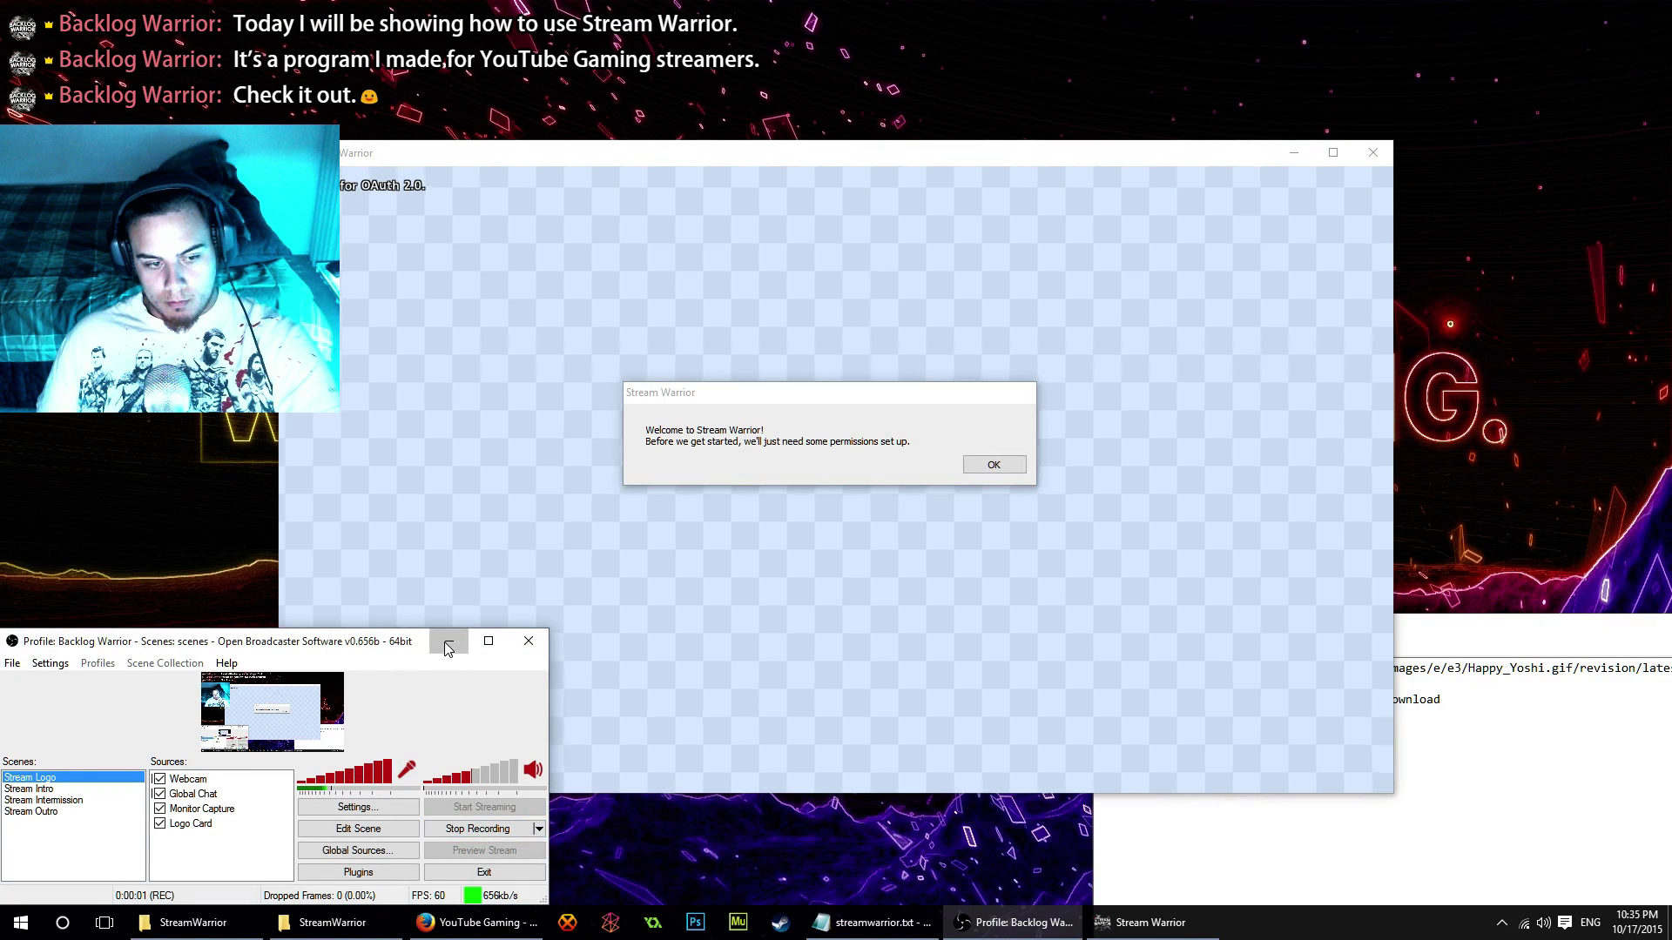
Minimize OBS and the streamwarrior.txt notes, then nudge the Stream Warrior welcome message
click(445, 644)
click(1521, 656)
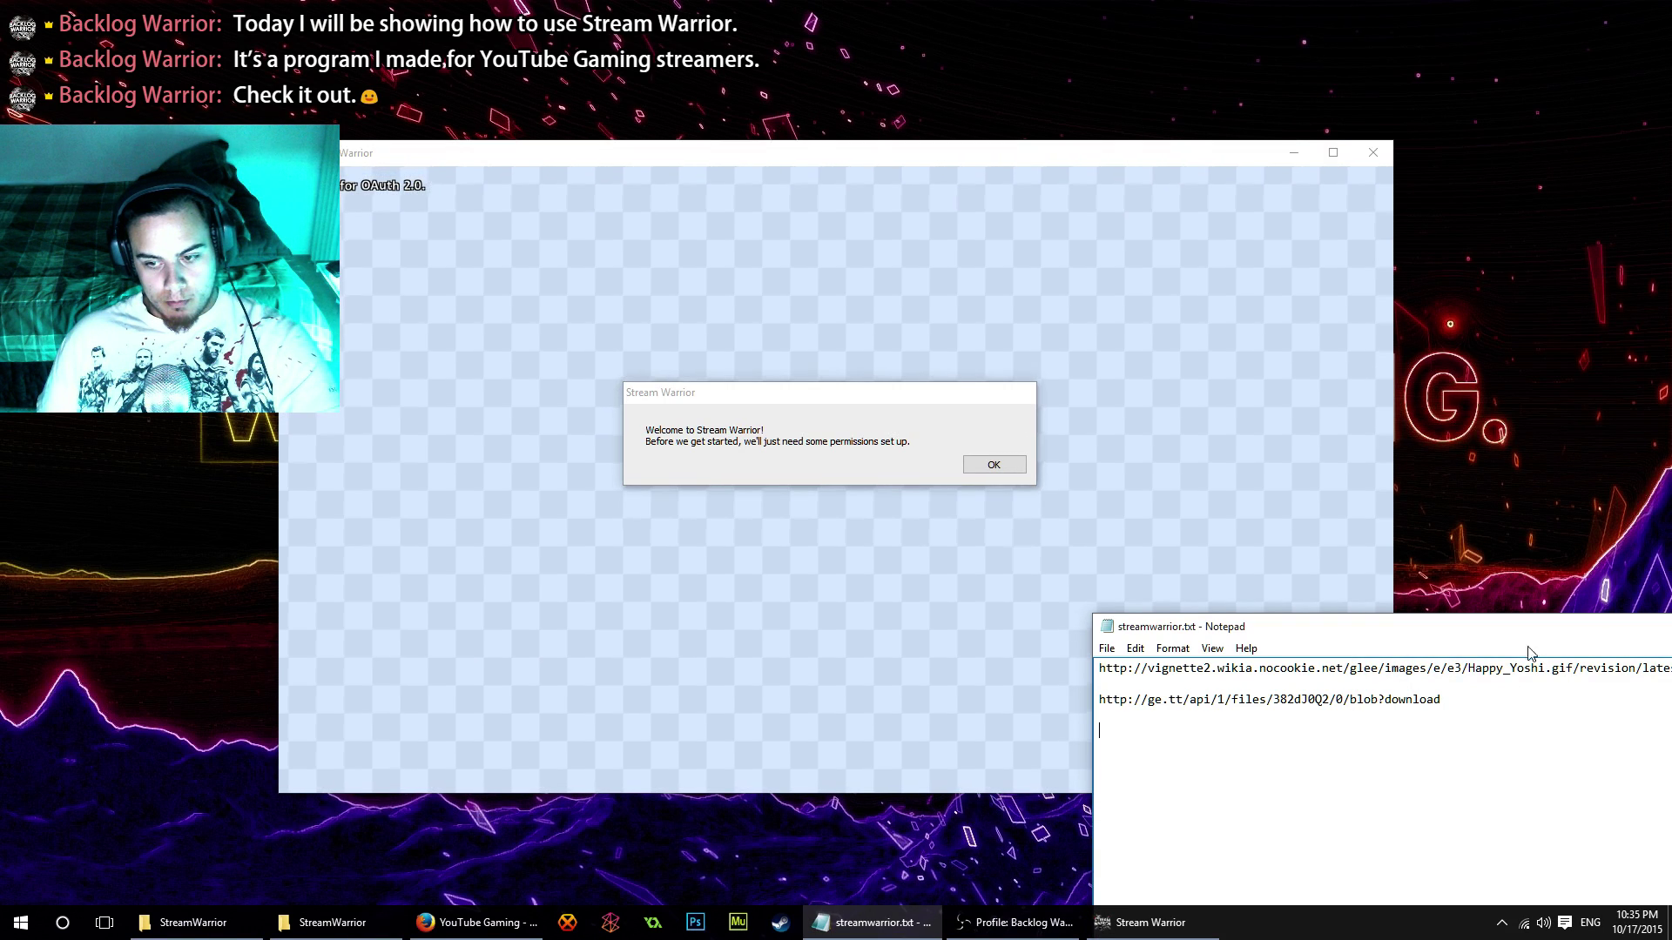
click(858, 925)
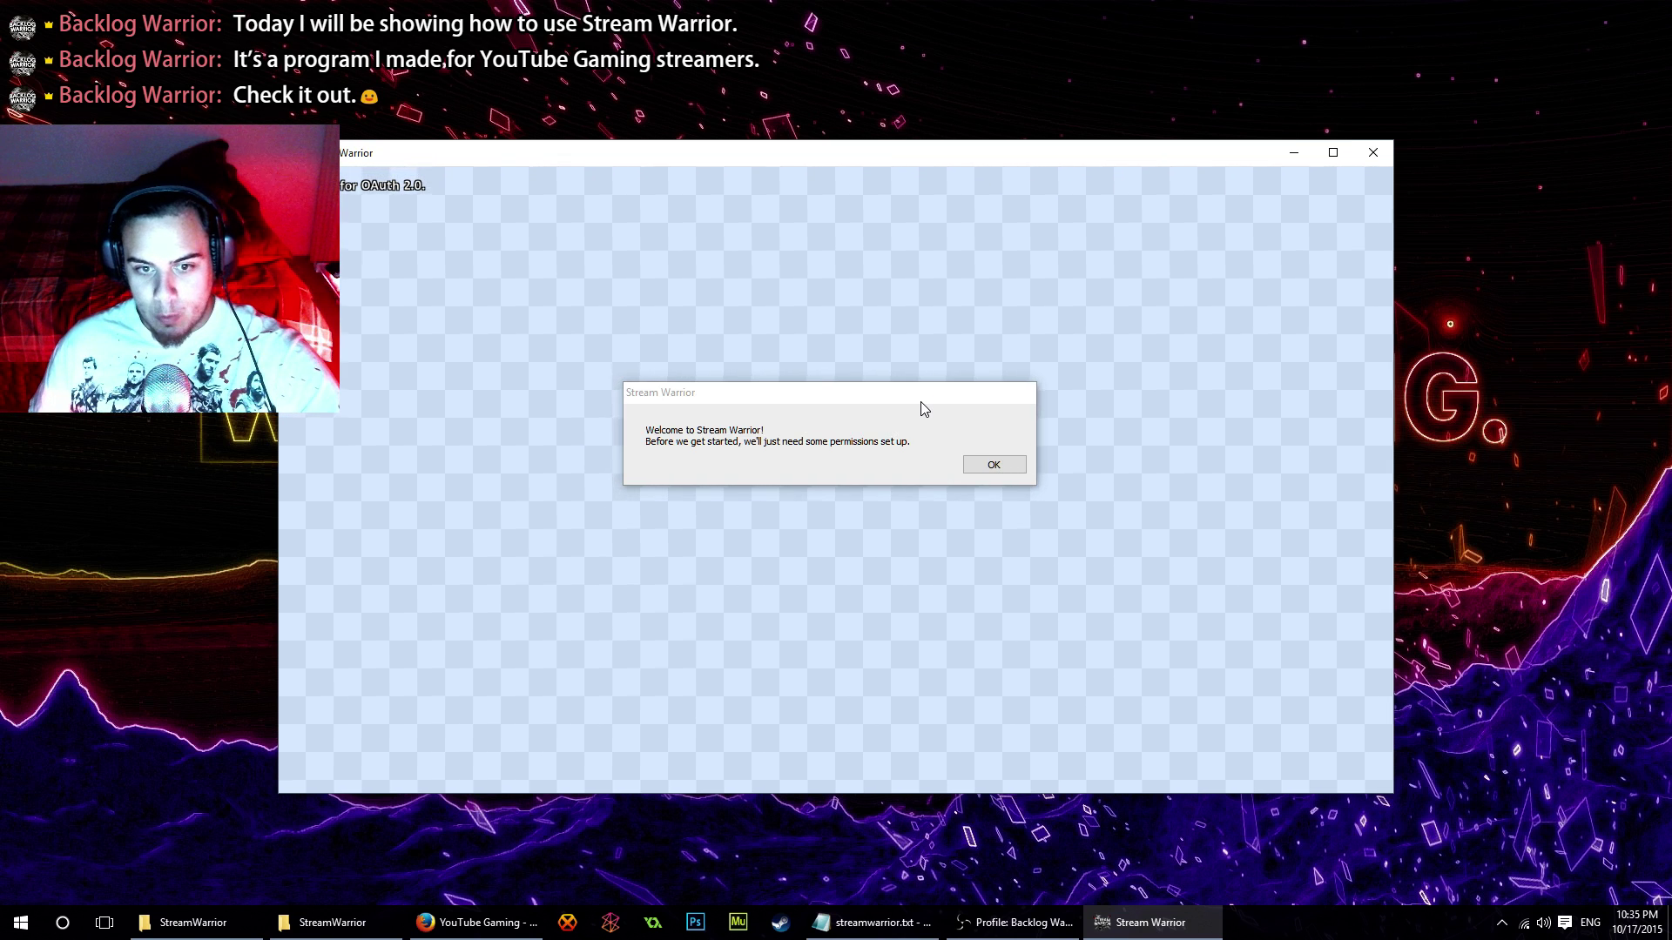
drag(923, 406, 904, 402)
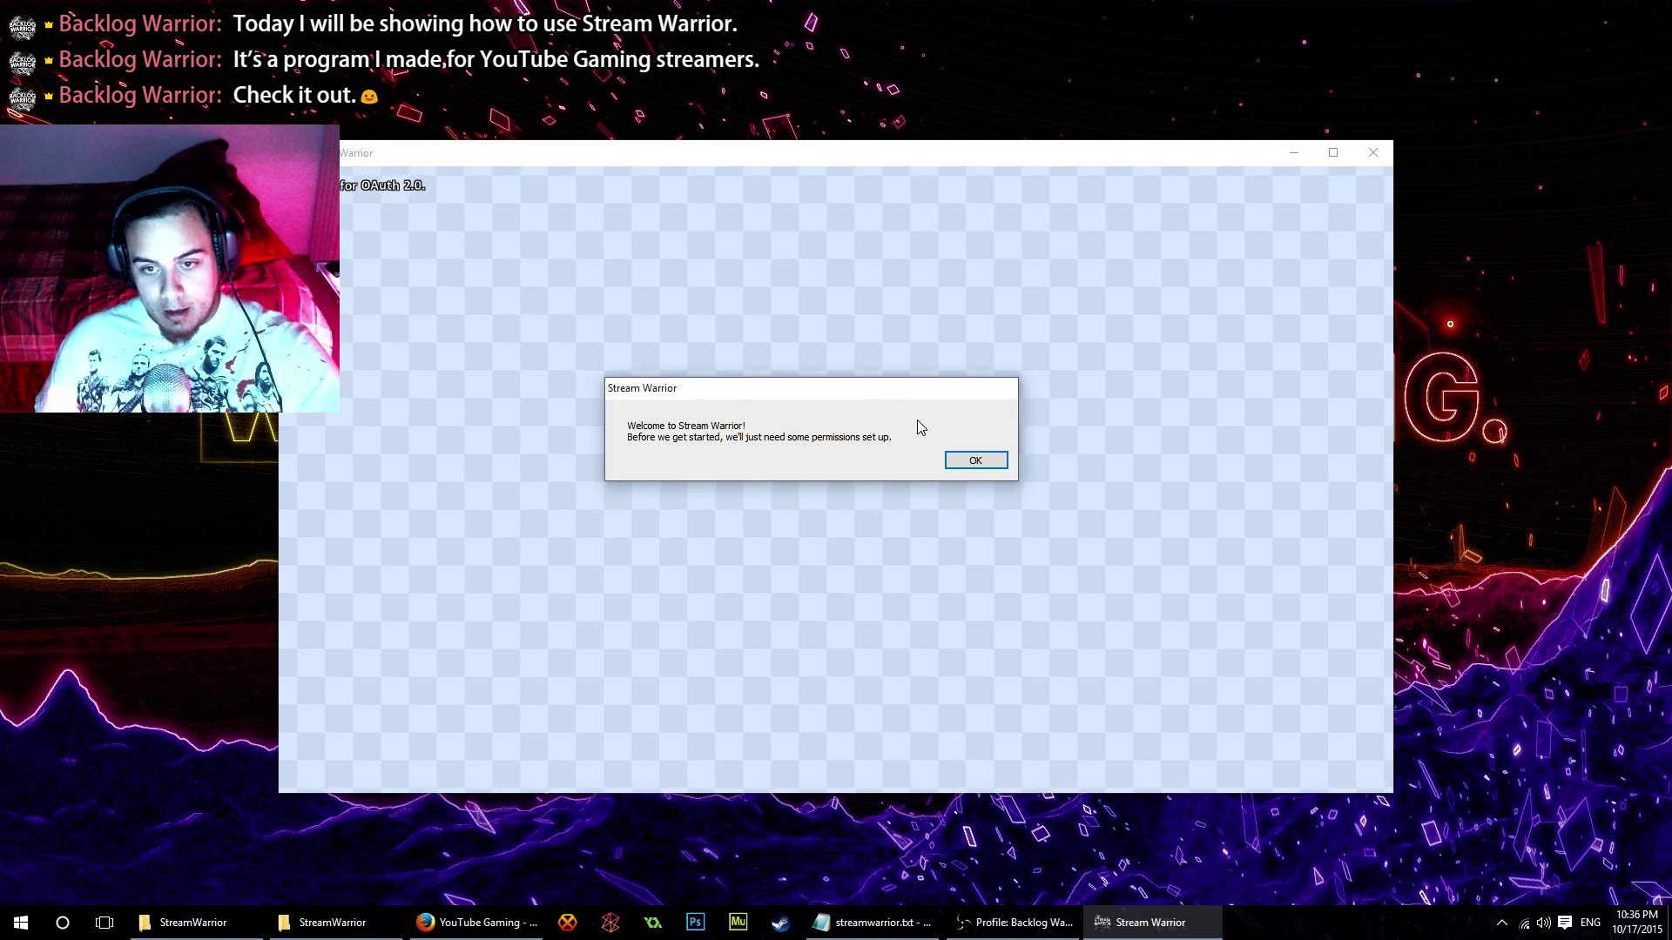
Dismiss the welcome message, agree to check notification settings, and review YouTube's Notifications page and account menu
click(972, 460)
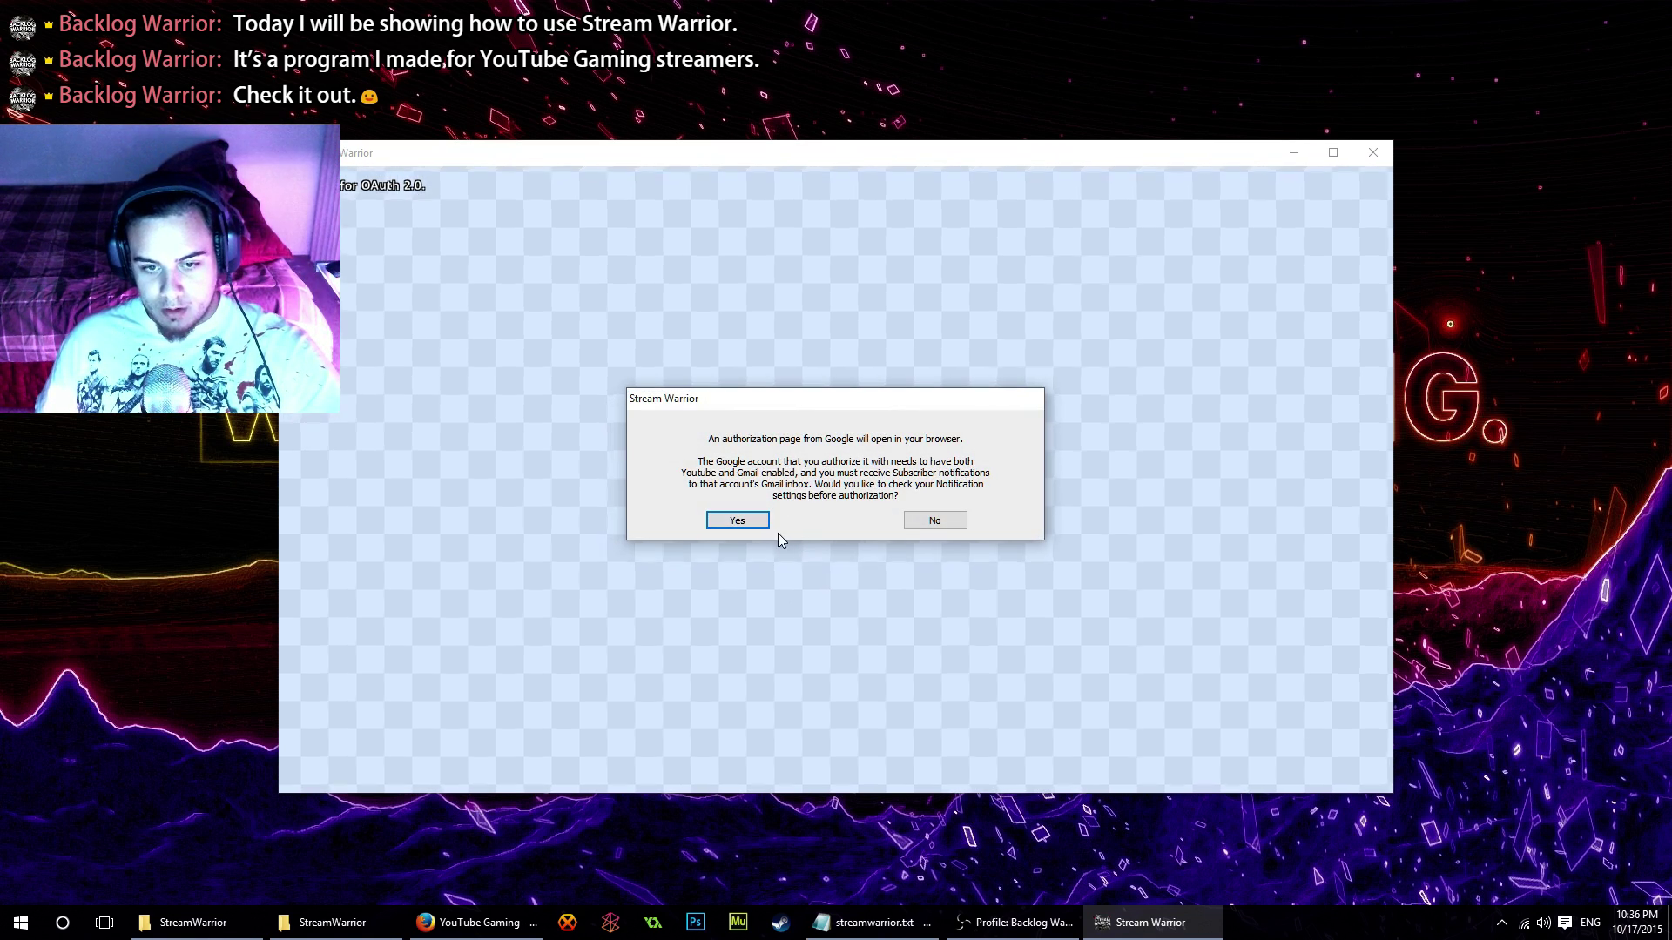
click(755, 521)
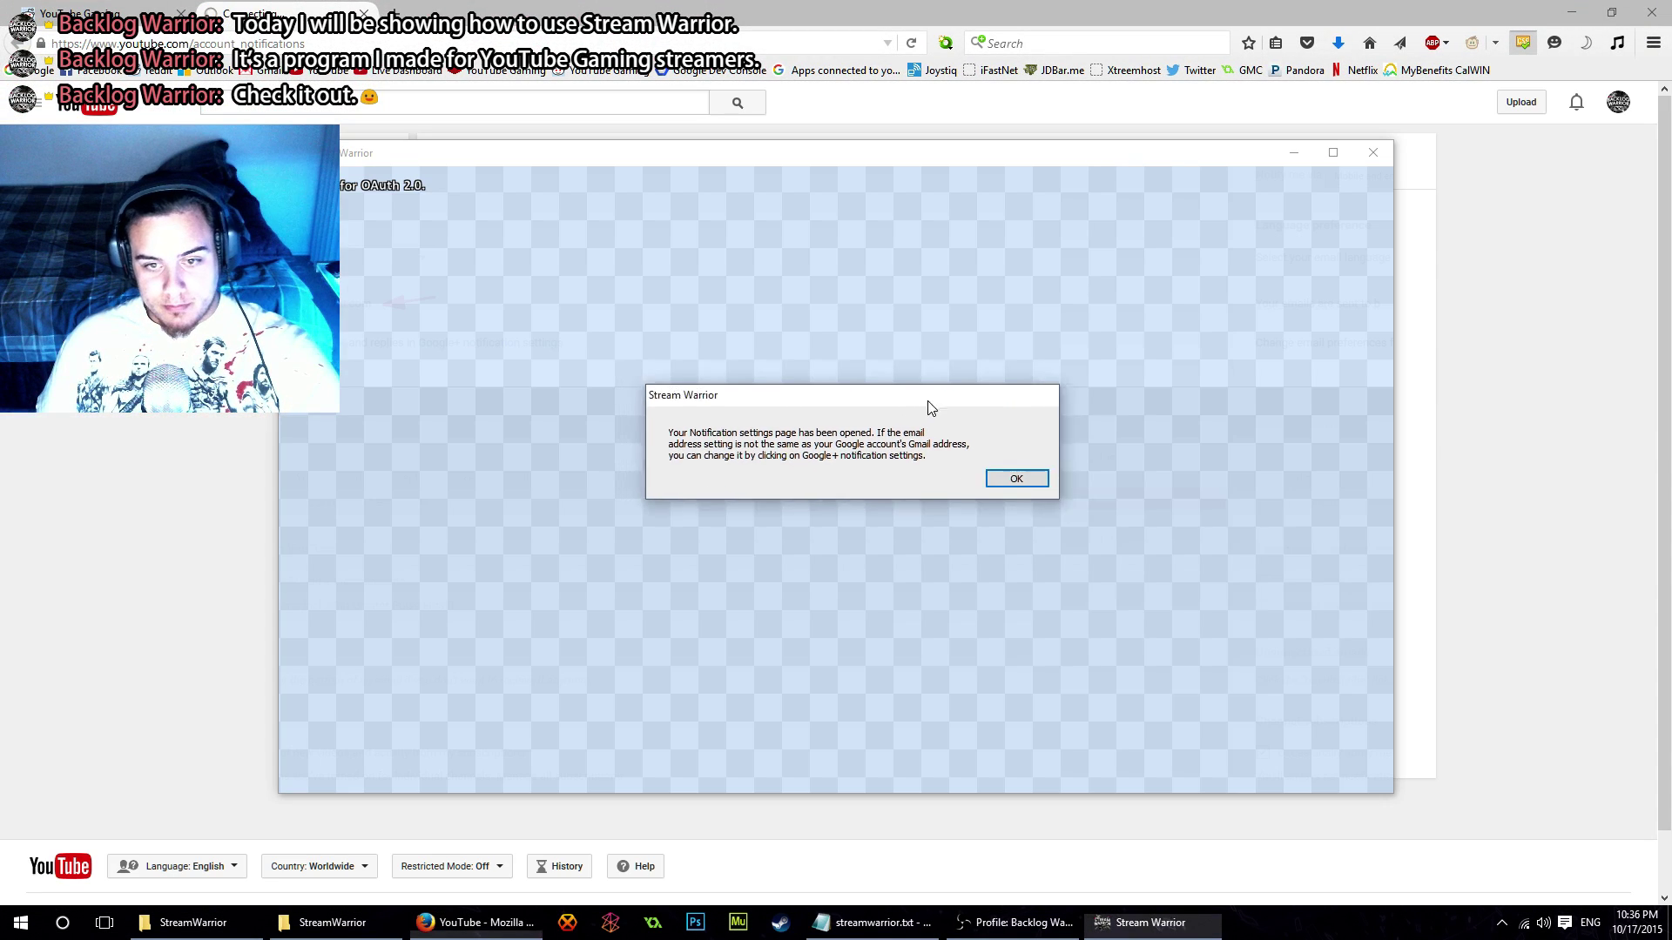
drag(907, 396, 1510, 799)
click(1540, 616)
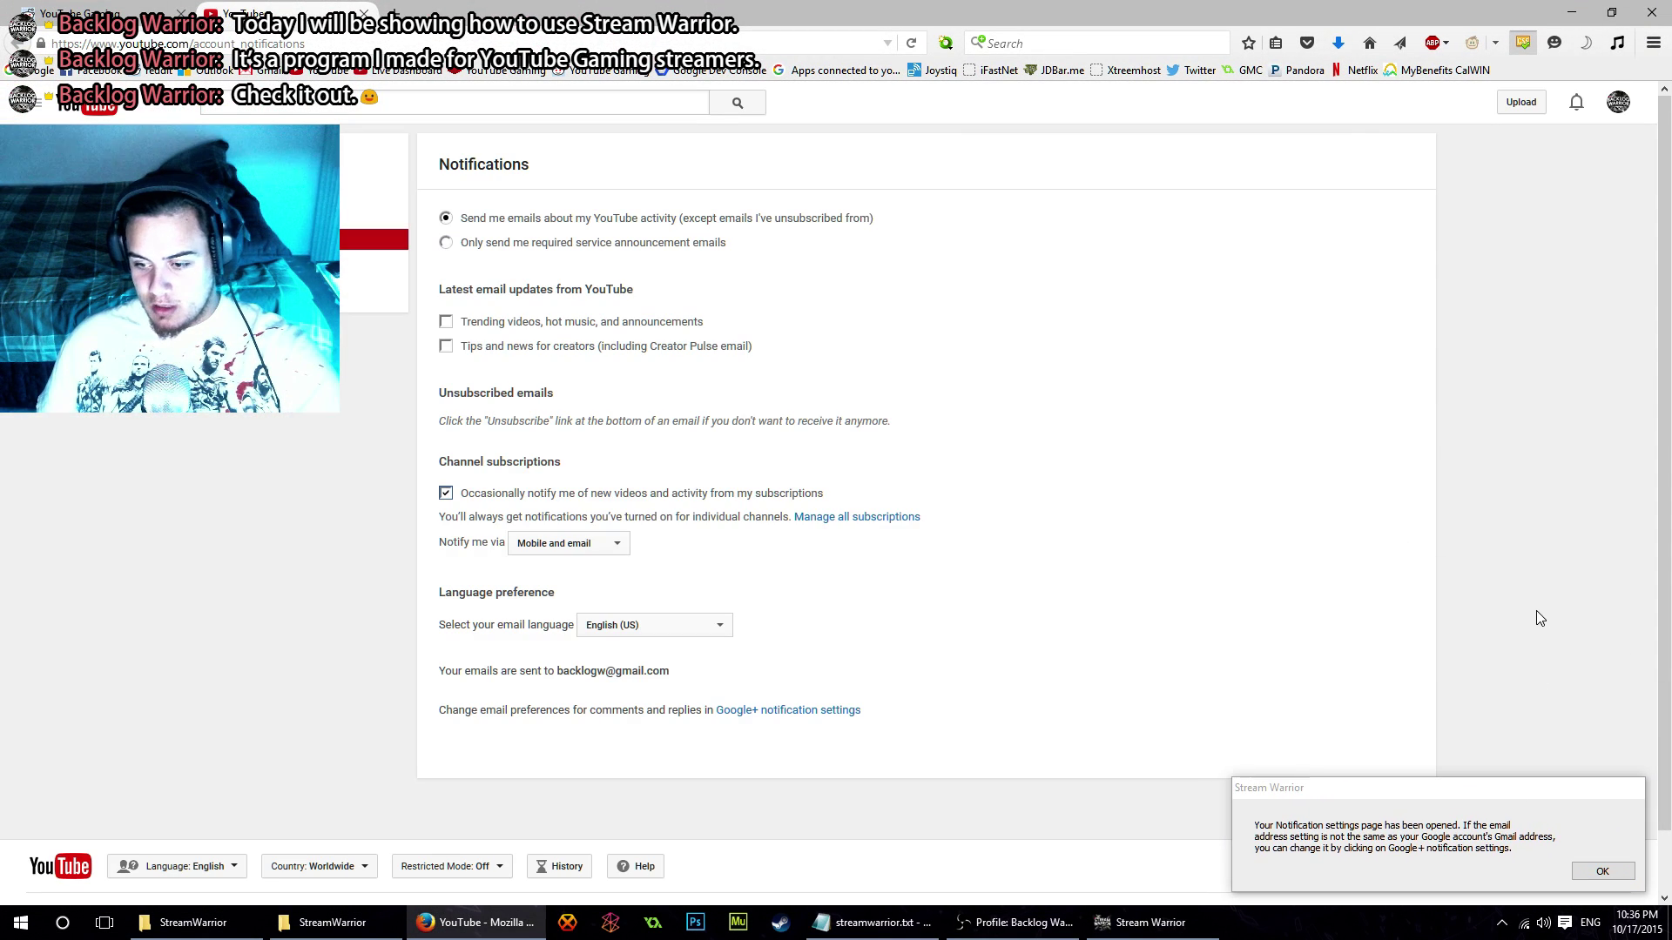
click(1620, 103)
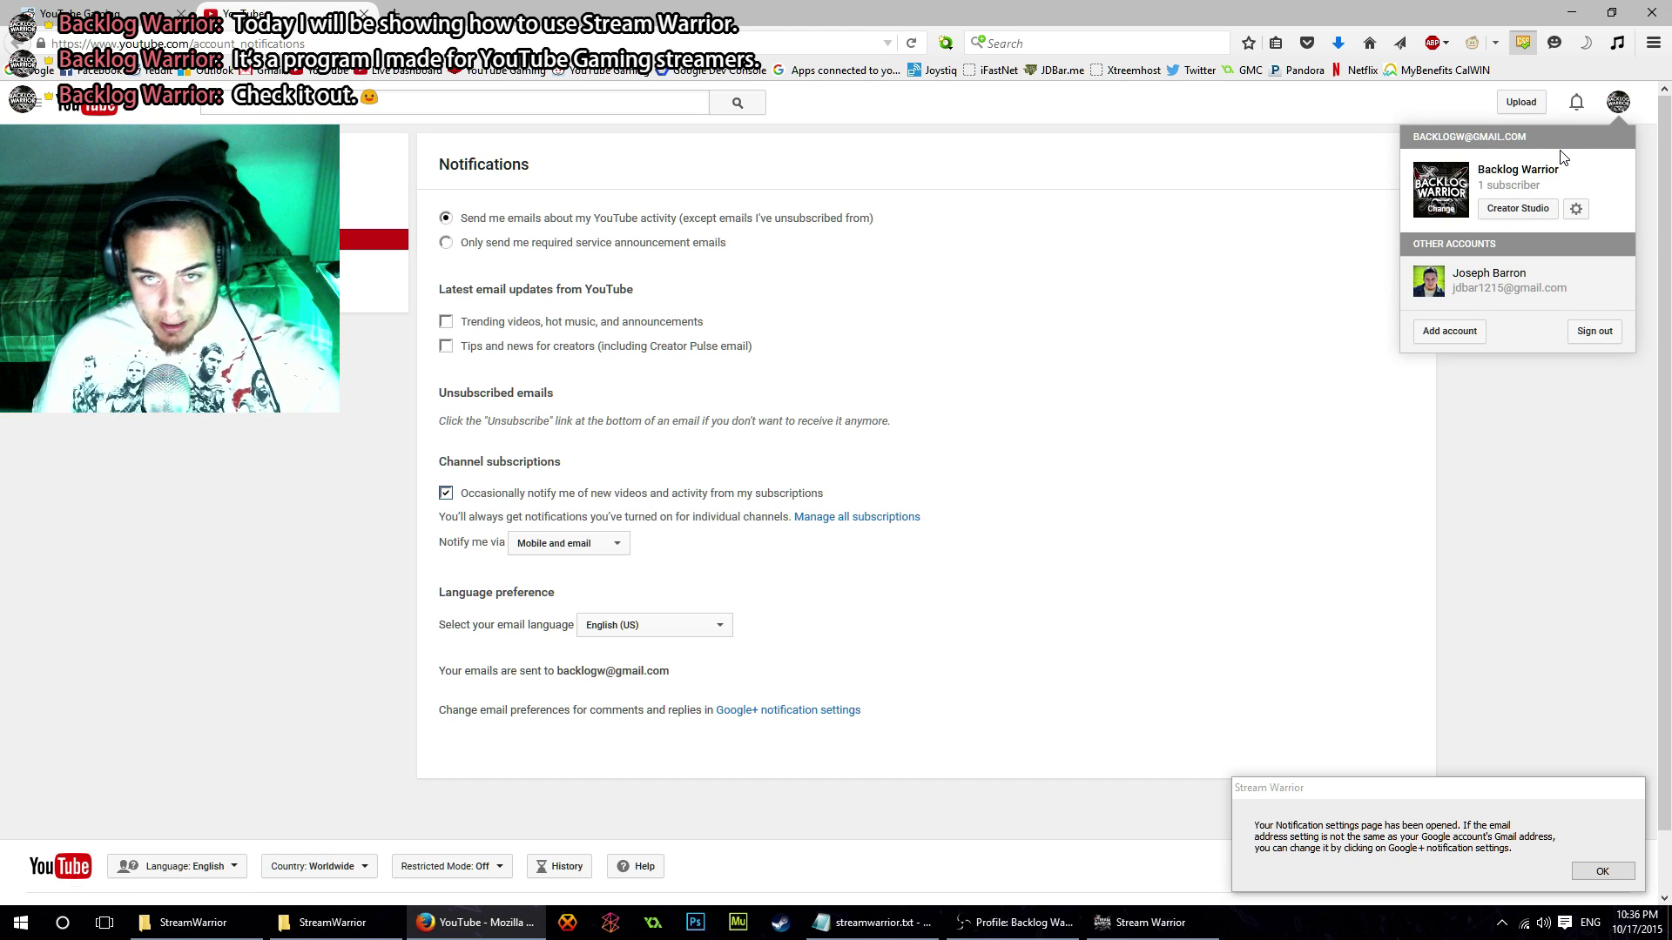
click(1482, 510)
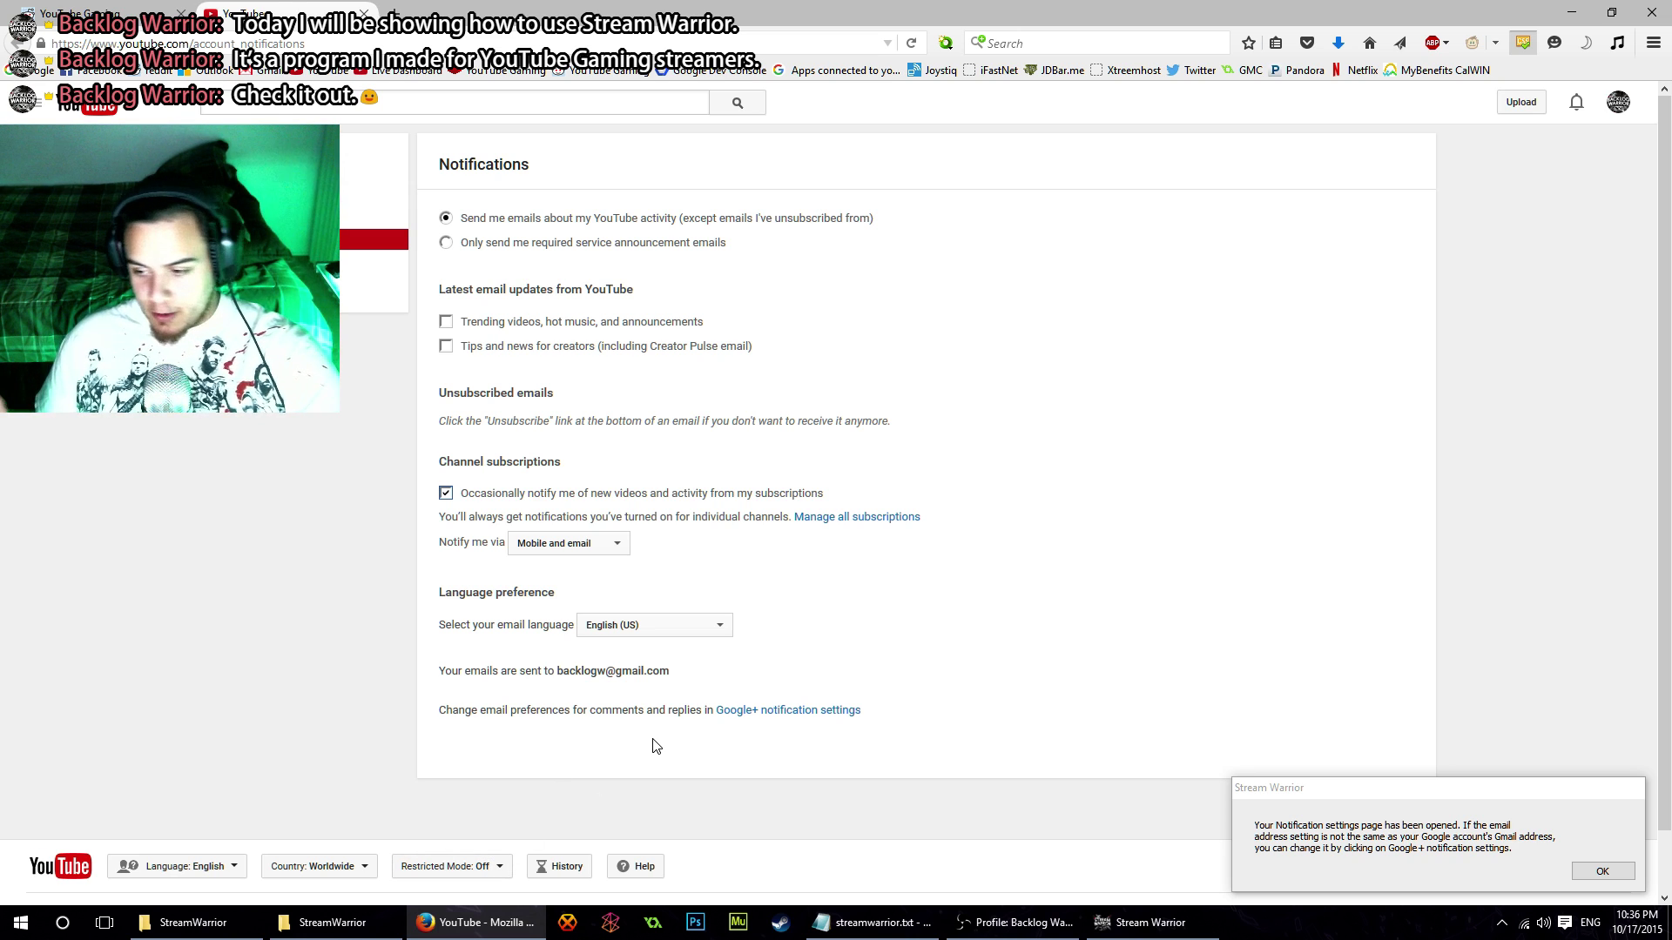
Return to Stream Warrior, acknowledge the notice, and paste the Google authorization code into the prompt
click(530, 921)
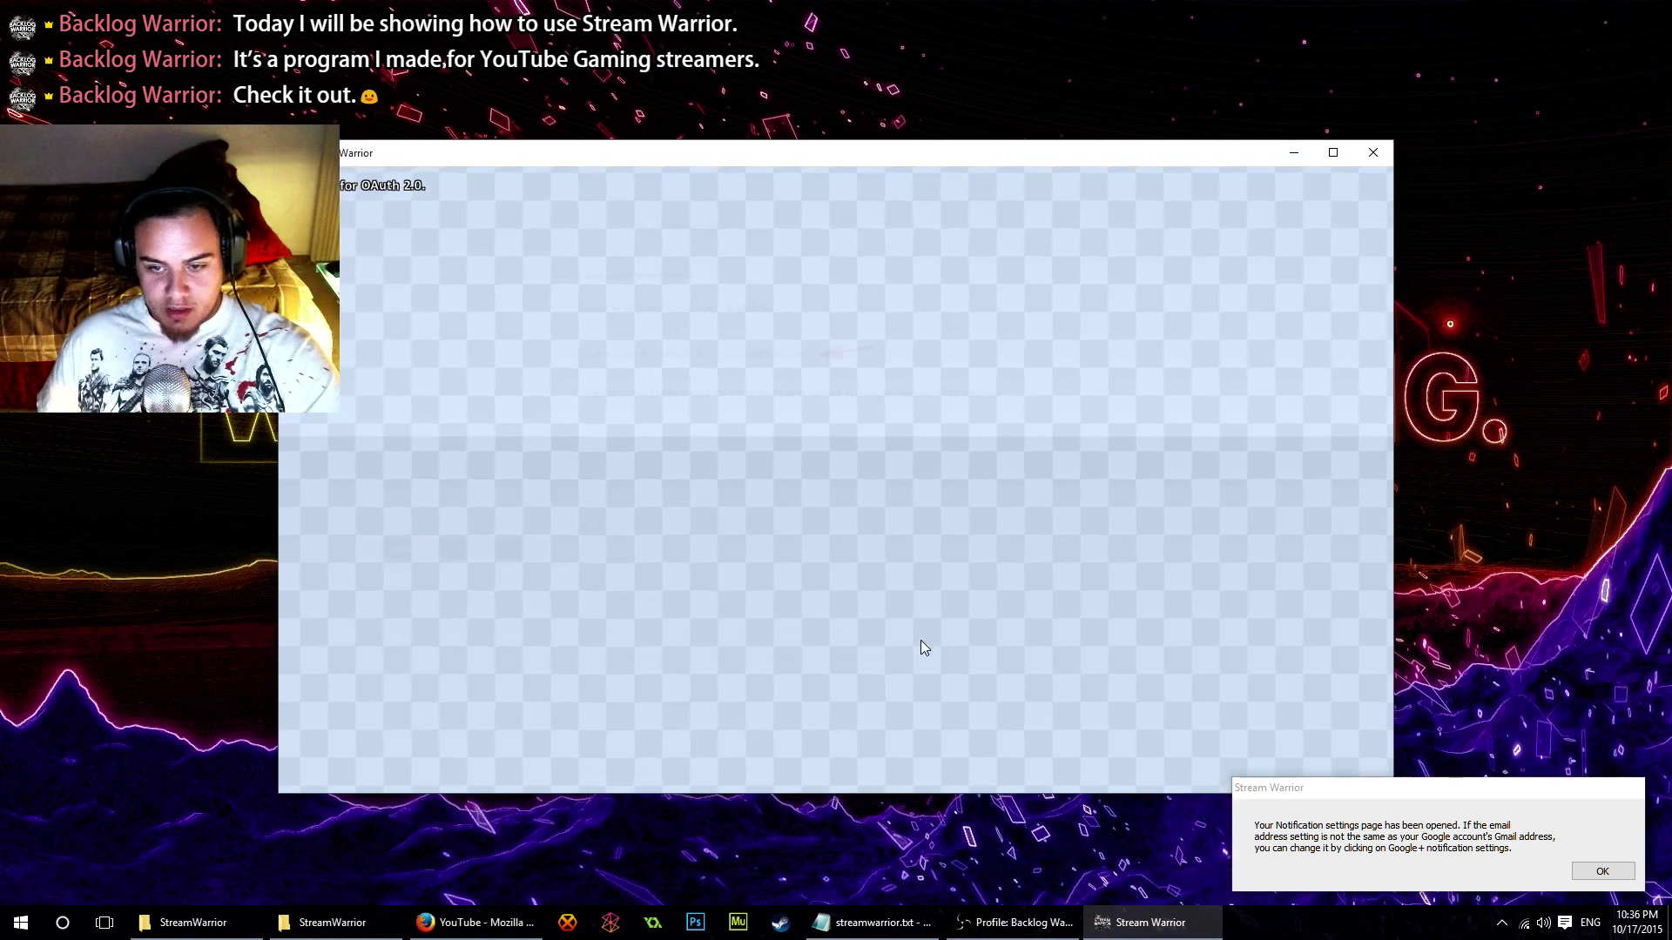
drag(1444, 789, 882, 452)
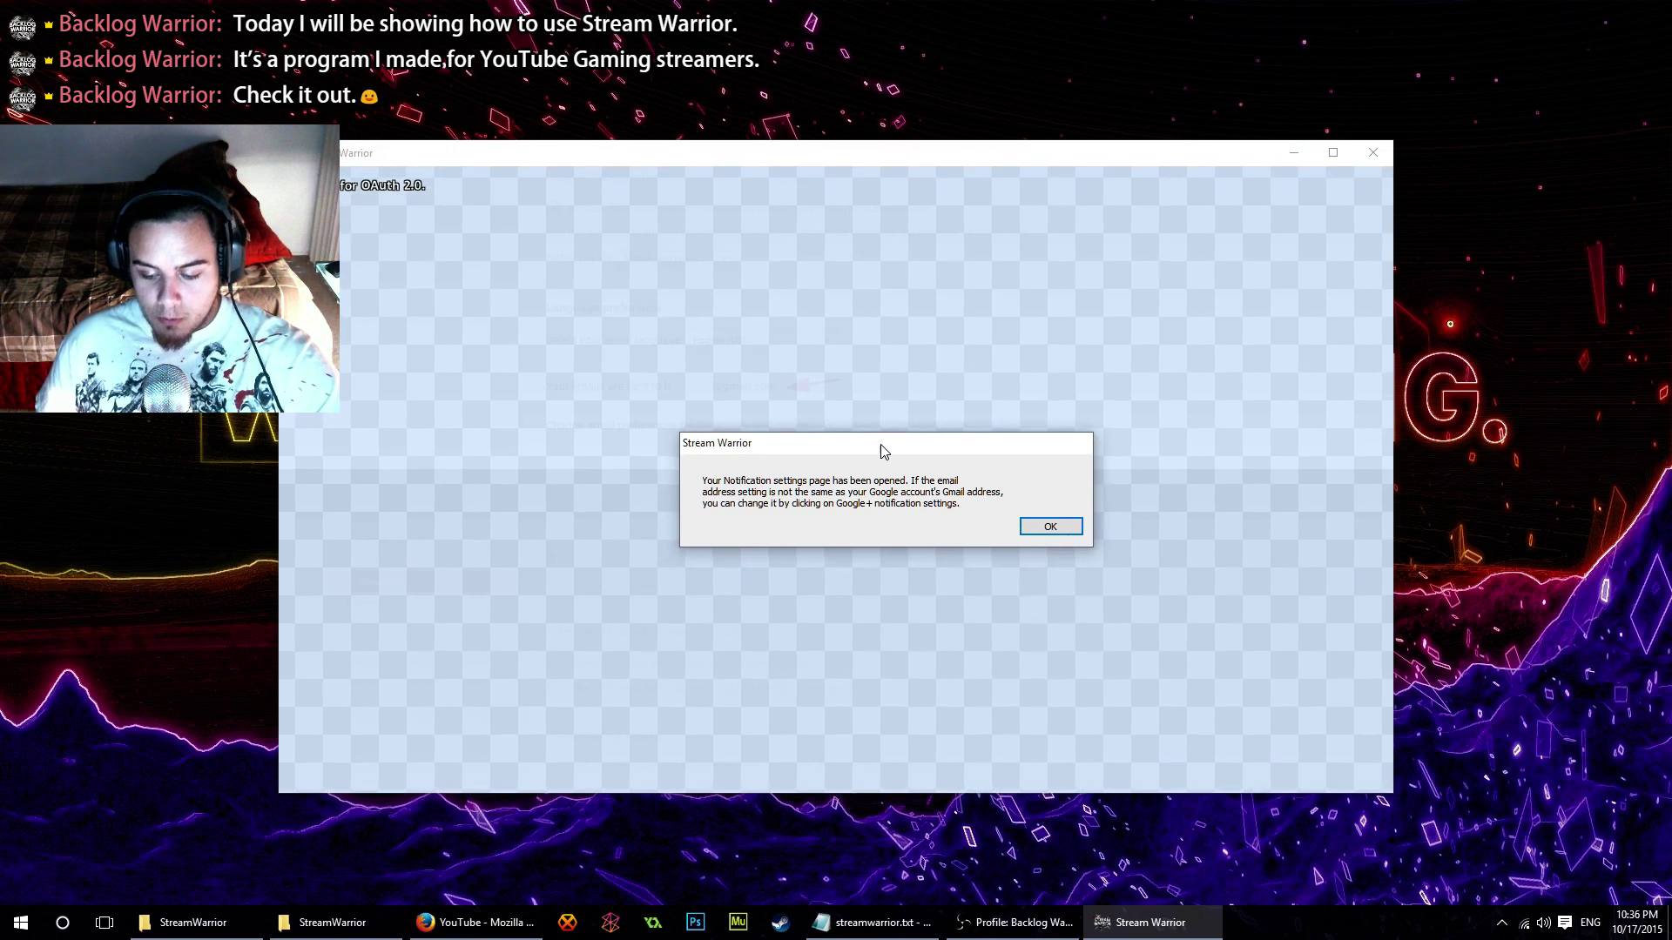
click(1050, 526)
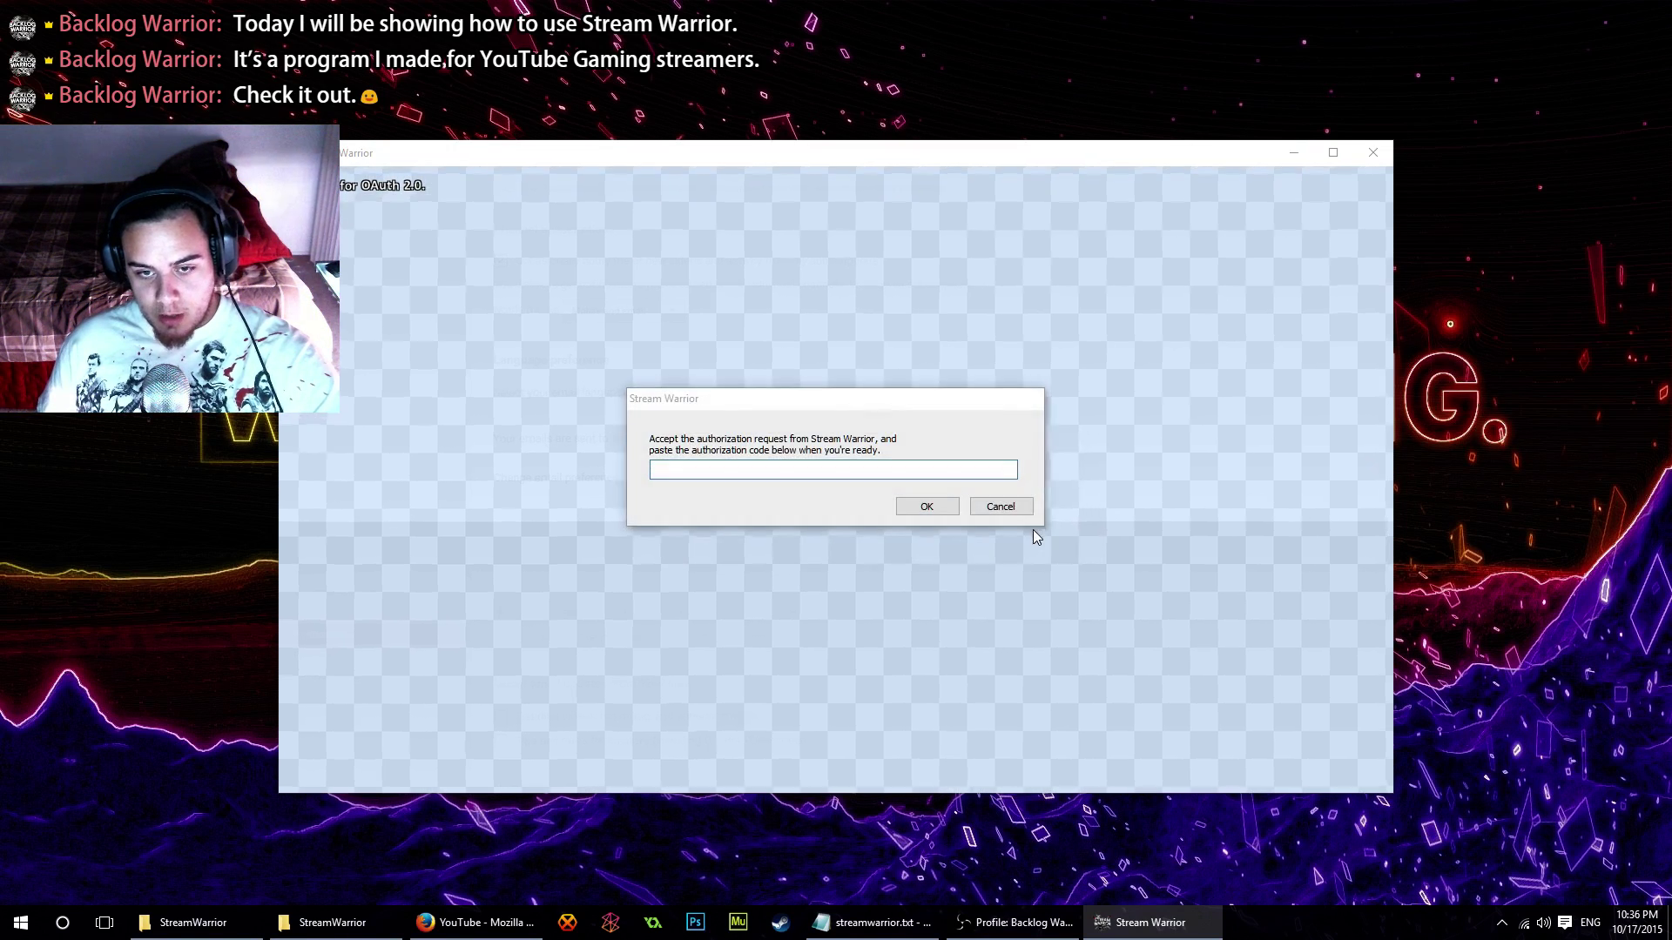
drag(836, 400, 1434, 722)
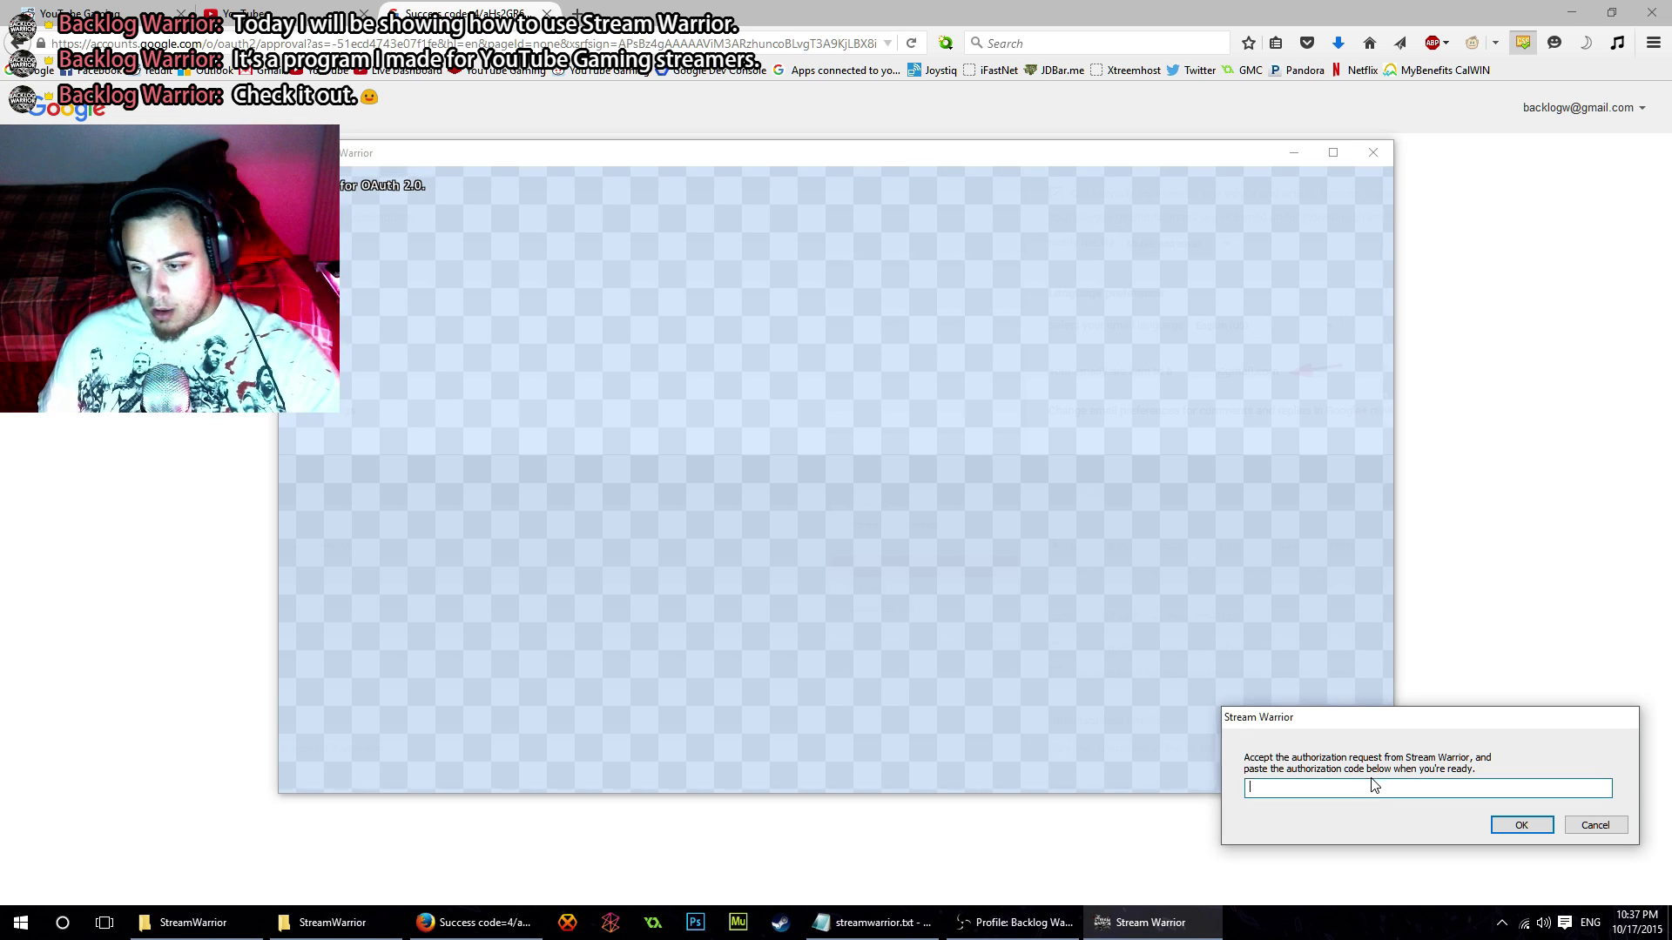
key(ctrl+v)
Submit the authorization code and dismiss the authorization successful message
click(1504, 825)
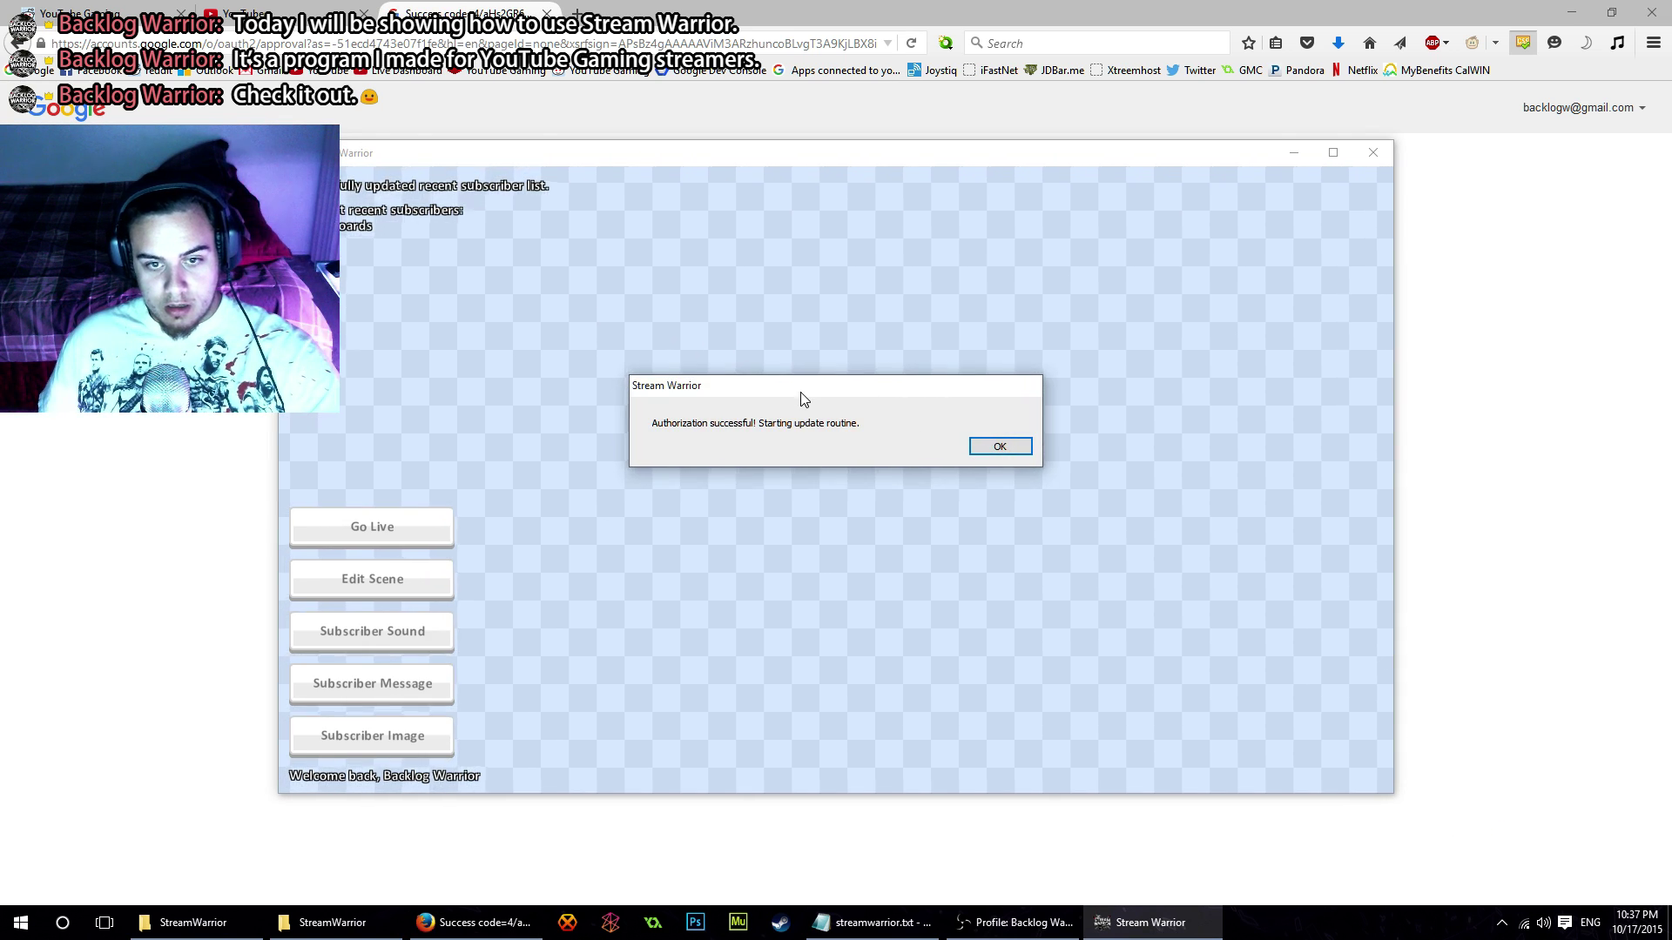
drag(802, 398, 789, 378)
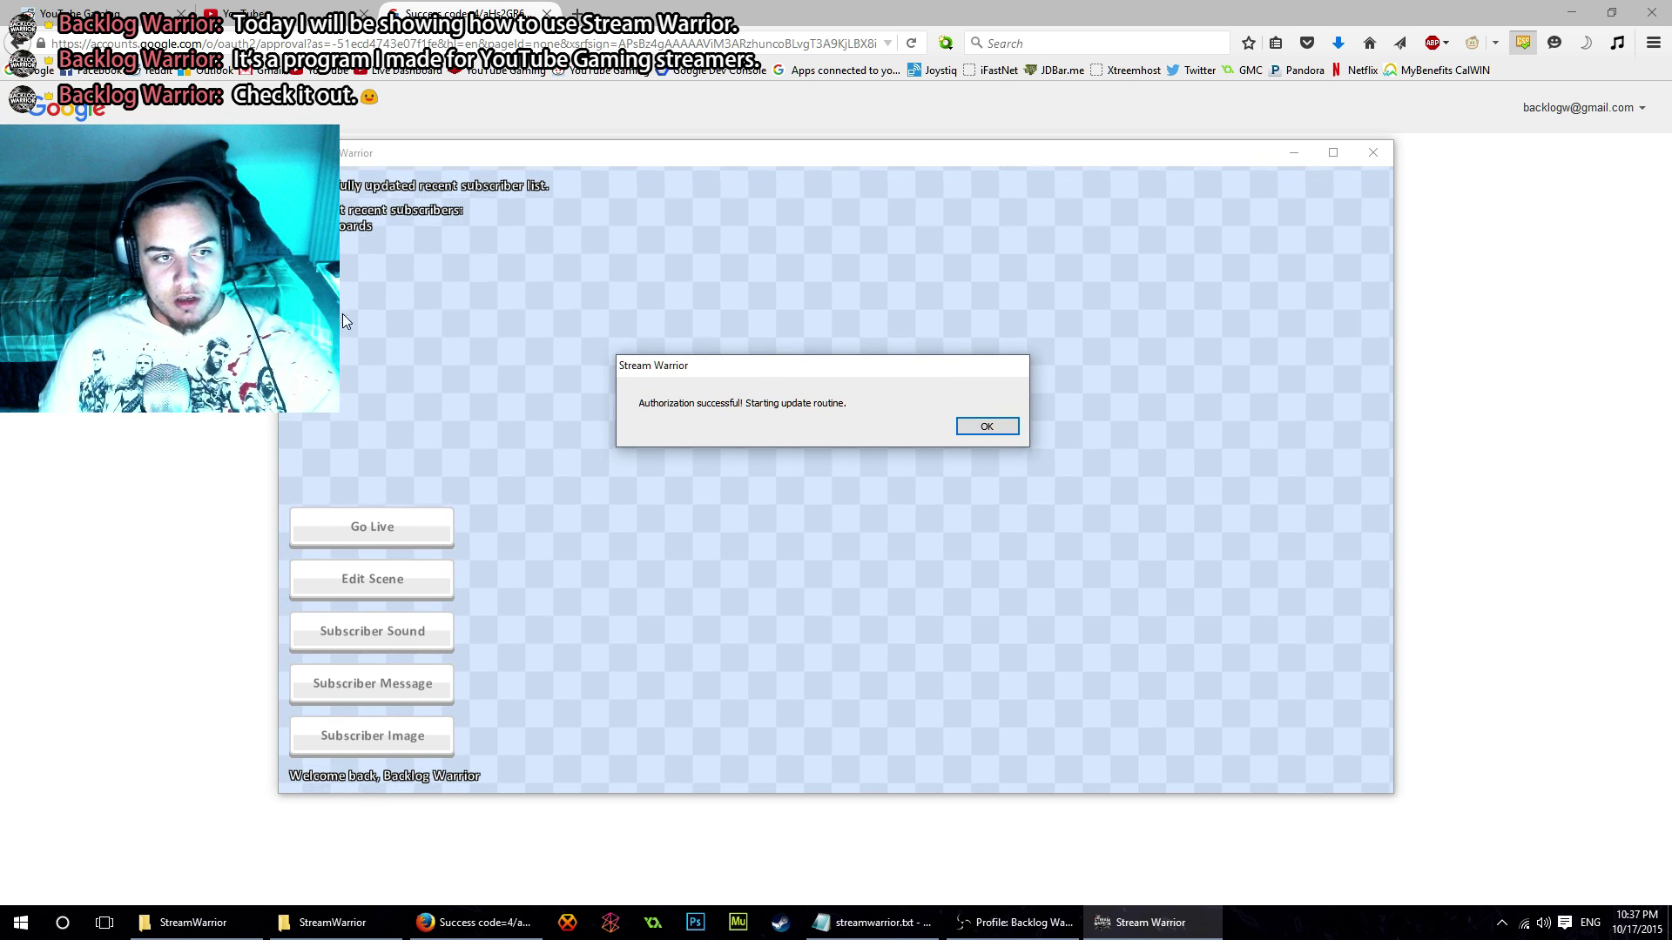
click(1572, 13)
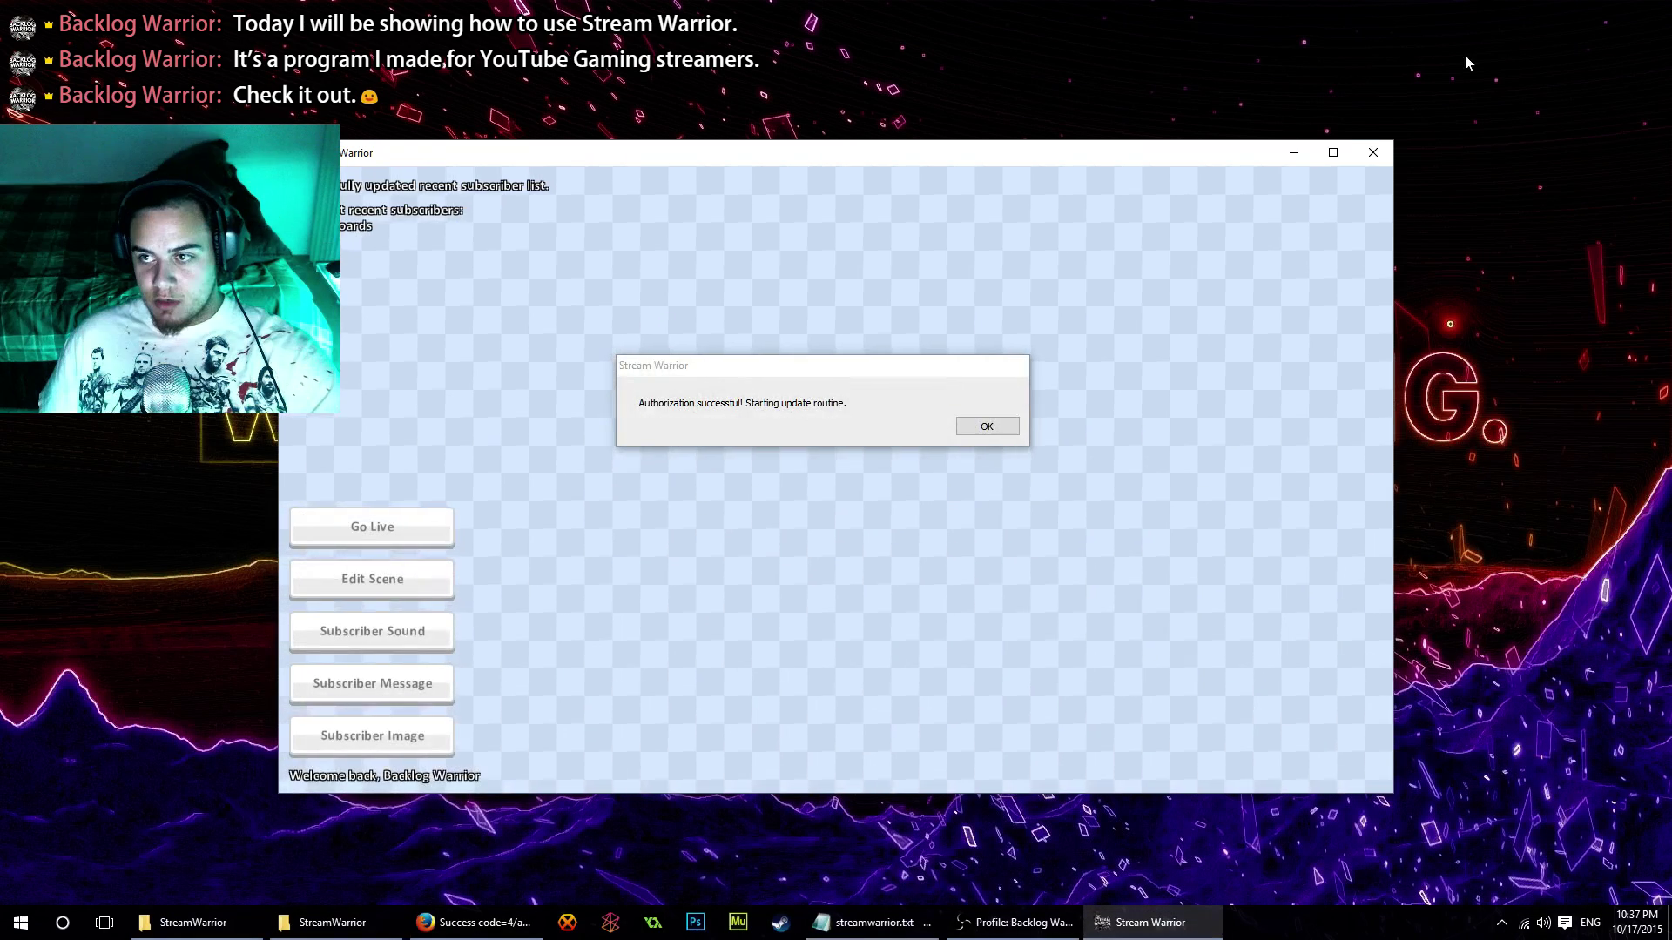
click(984, 426)
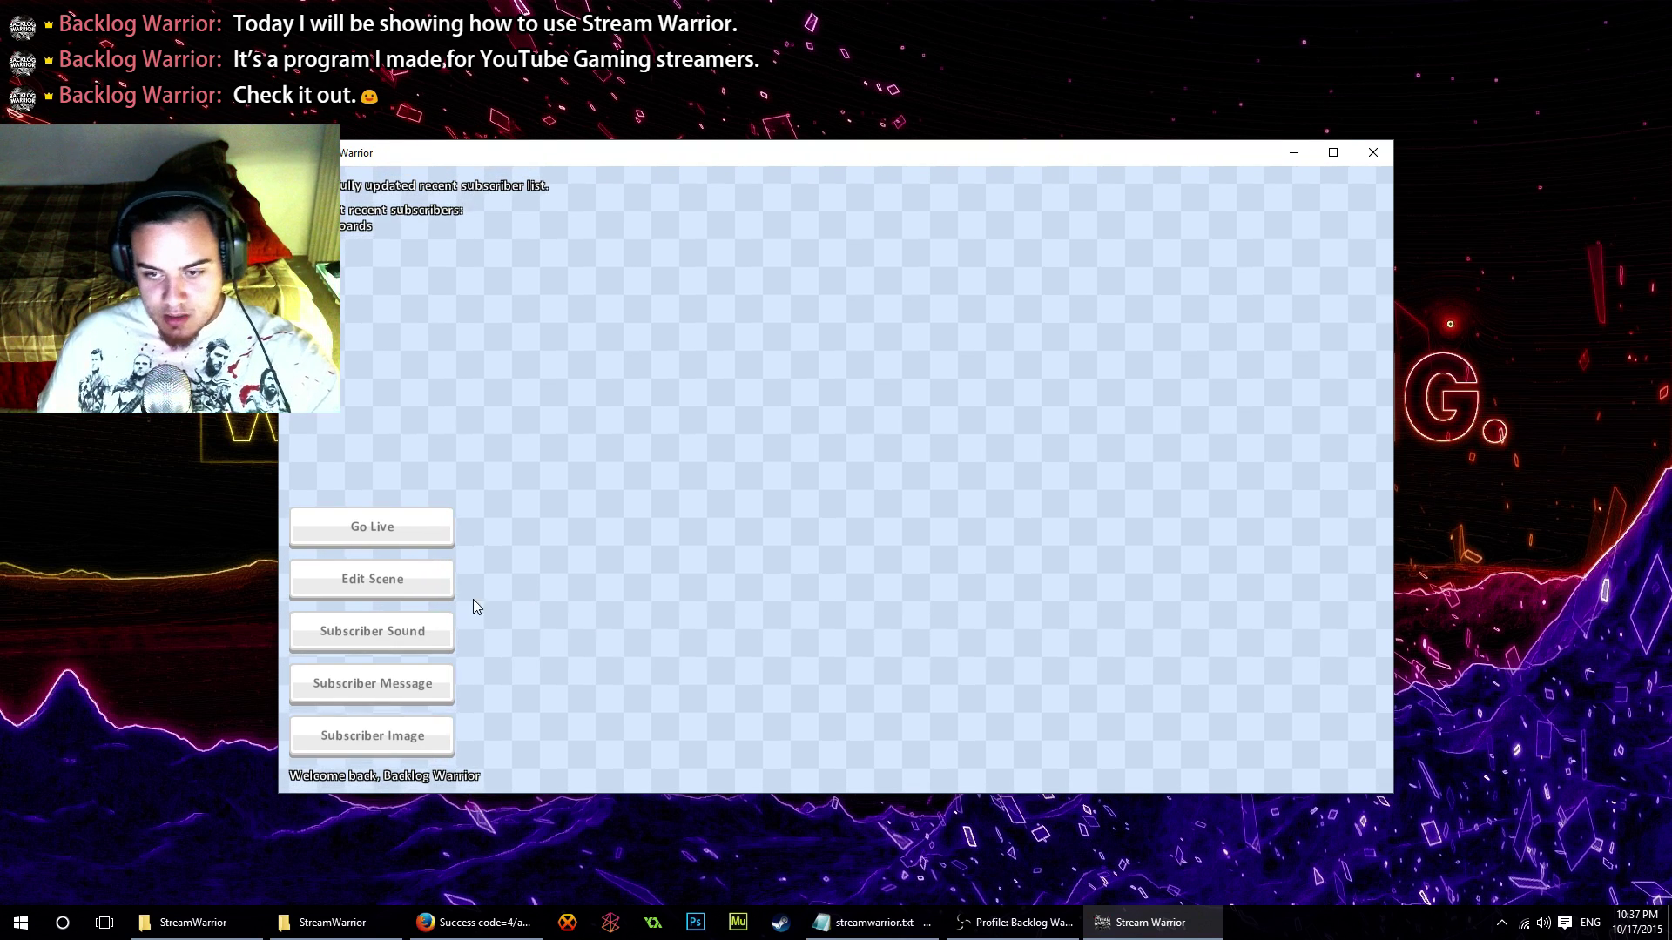
Open and close the scene editor, then copy the Happy Yoshi GIF URL from streamwarrior.txt
click(418, 582)
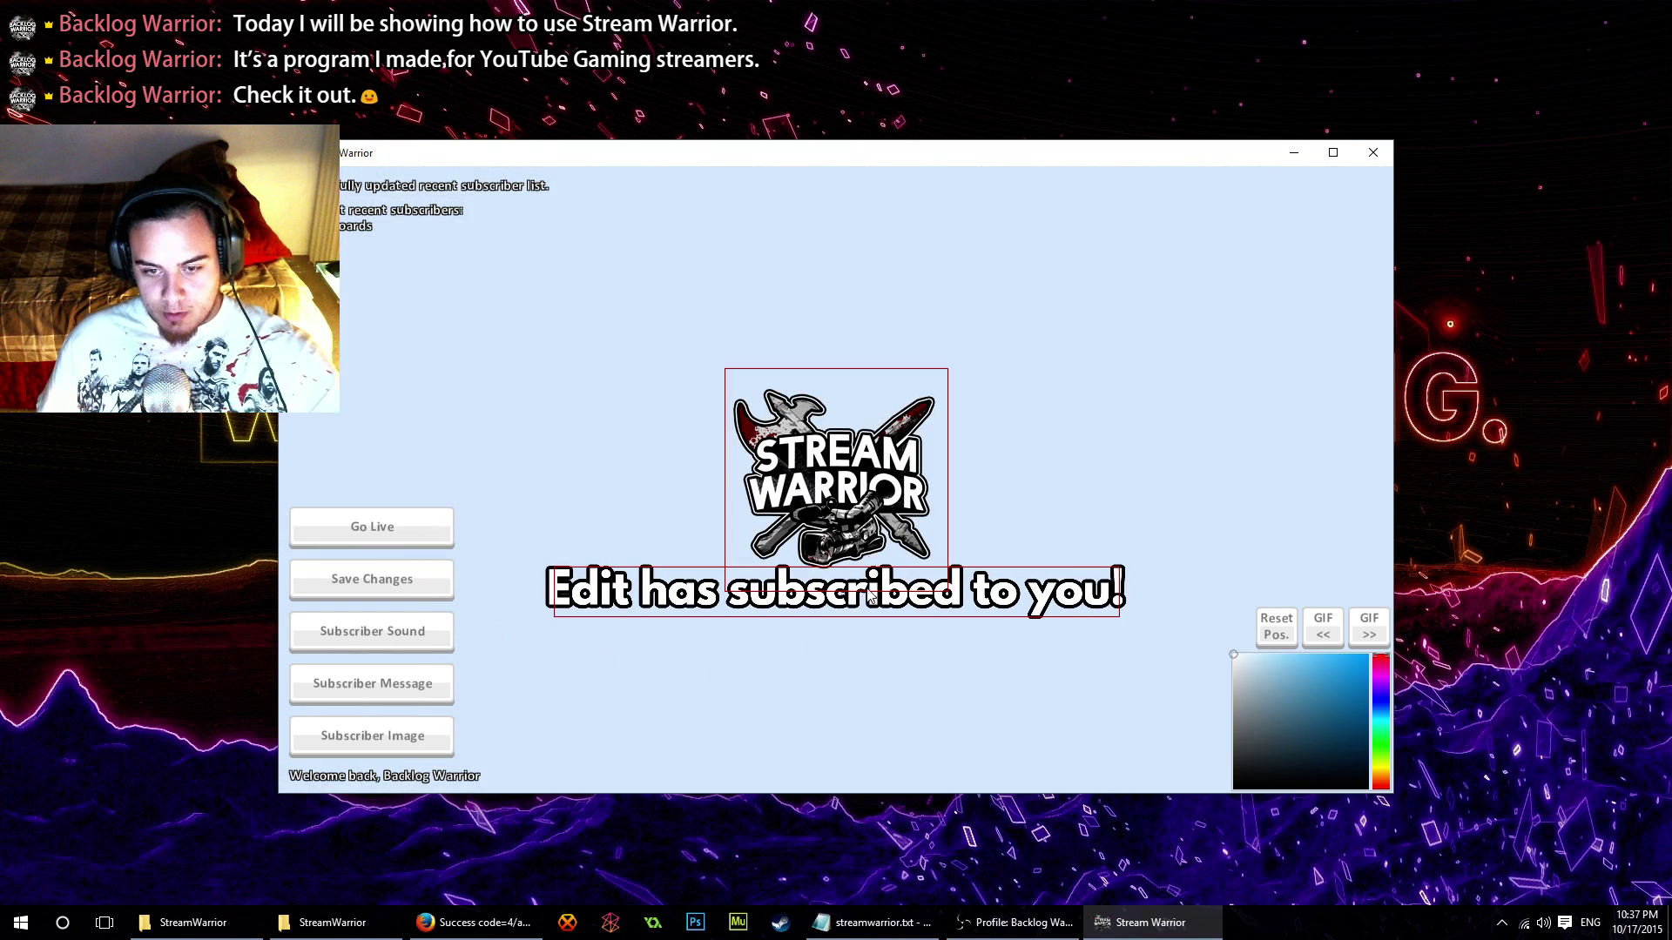
click(415, 580)
click(916, 925)
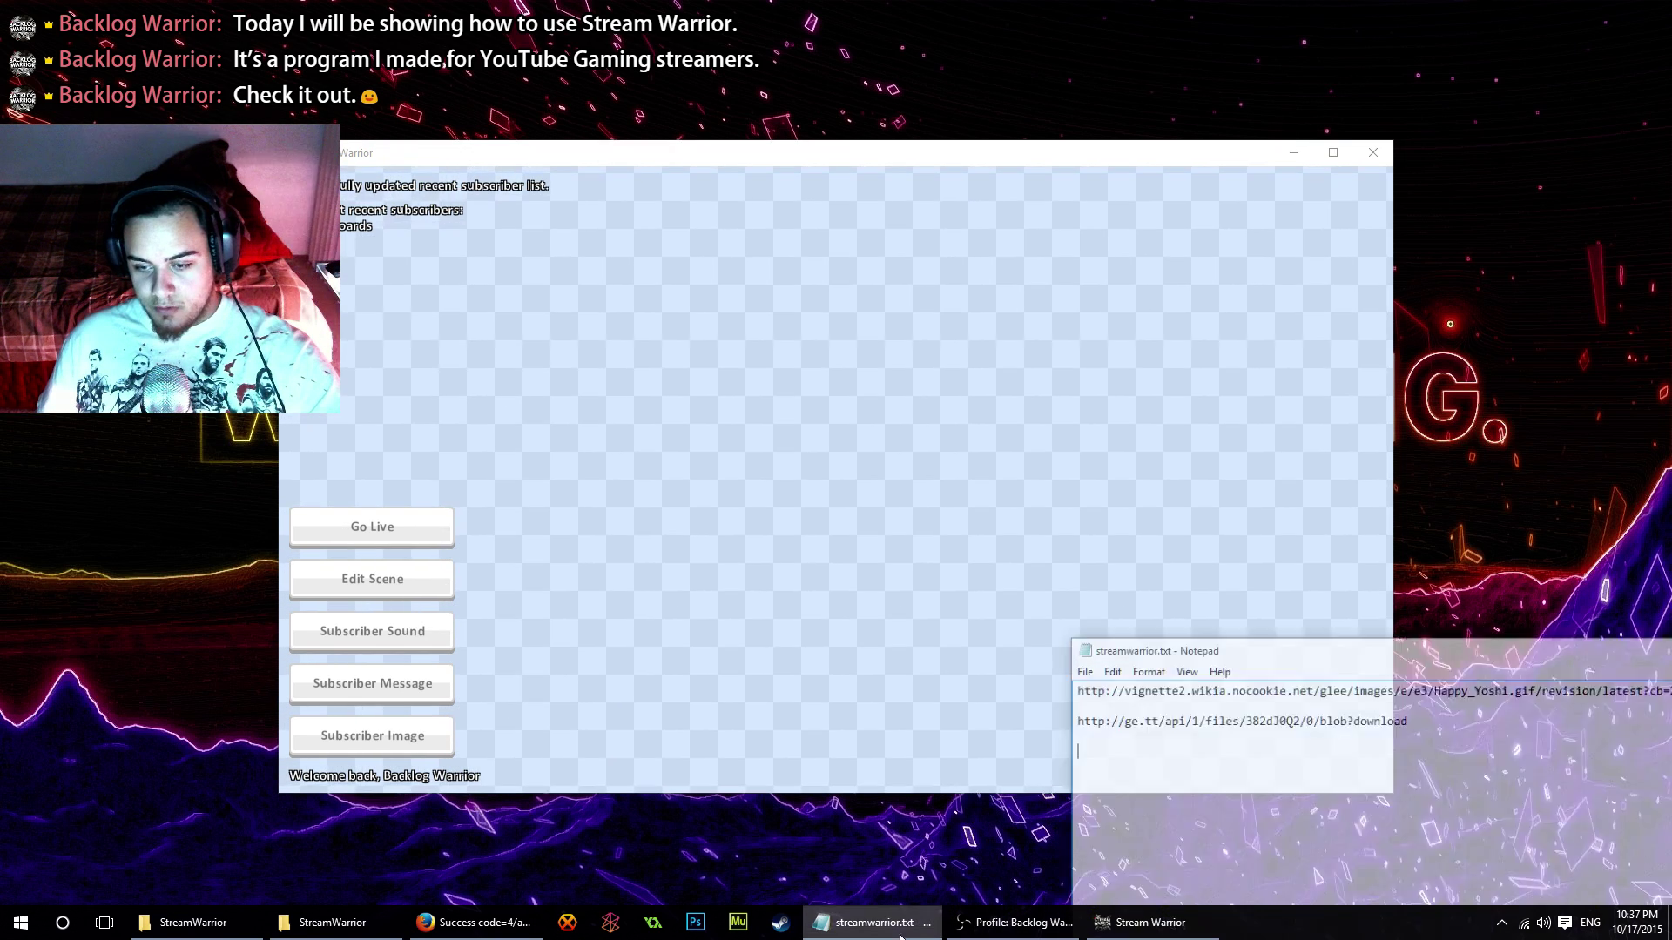
double_click(1212, 667)
key(ctrl+c)
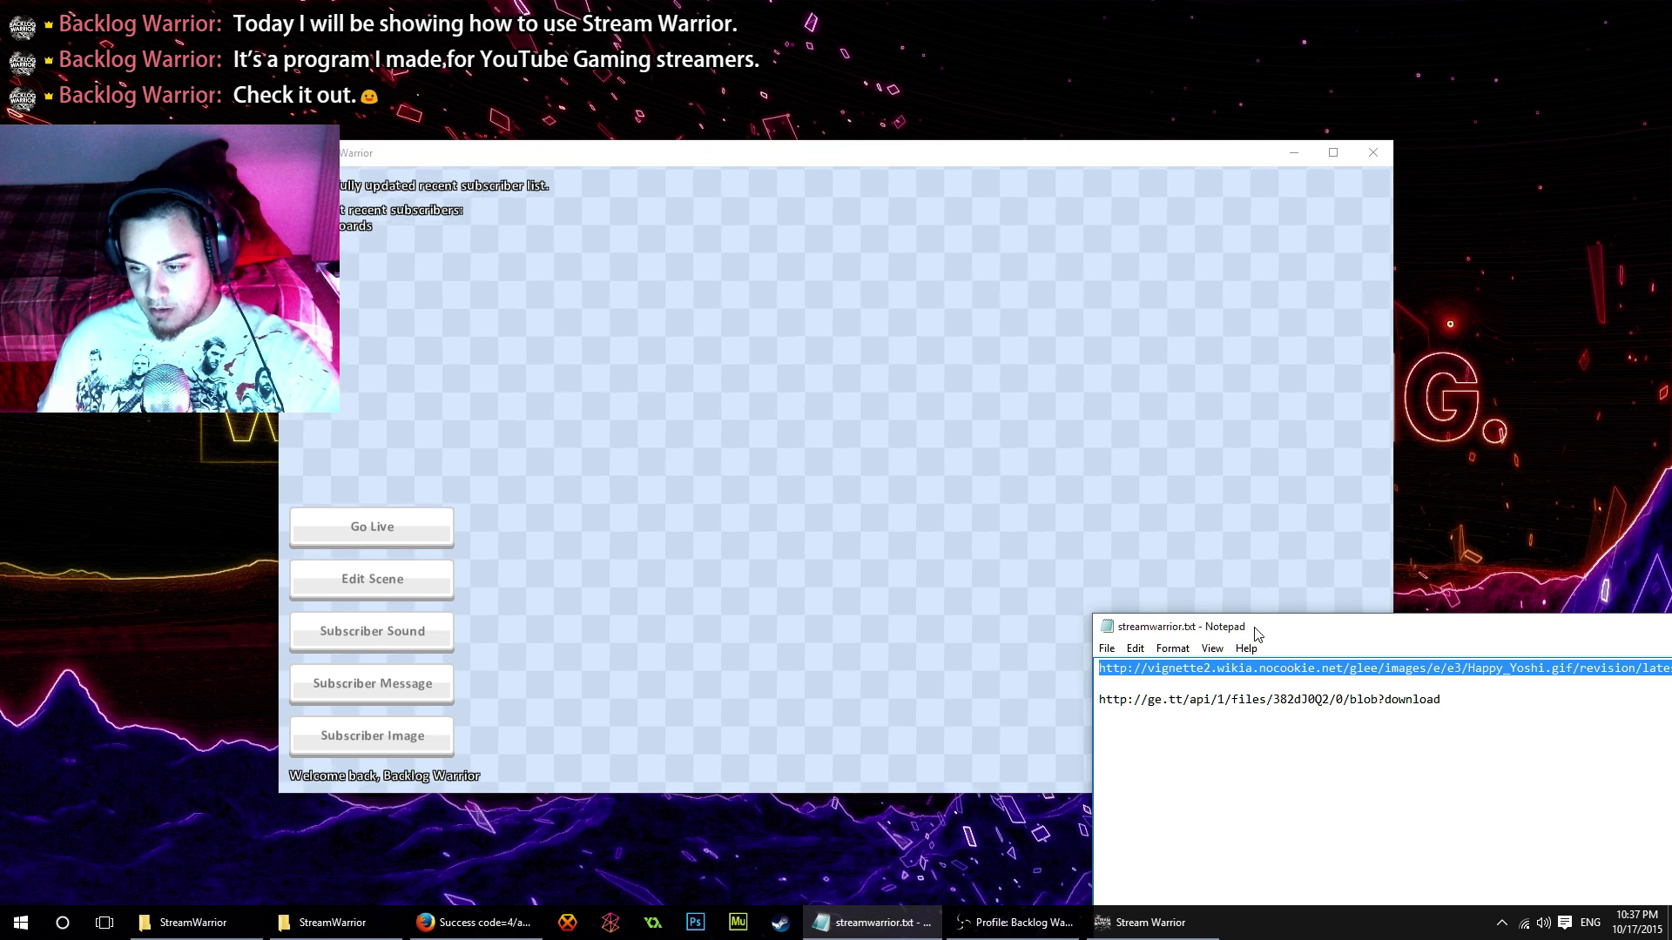
click(827, 921)
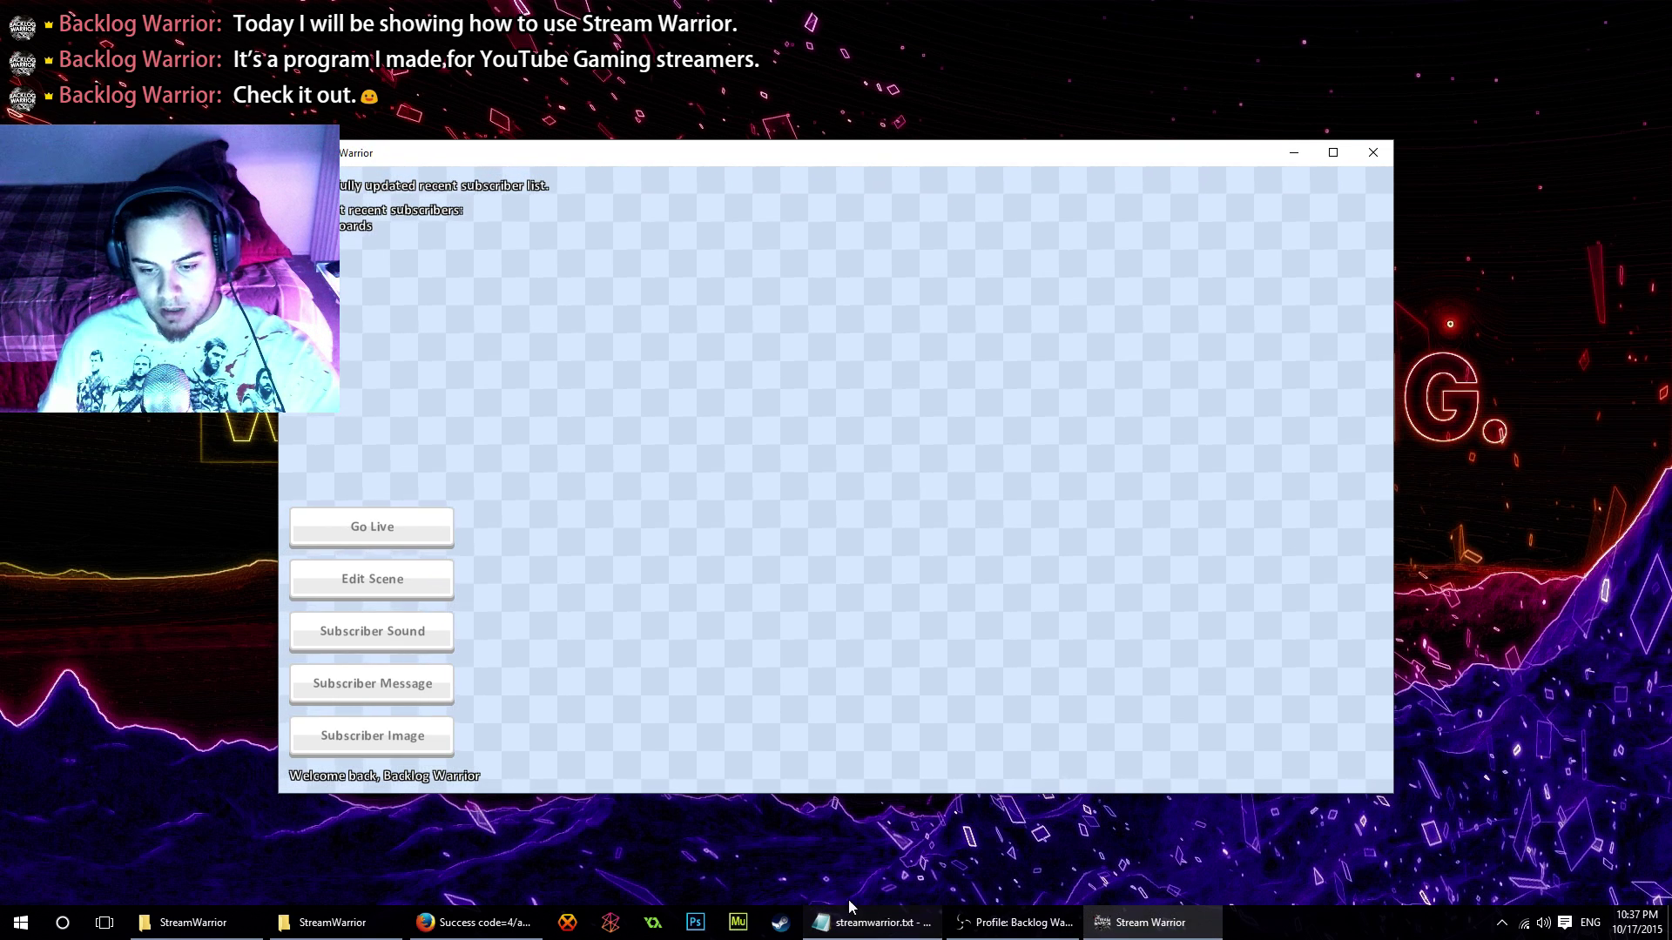
Replace the subscriber image placeholder with the Happy_Yoshi.gif URL and confirm it
click(393, 739)
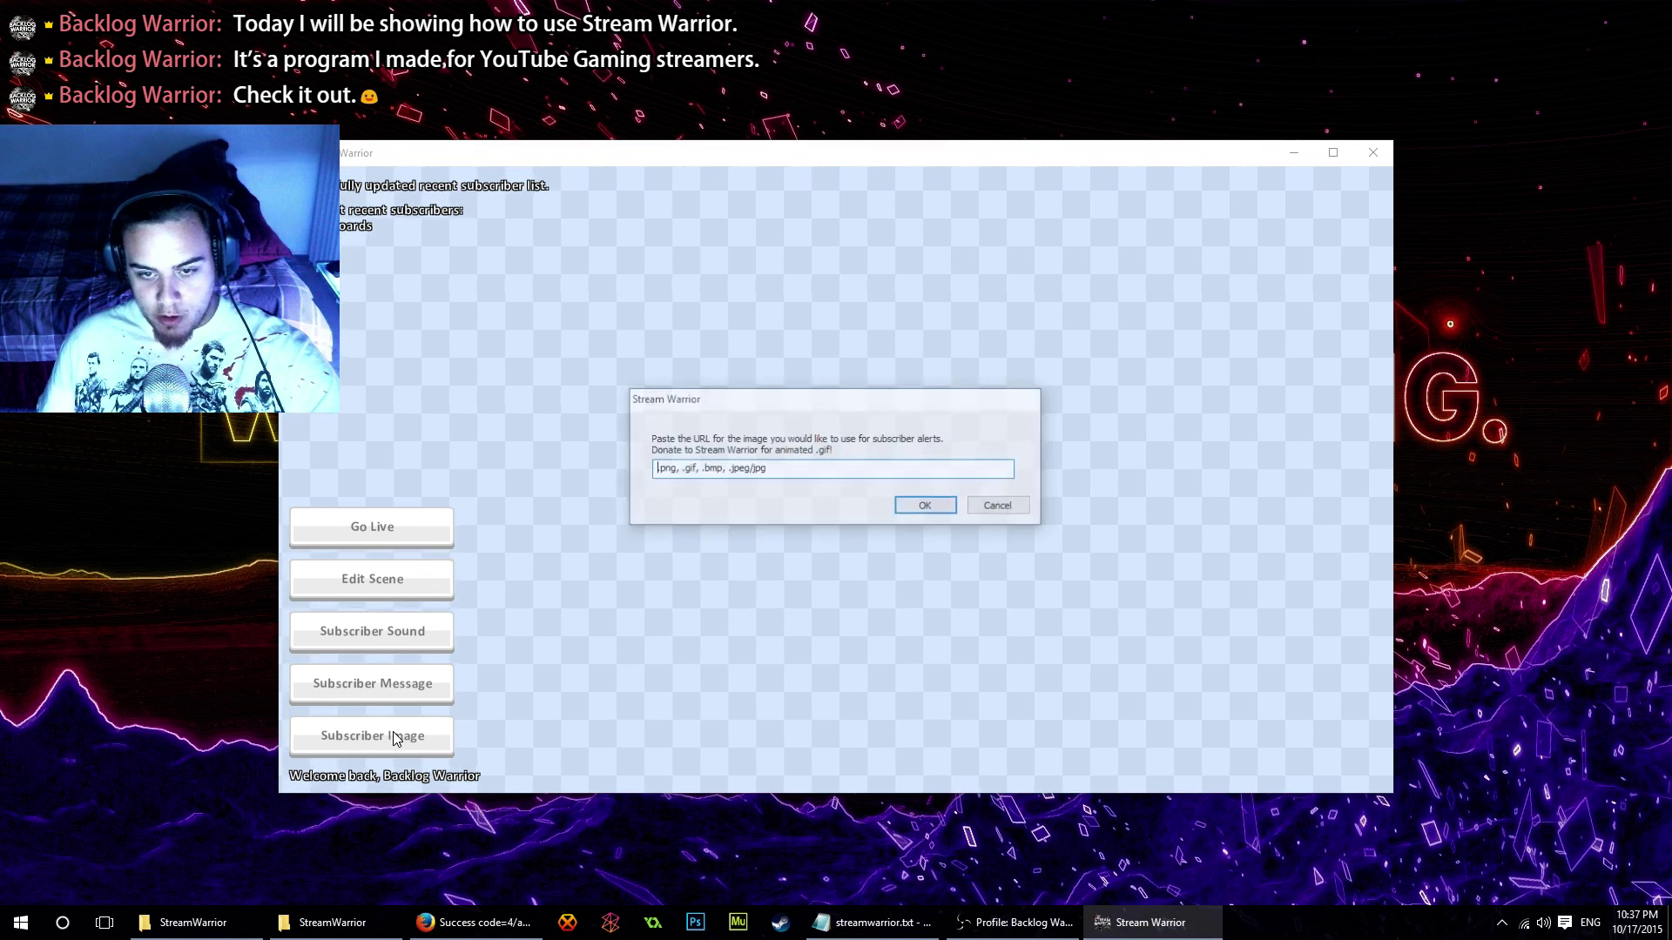
drag(771, 470, 617, 472)
key(ctrl+v)
click(924, 506)
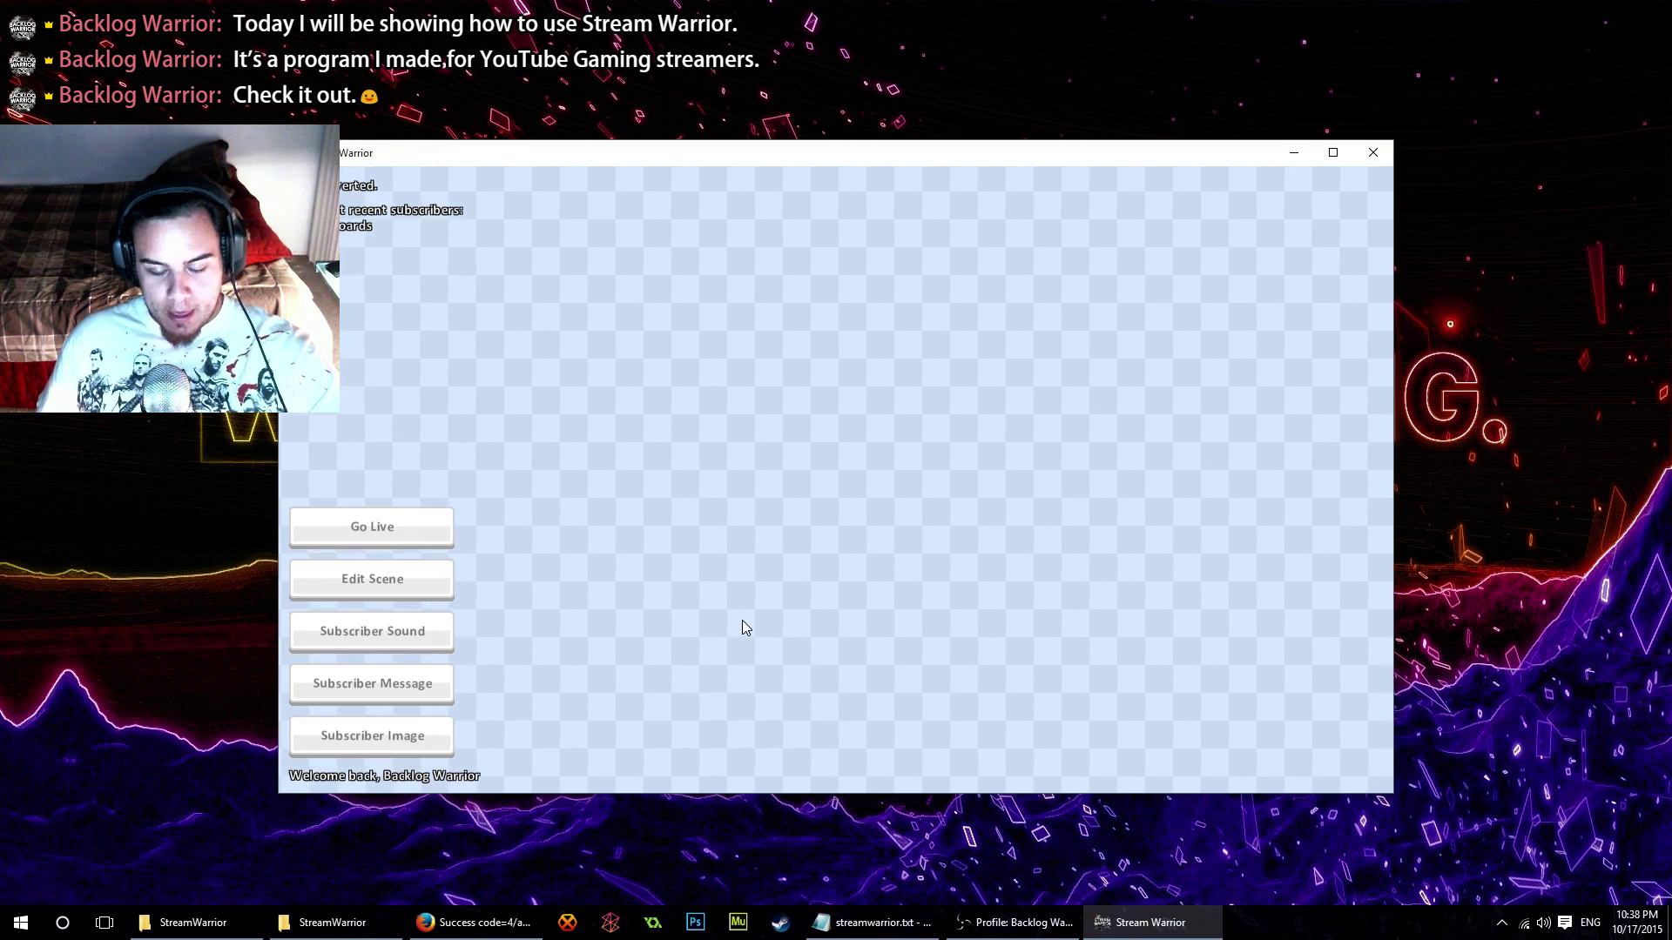
Copy the .OGG sound file URL from streamwarrior.txt and set it as the subscriber alert sound
click(1000, 925)
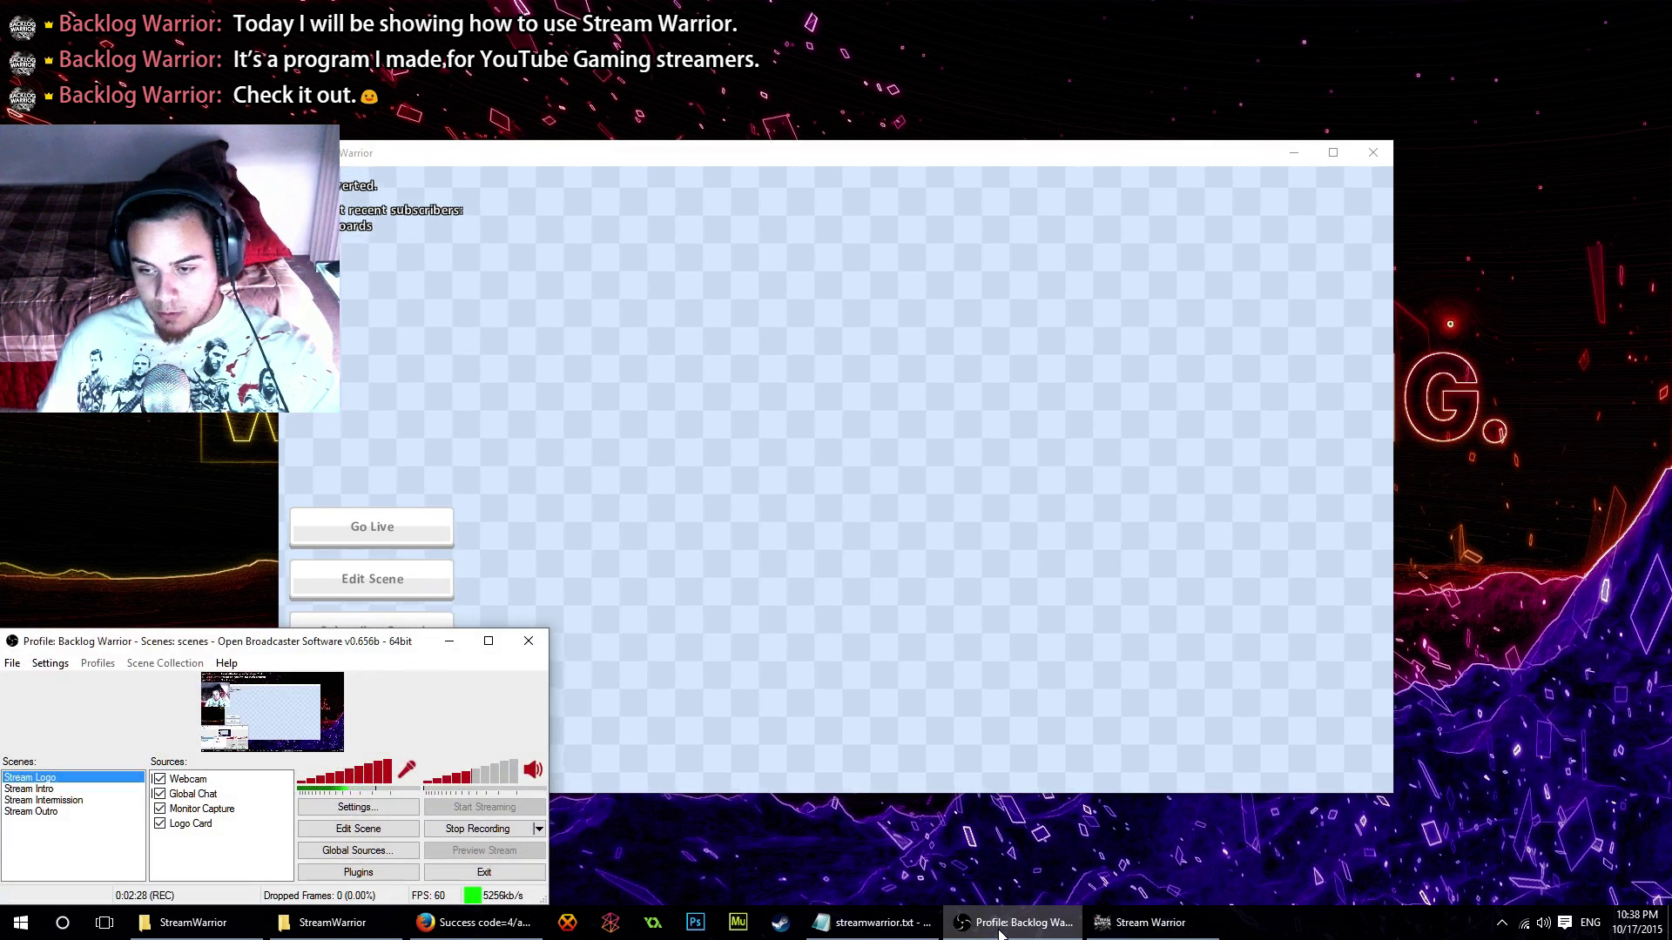
click(449, 641)
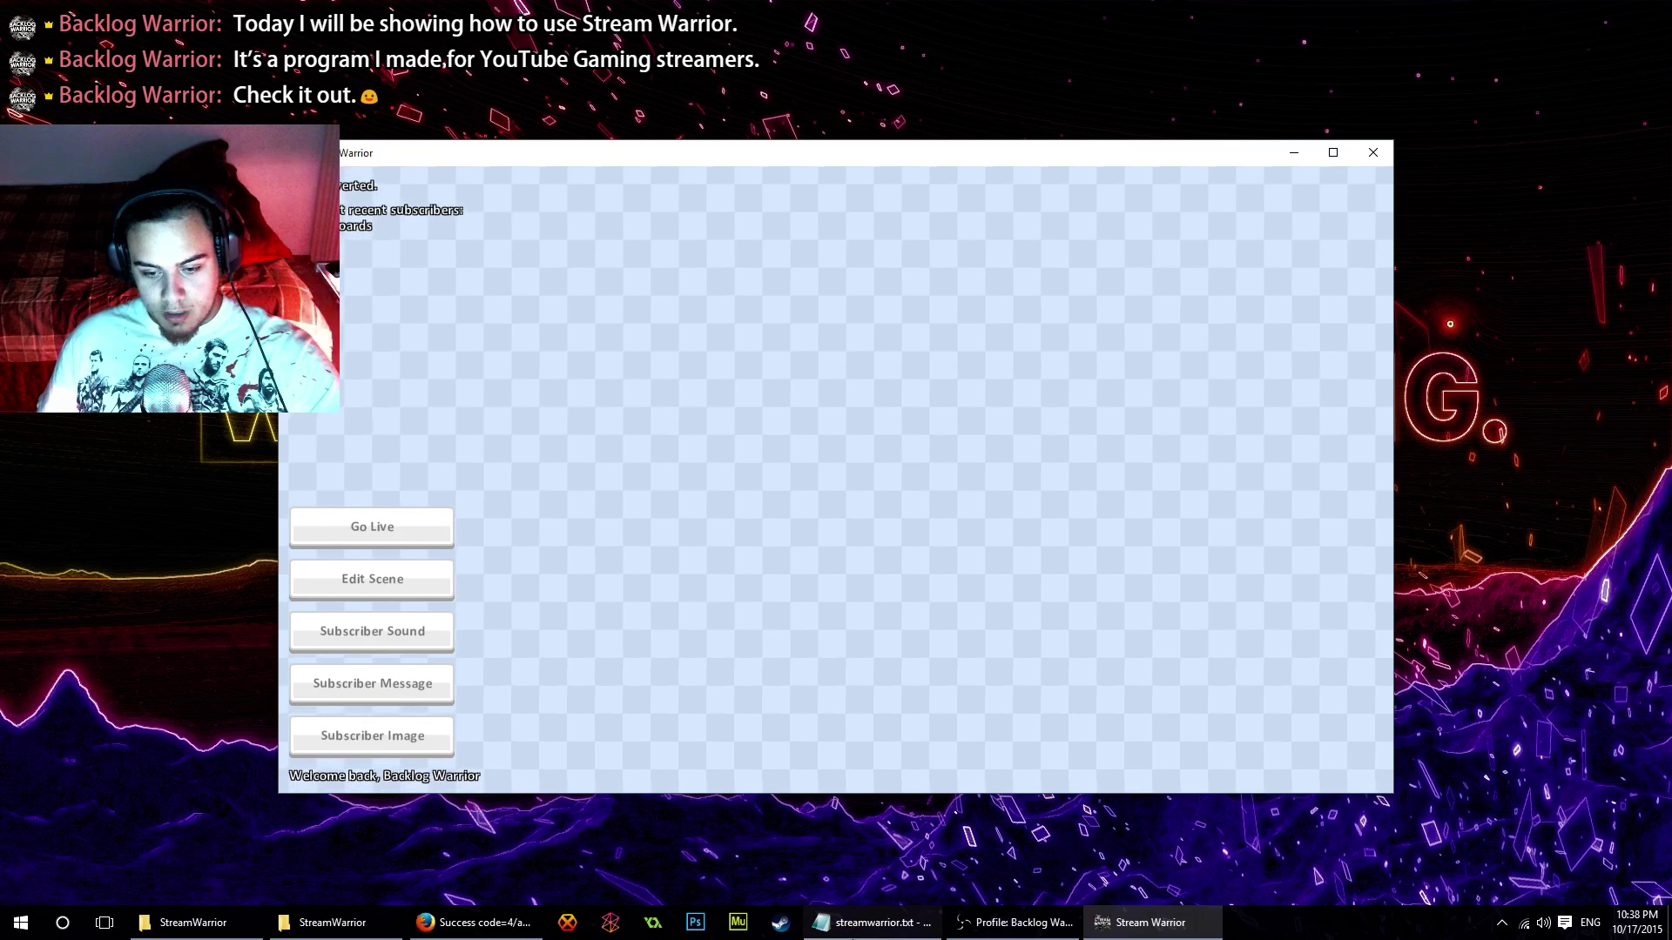
click(873, 923)
drag(1497, 699, 1075, 701)
key(ctrl+c)
click(783, 666)
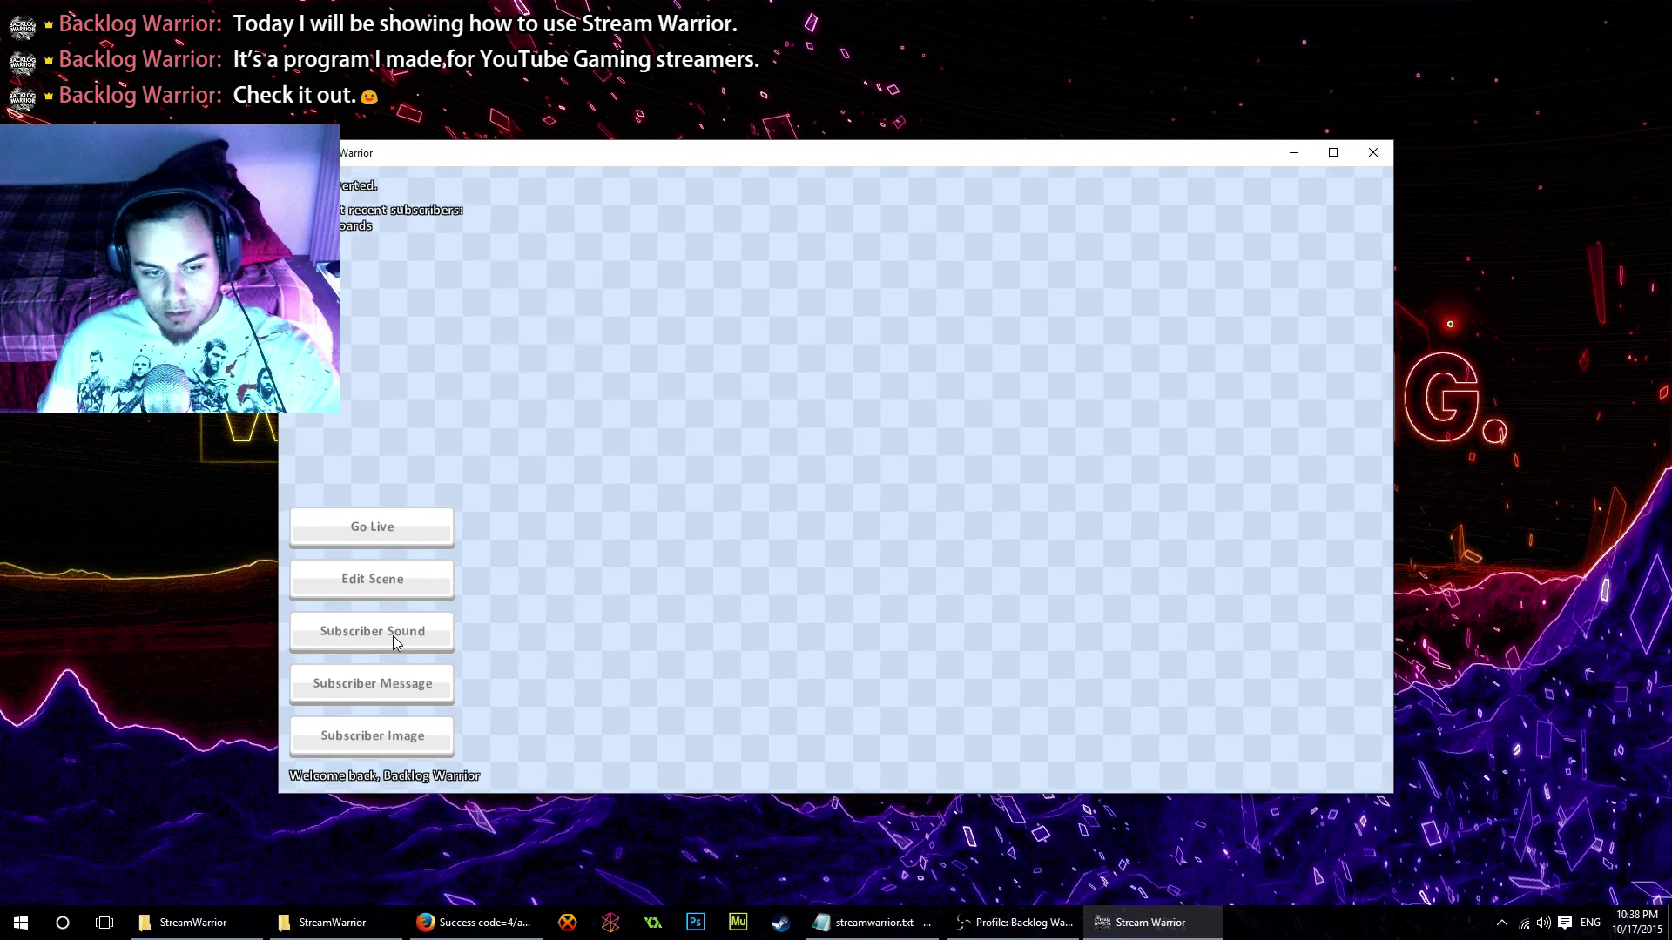
click(396, 643)
key(ctrl+v)
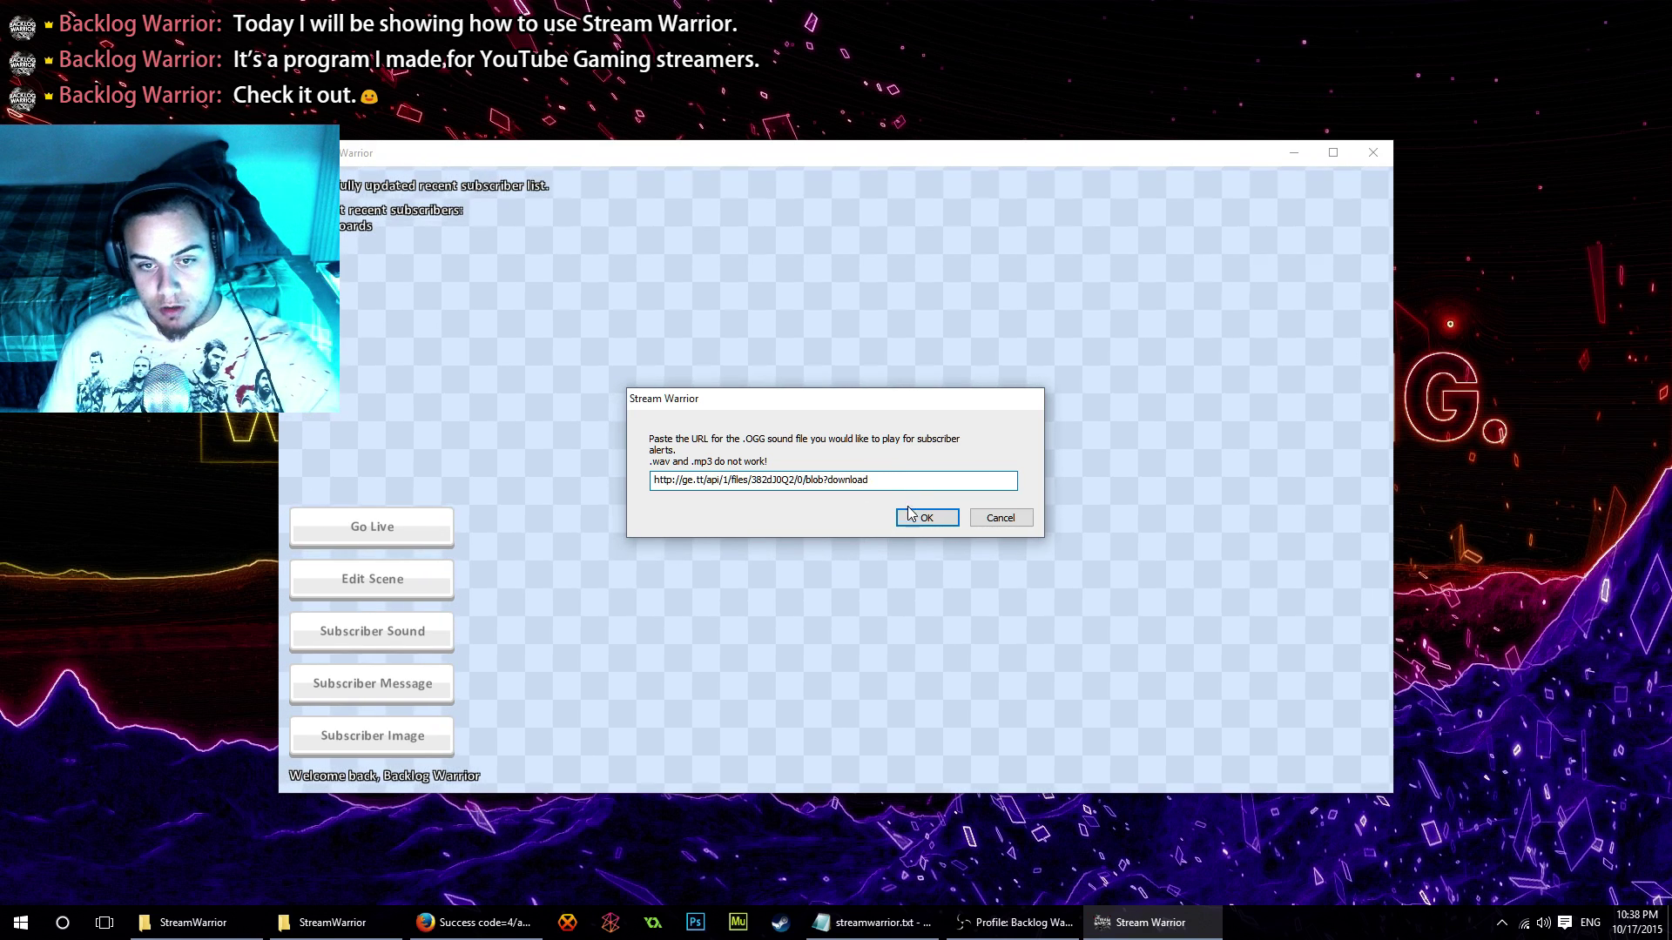
click(923, 517)
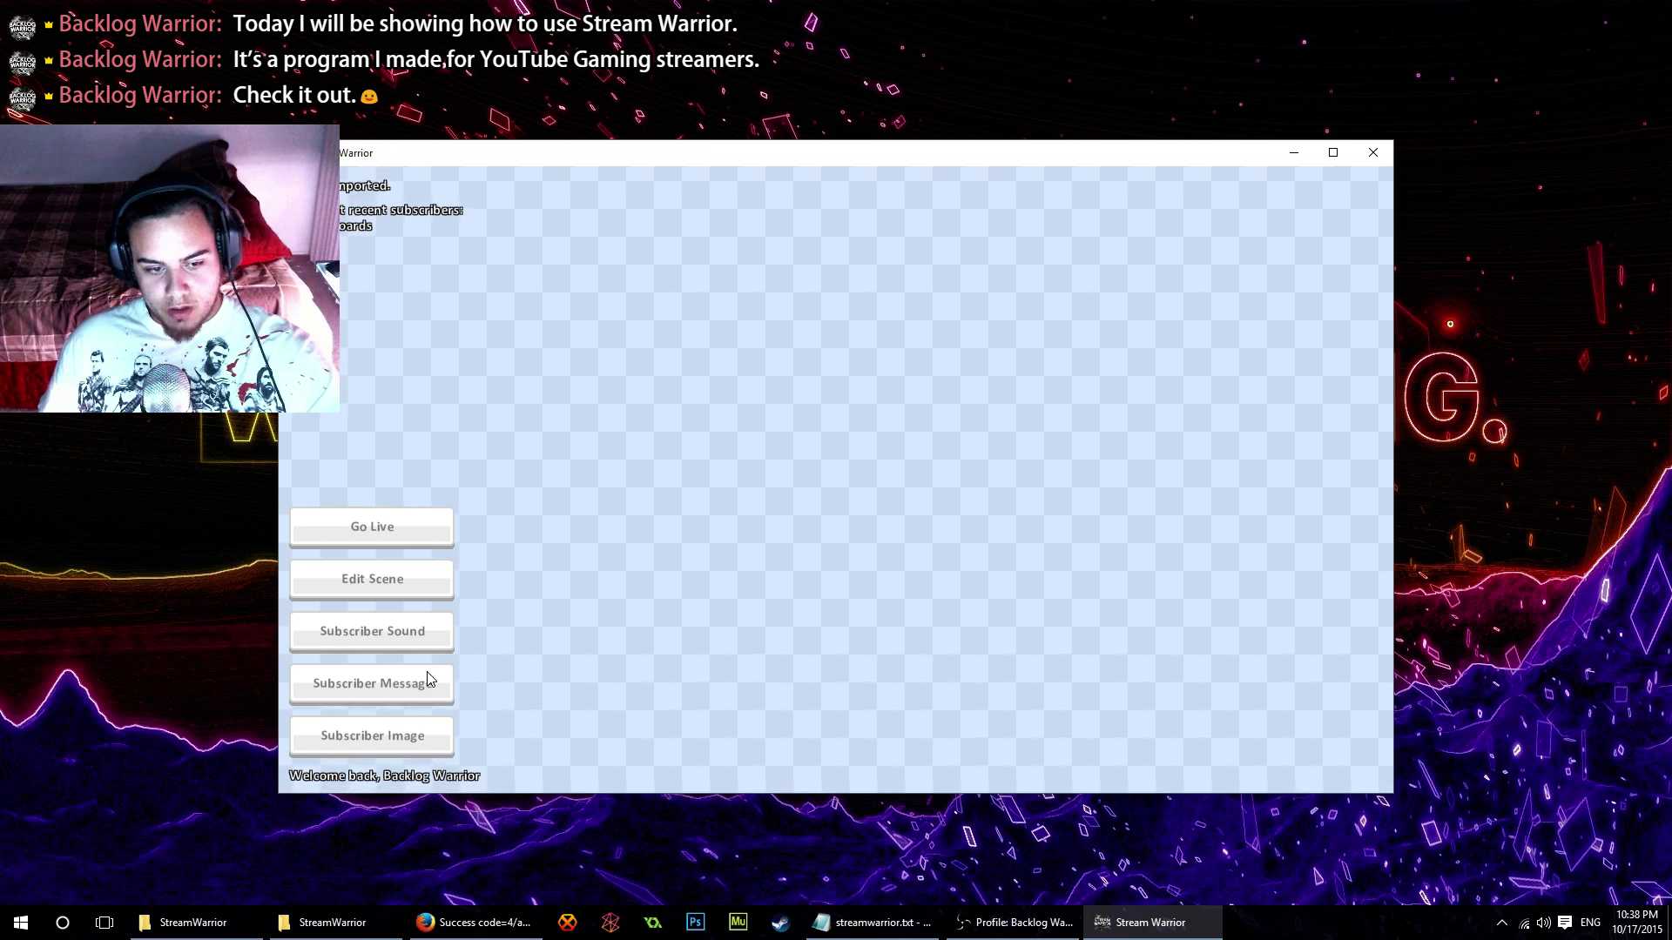
In the scene editor, drag the subscriber message up over the Yoshi GIF
click(411, 590)
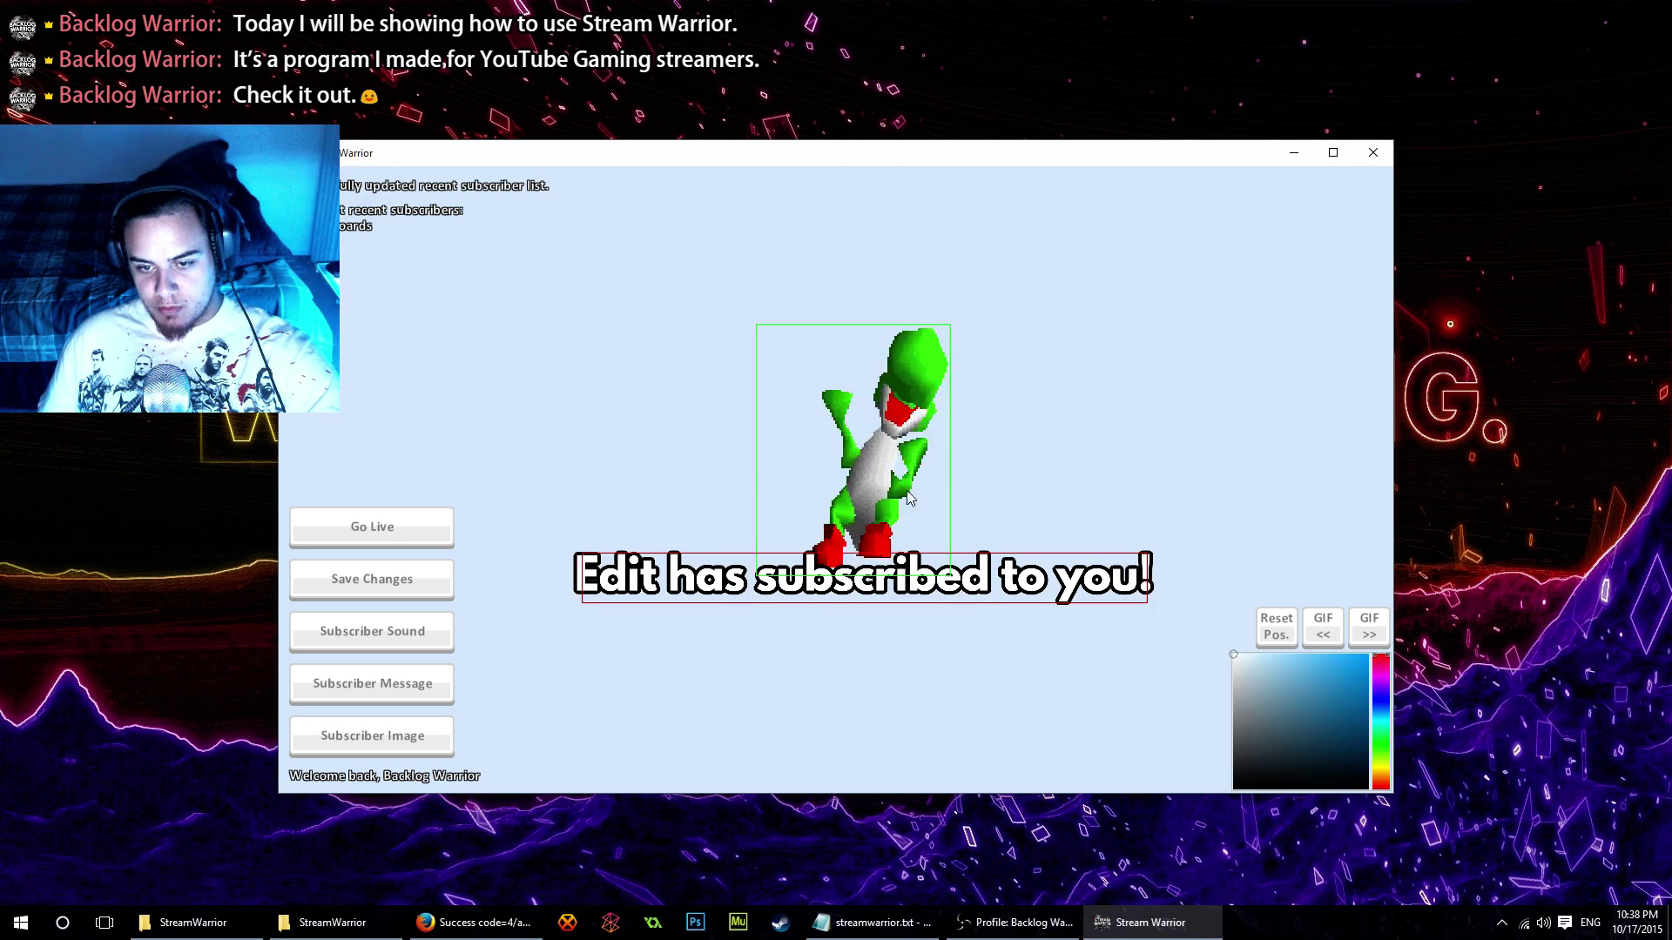
drag(987, 595, 1015, 477)
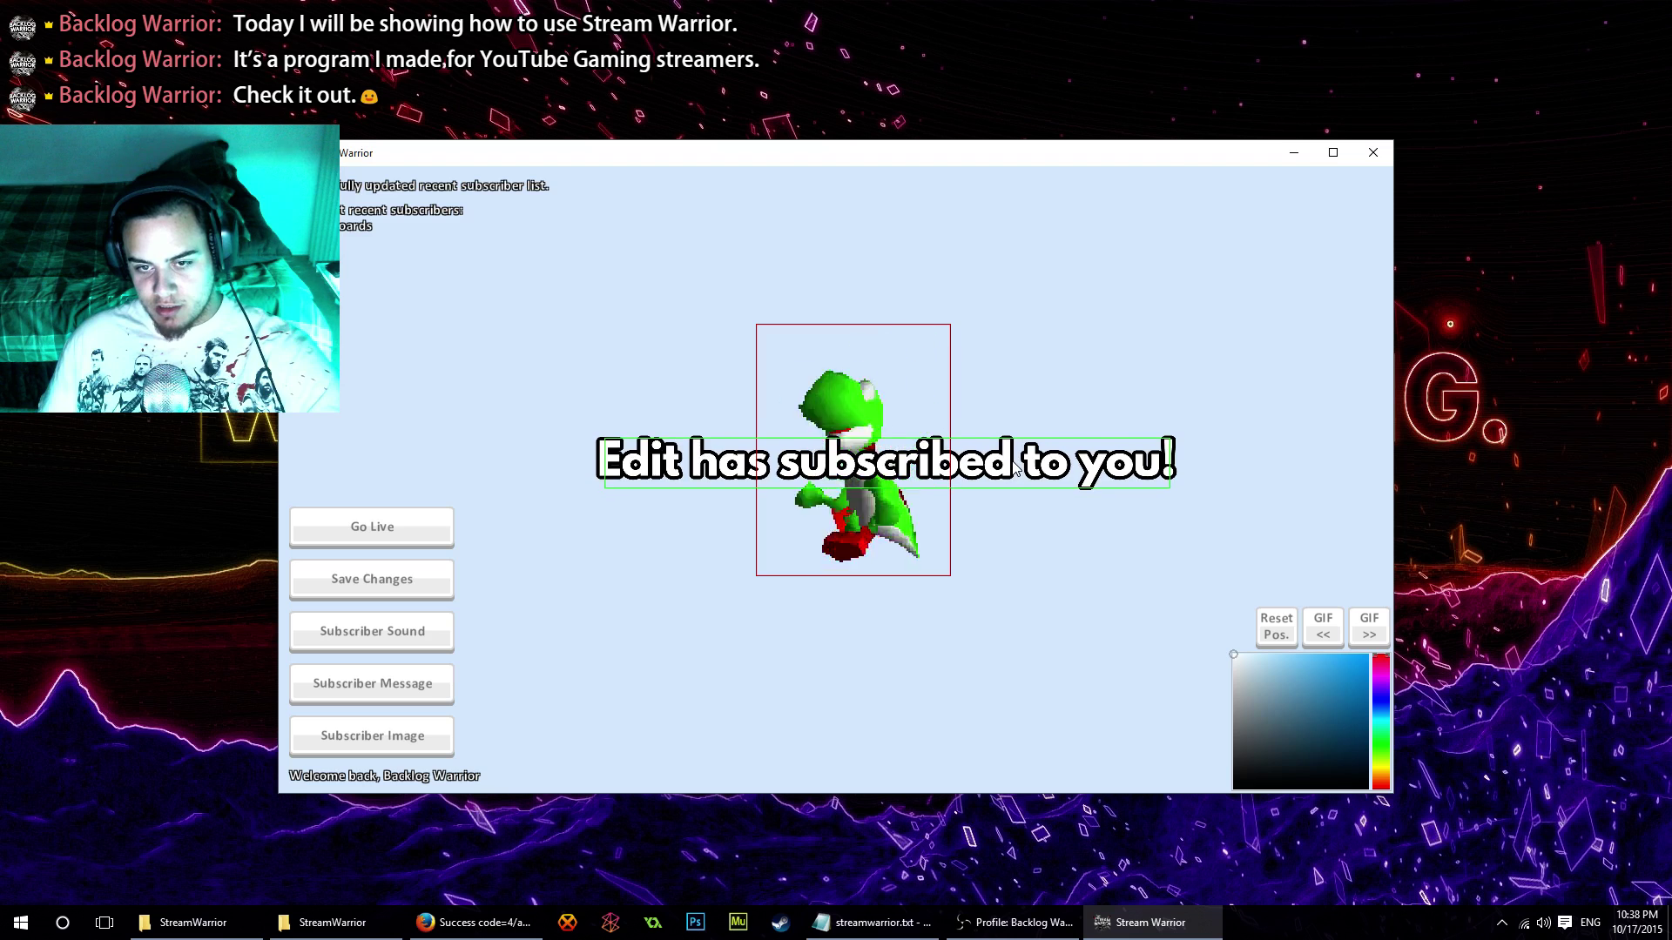
Save the scene and insert # line breaks before 'has just subscribed!' in the subscriber message
click(405, 588)
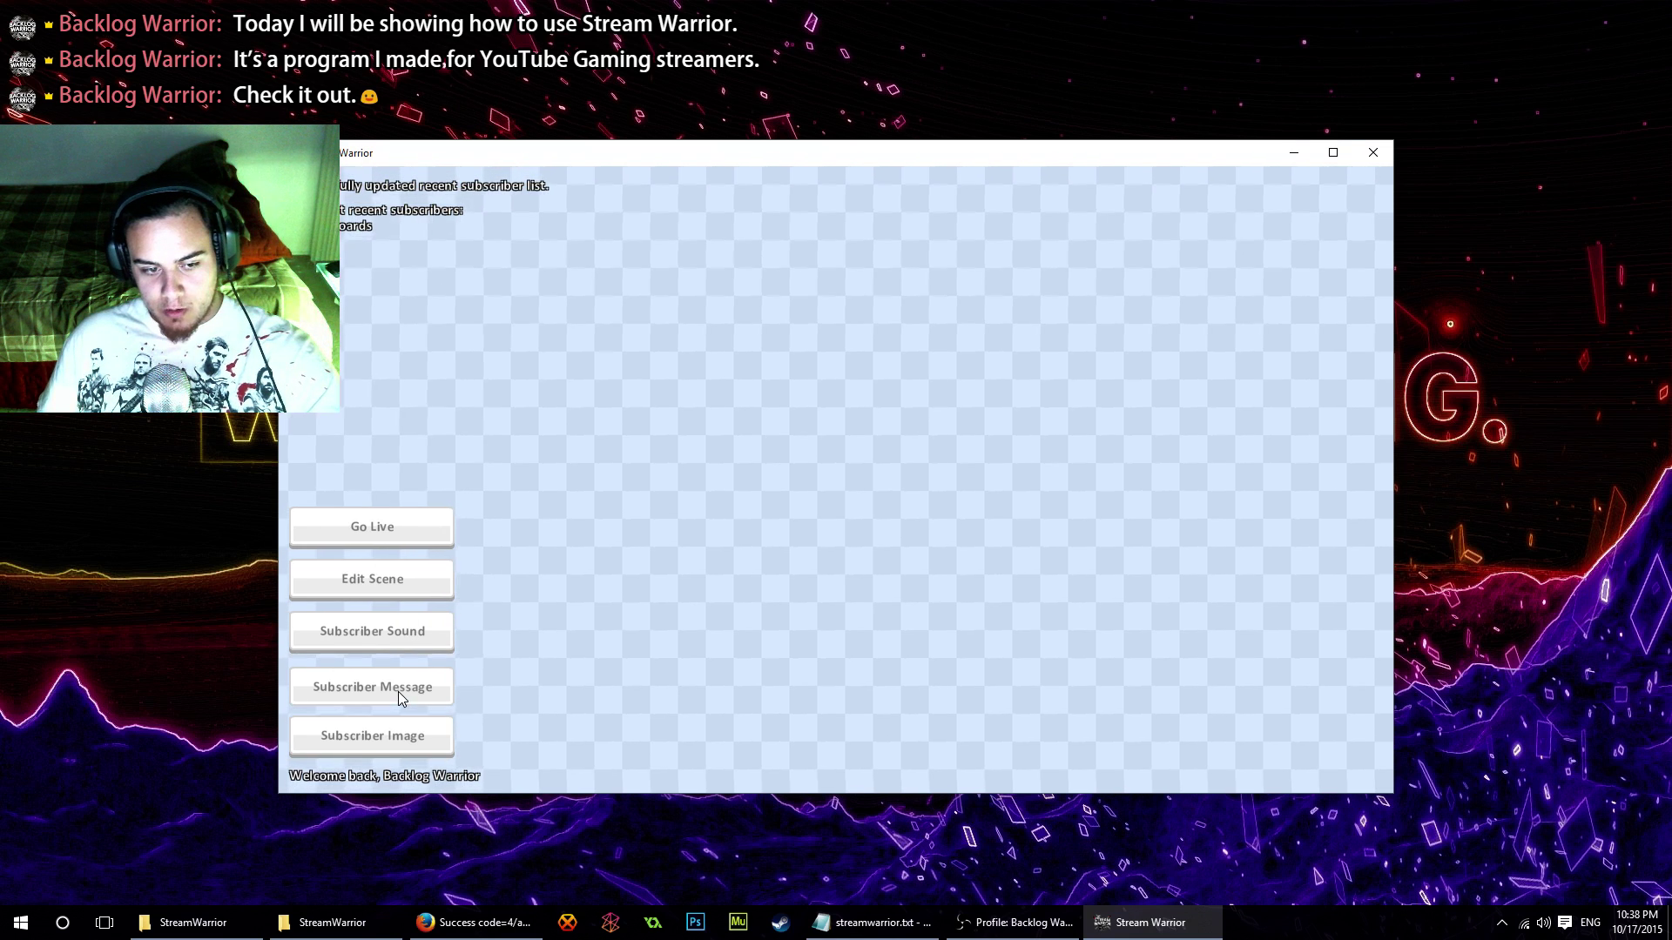
click(399, 691)
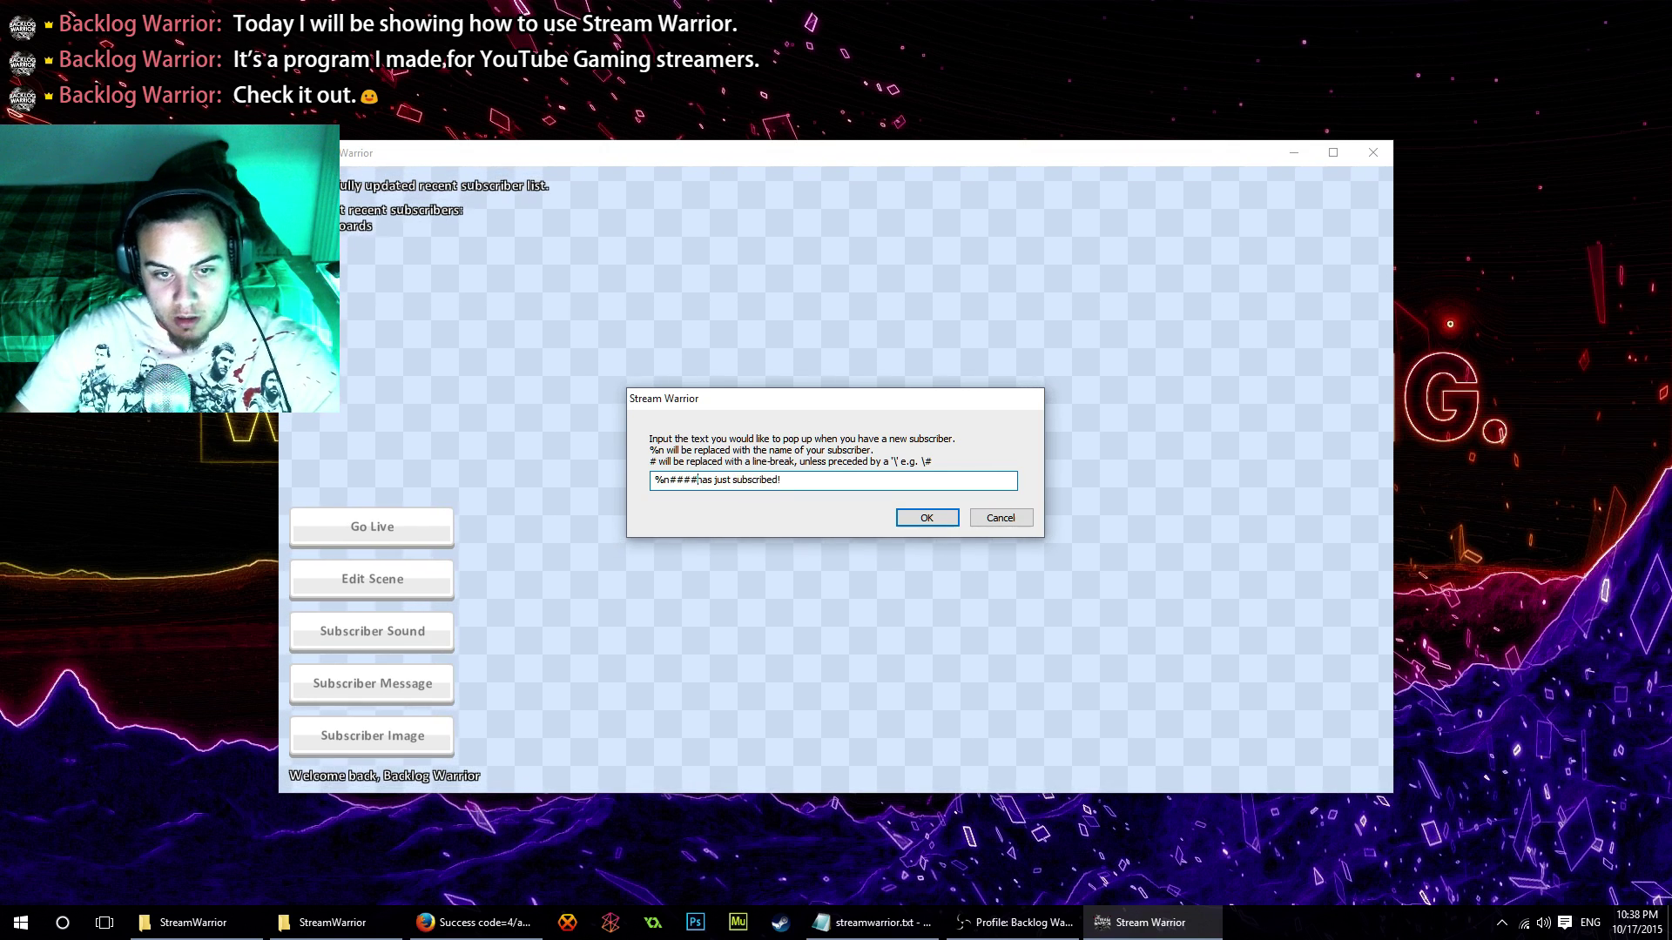
text(#)
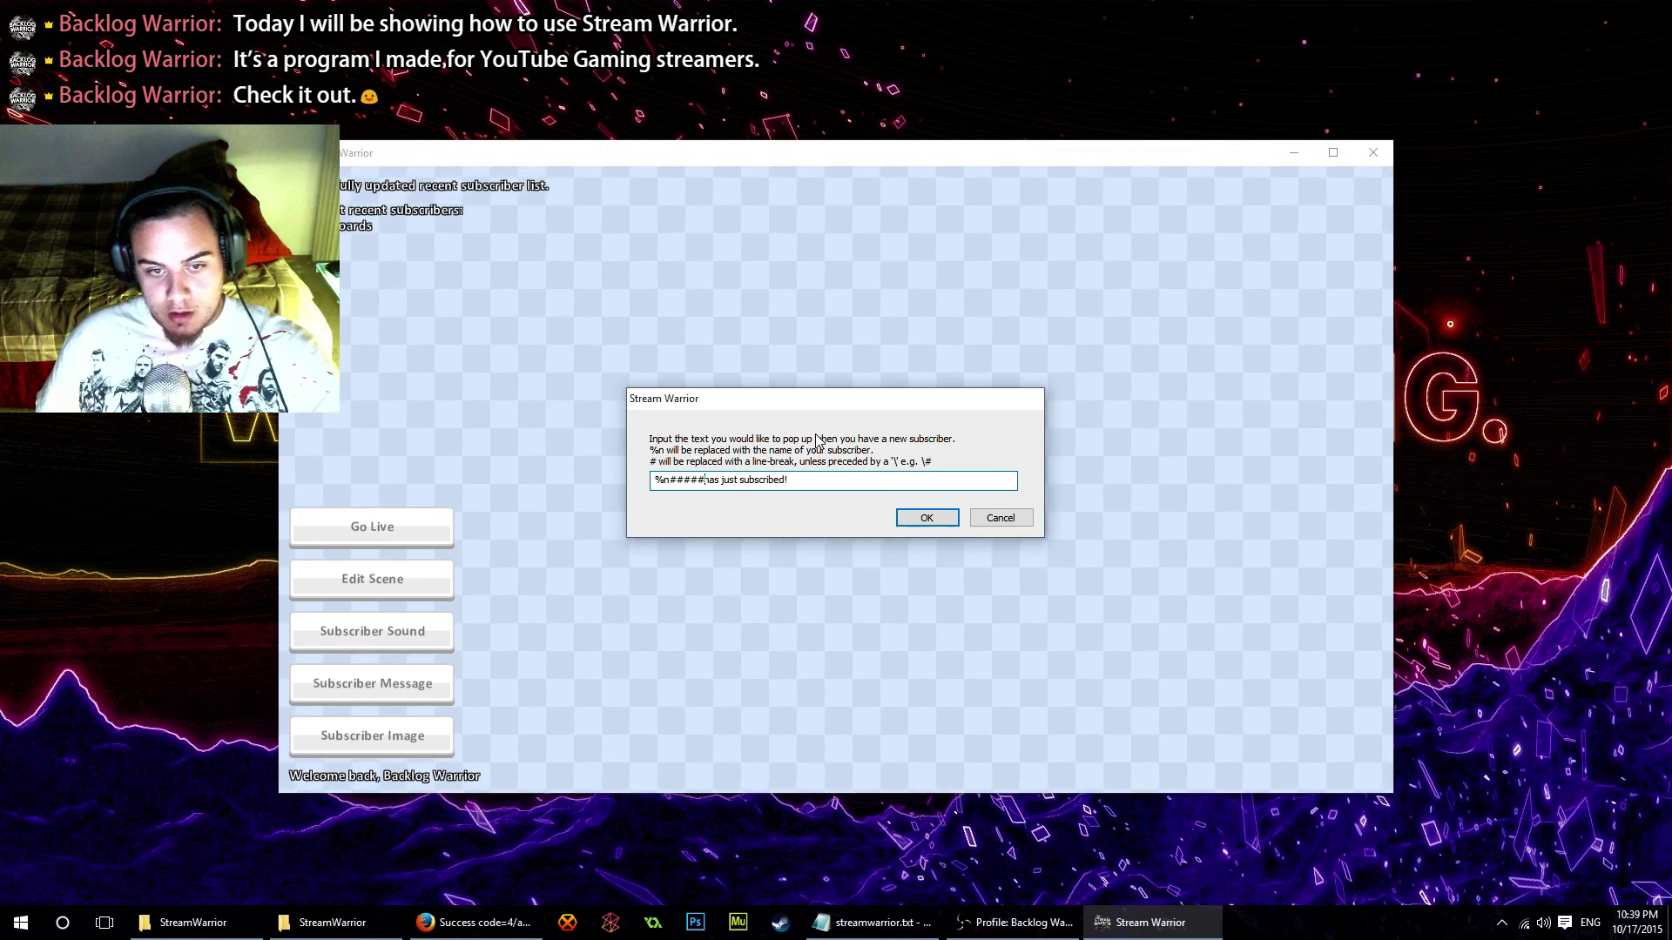
click(925, 517)
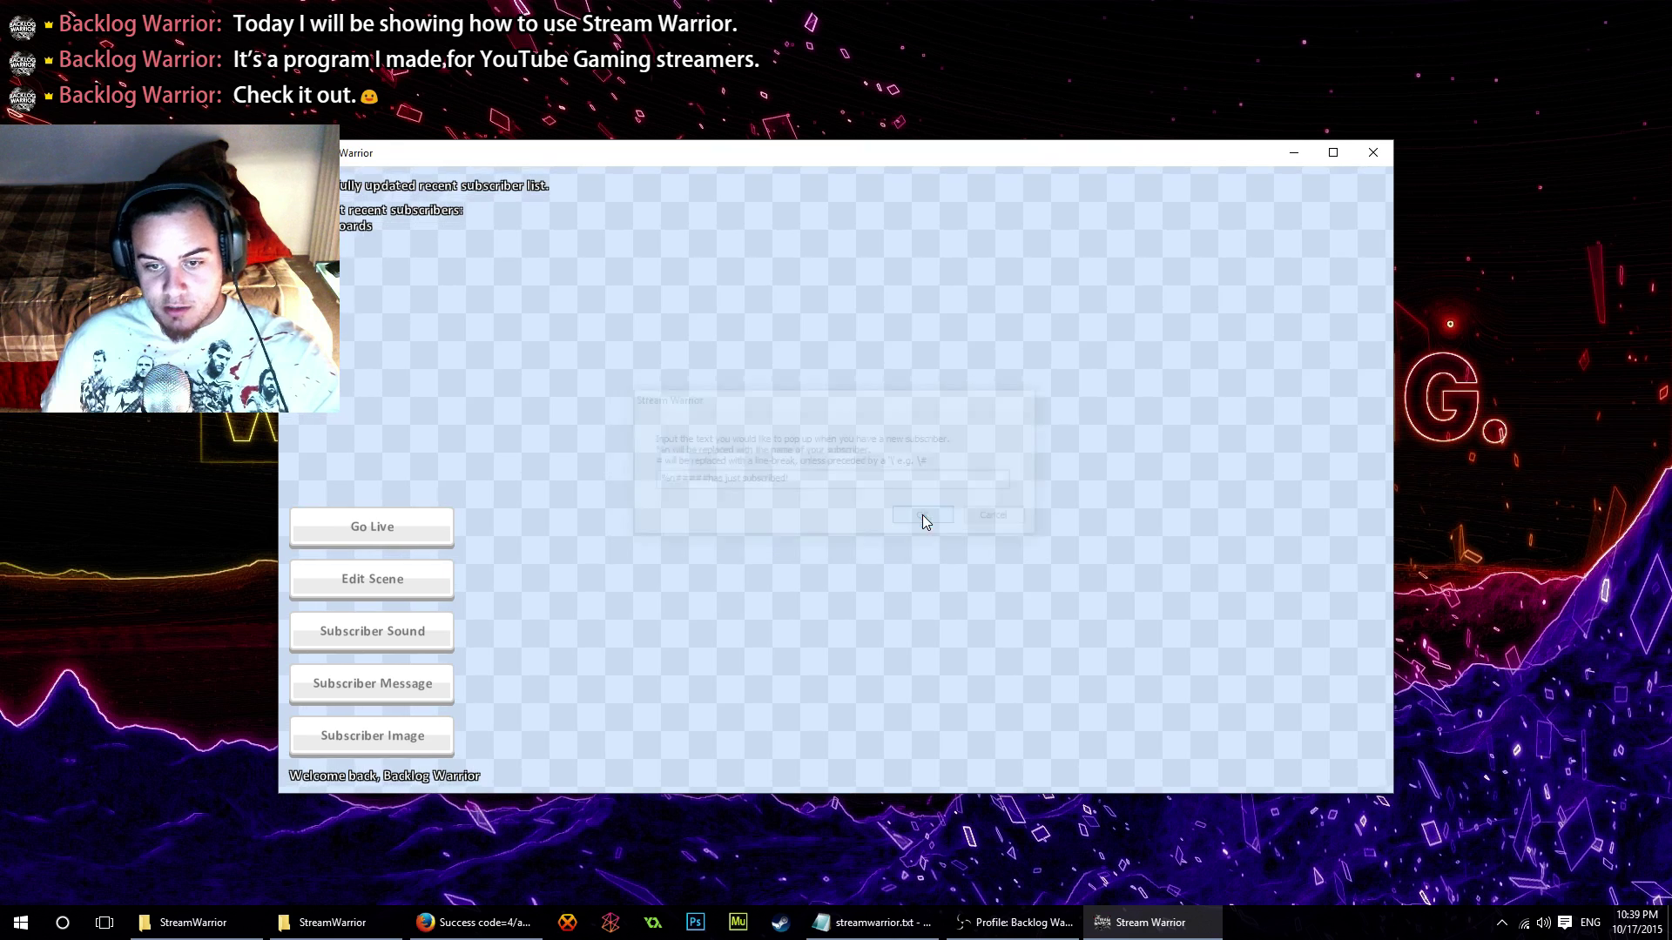
Reposition and enlarge the message text box so its two lines frame the Yoshi GIF
click(372, 579)
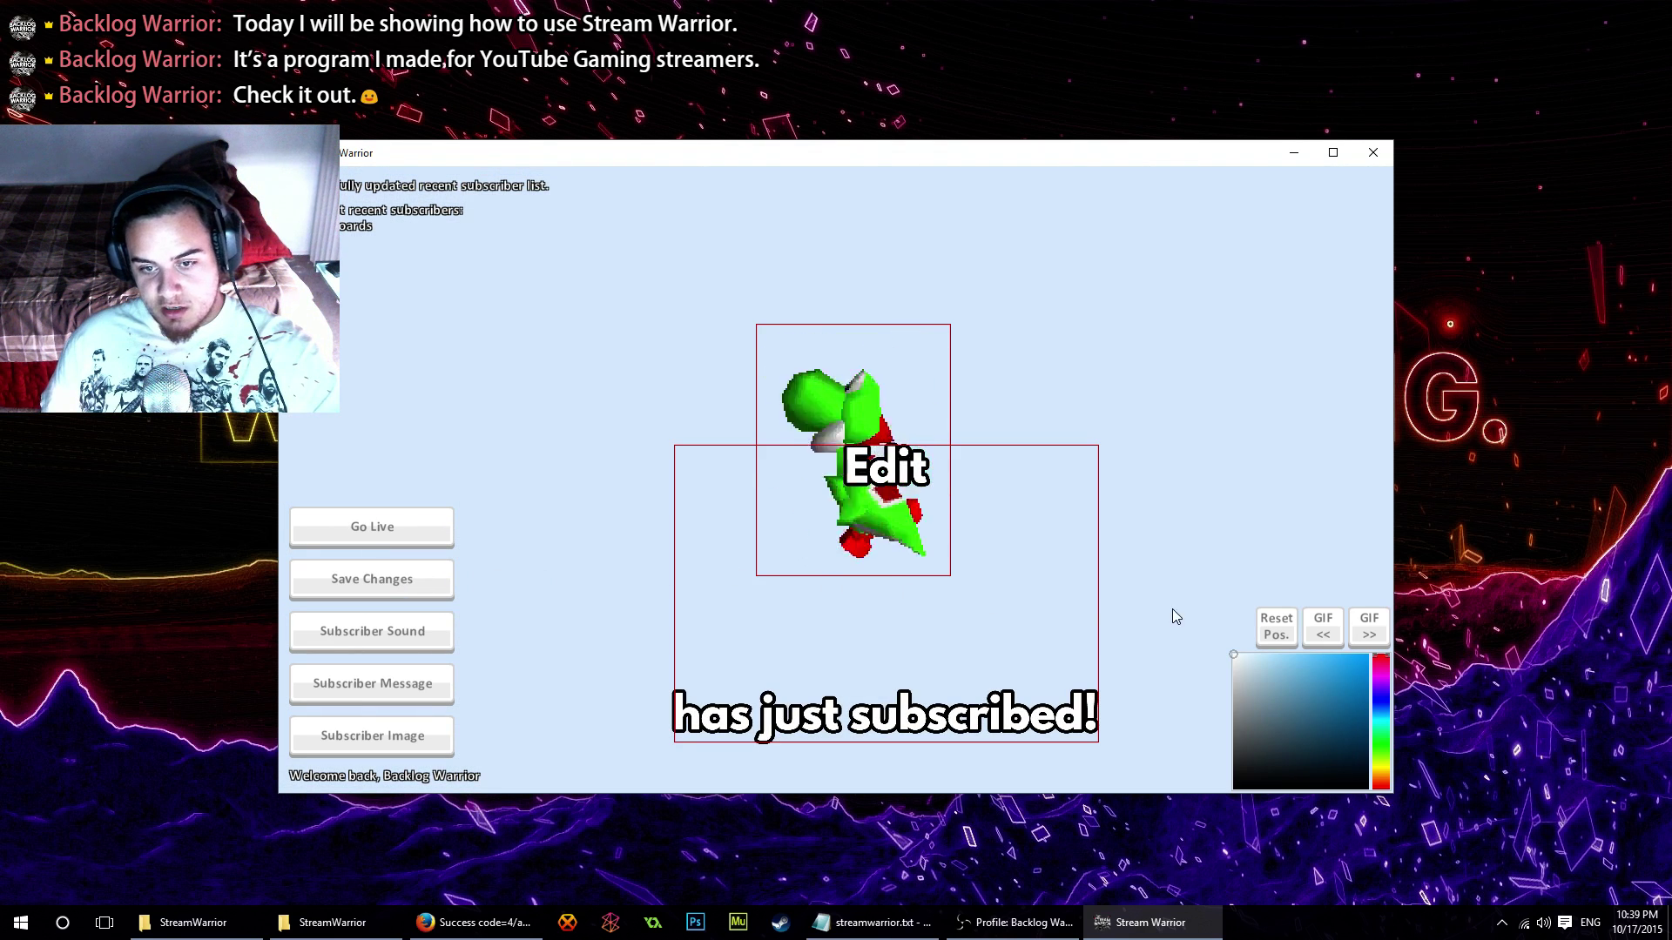
drag(913, 683, 890, 554)
scroll(996, 615, up, 3)
drag(996, 615, 1002, 584)
scroll(1001, 584, down, 3)
scroll(1017, 517, up, 3)
drag(1006, 497, 1009, 573)
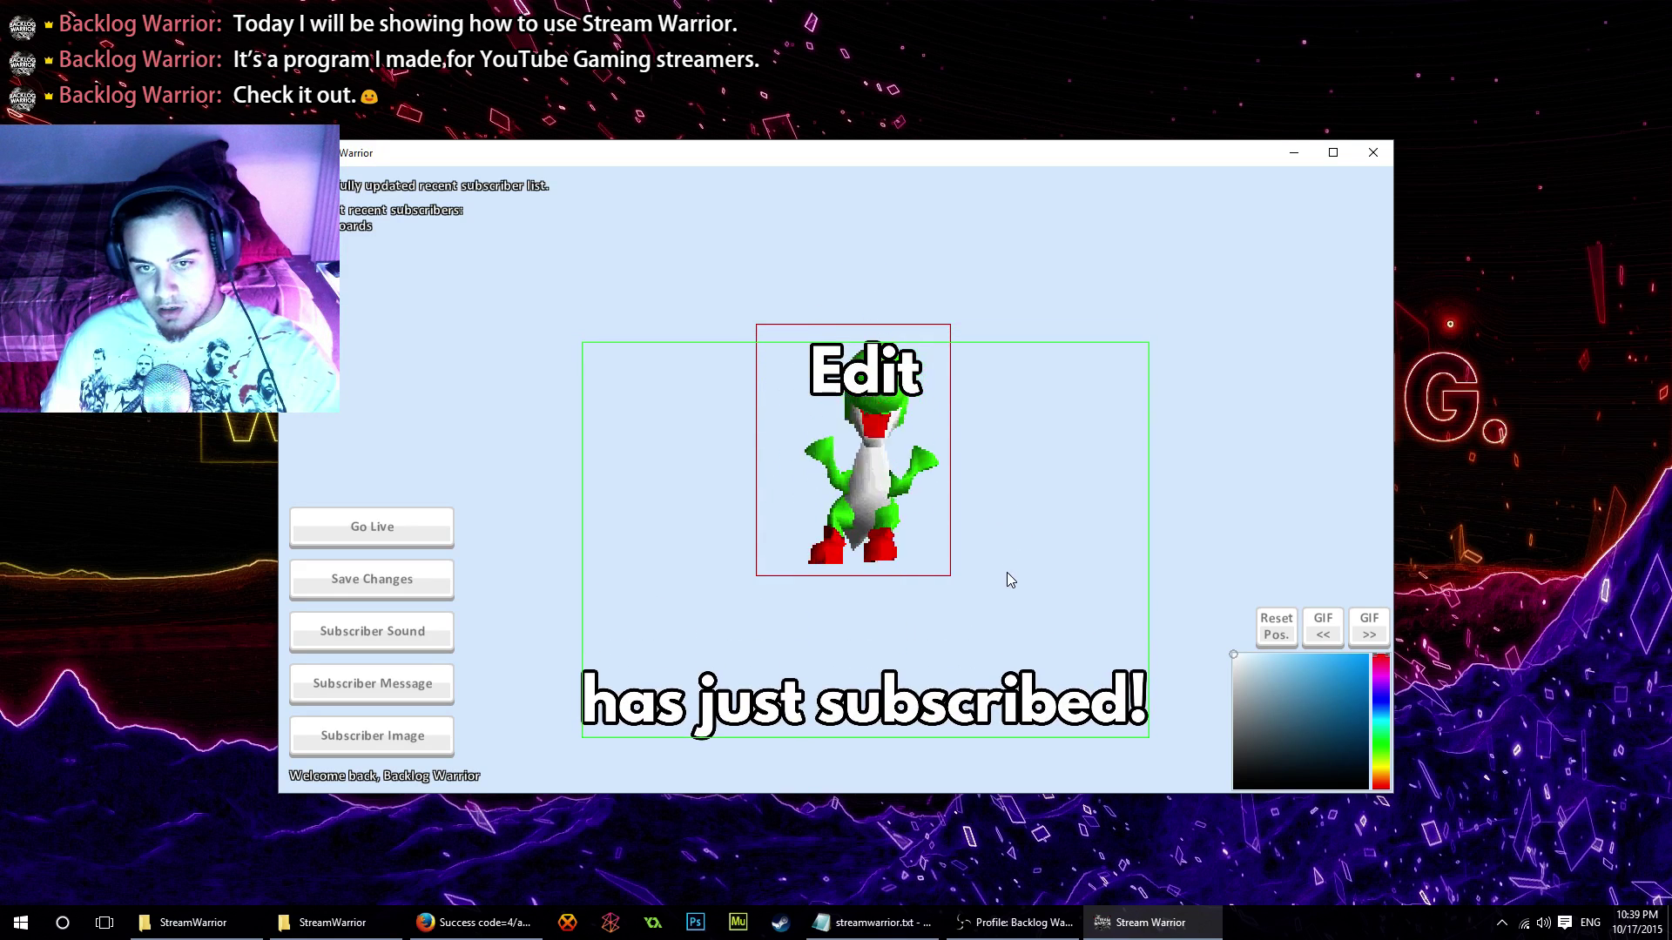
click(828, 334)
scroll(828, 334, up, 3)
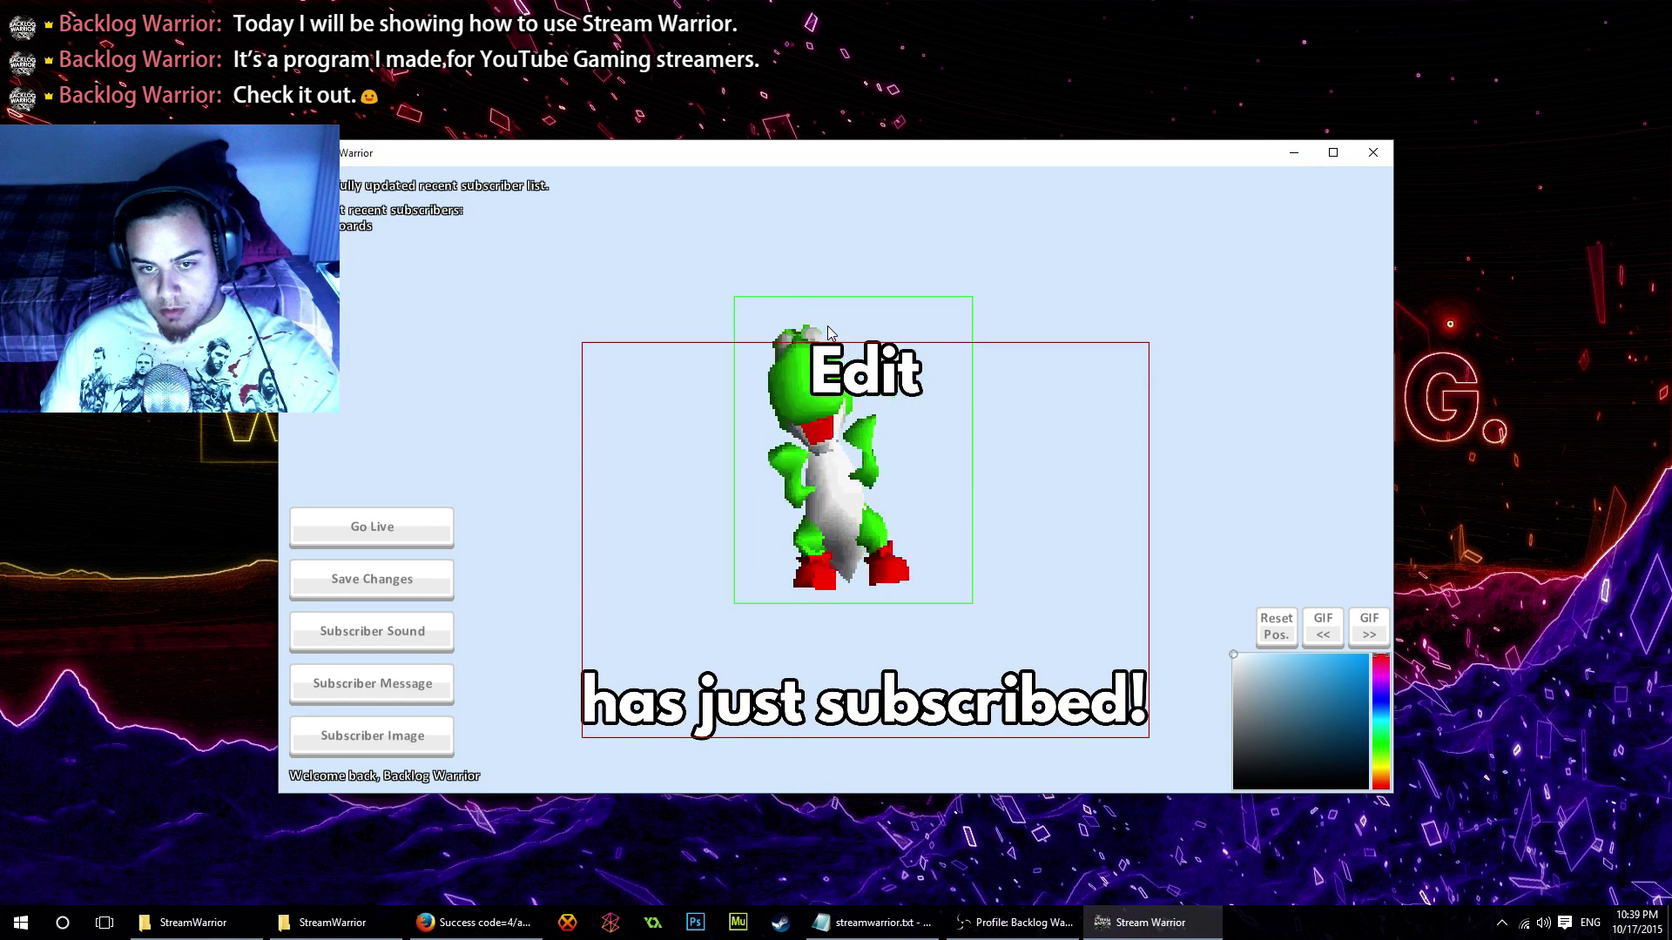
click(1034, 573)
drag(1033, 573, 1032, 516)
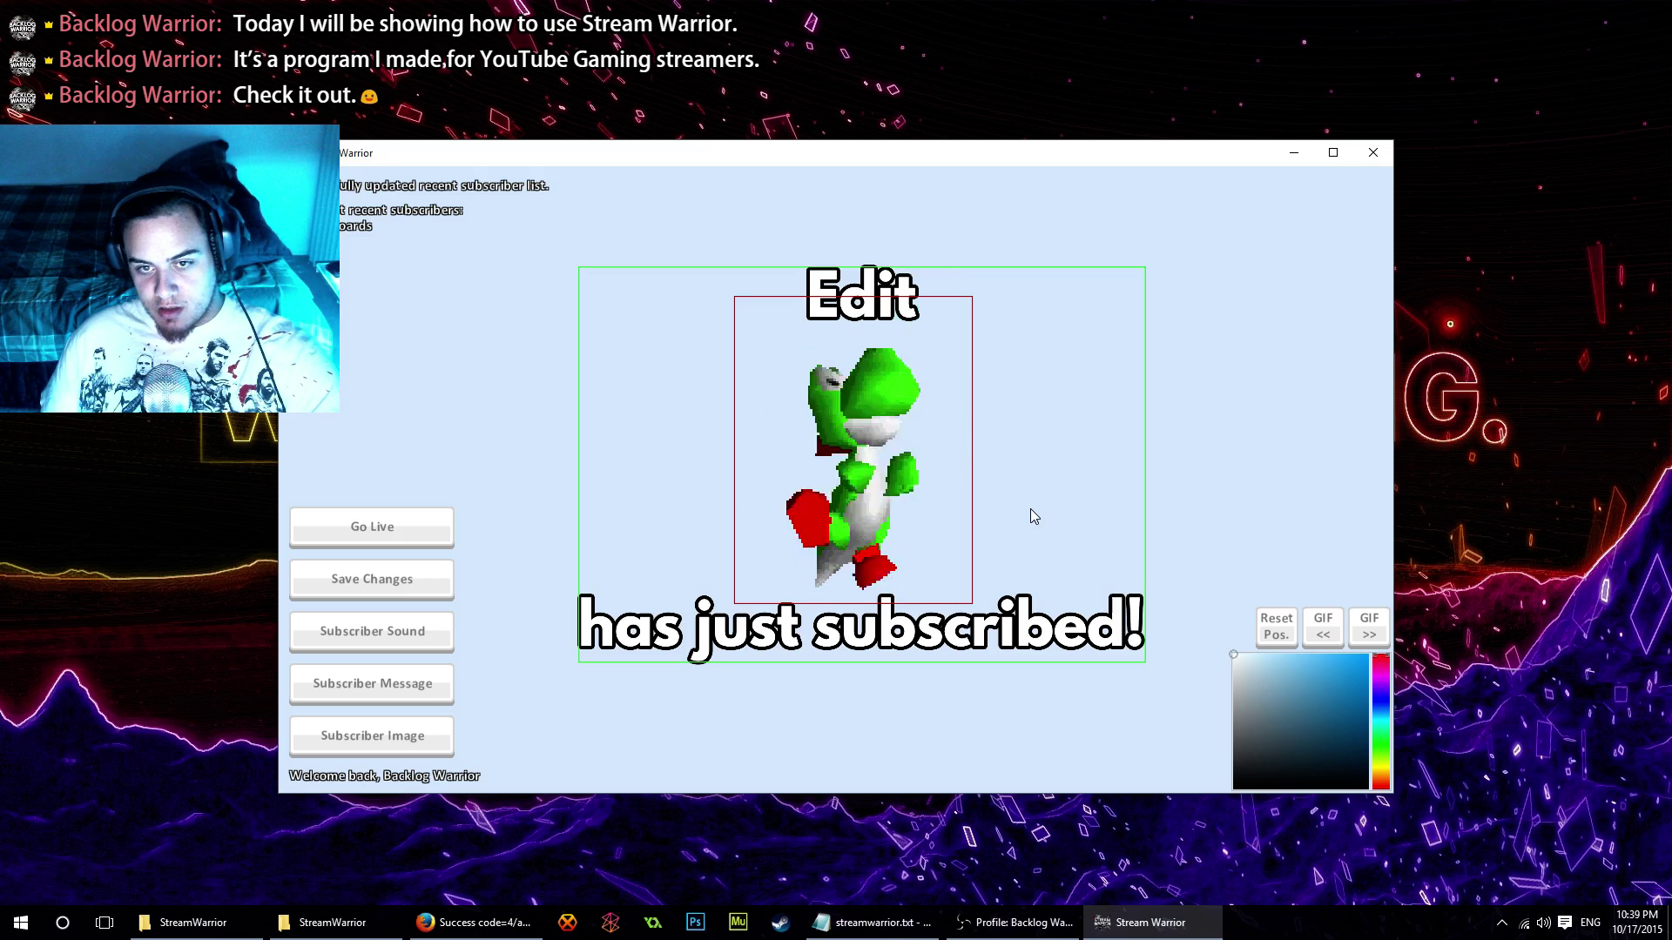
Set the message text colour to bright green and nudge the text slightly lower
click(1378, 729)
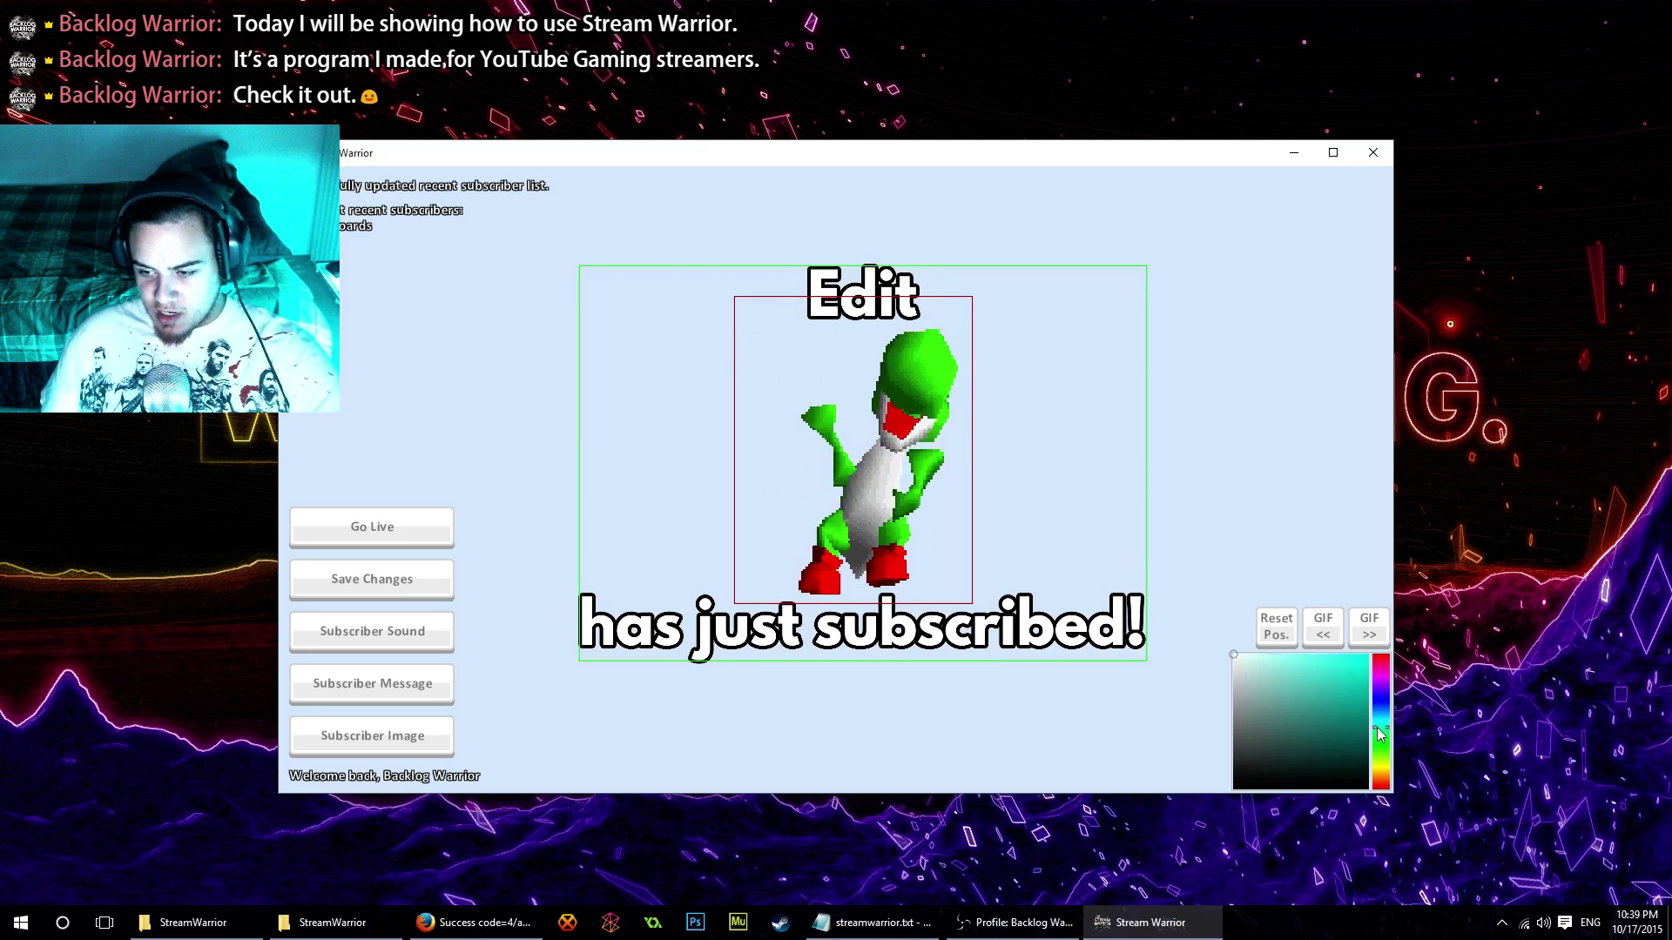
drag(1377, 733, 1377, 755)
click(1367, 658)
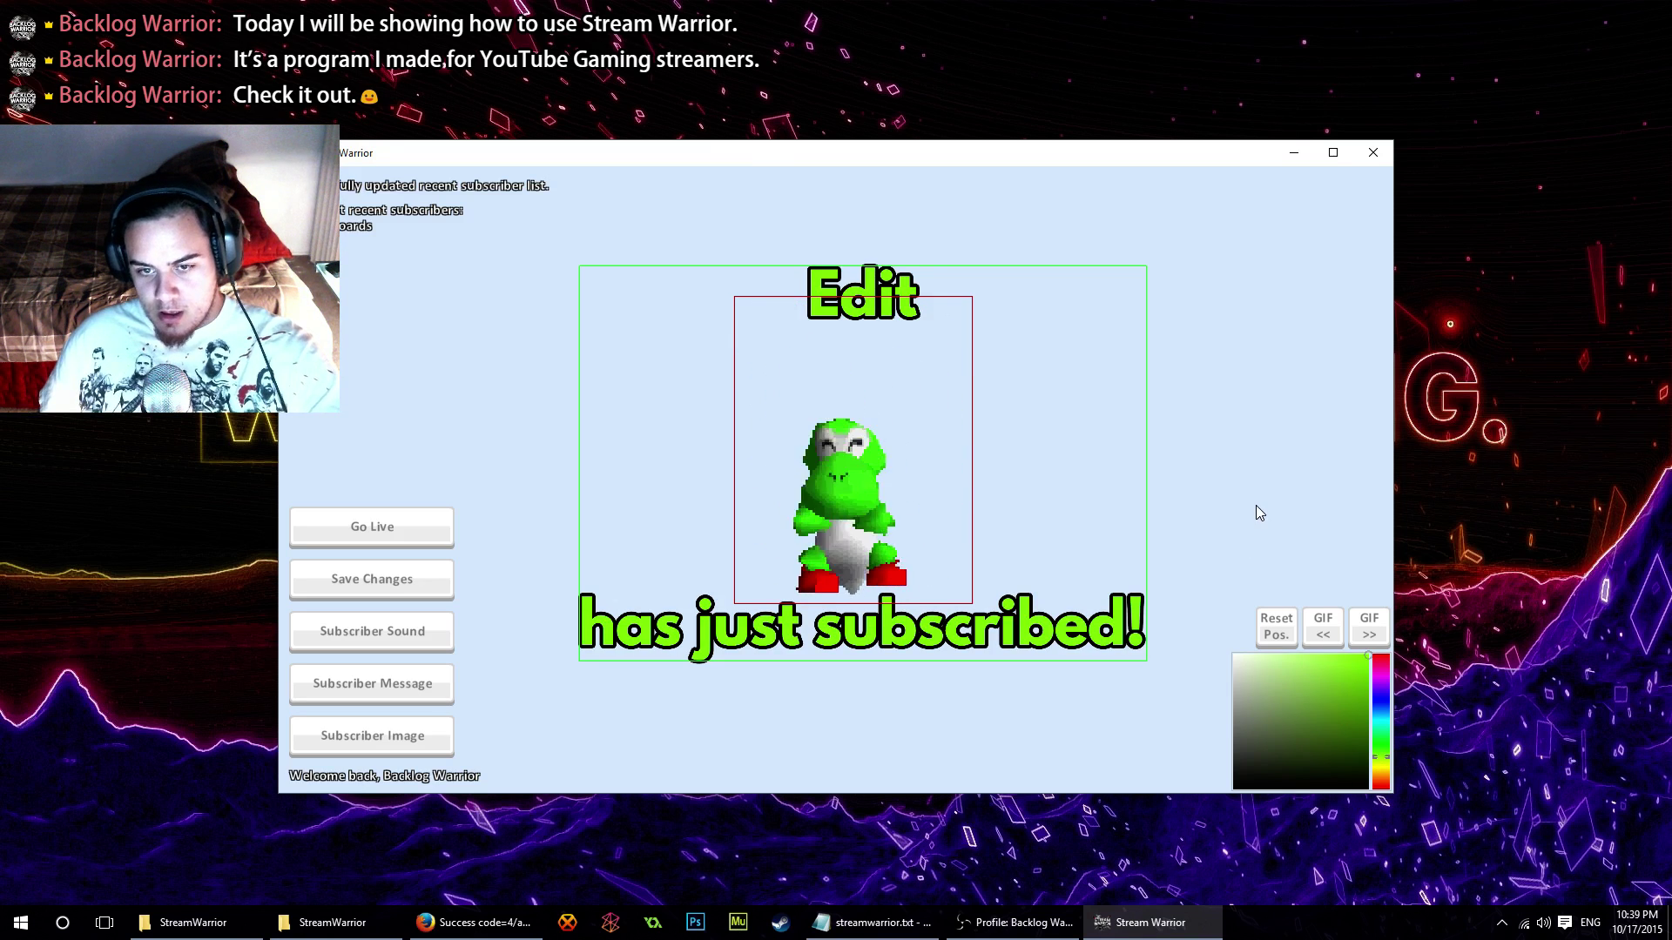
drag(1062, 432, 1058, 477)
click(923, 310)
Move Yoshi lower, switch the GIF, save the layout, and reopen the editor after the test alert
drag(922, 310, 920, 355)
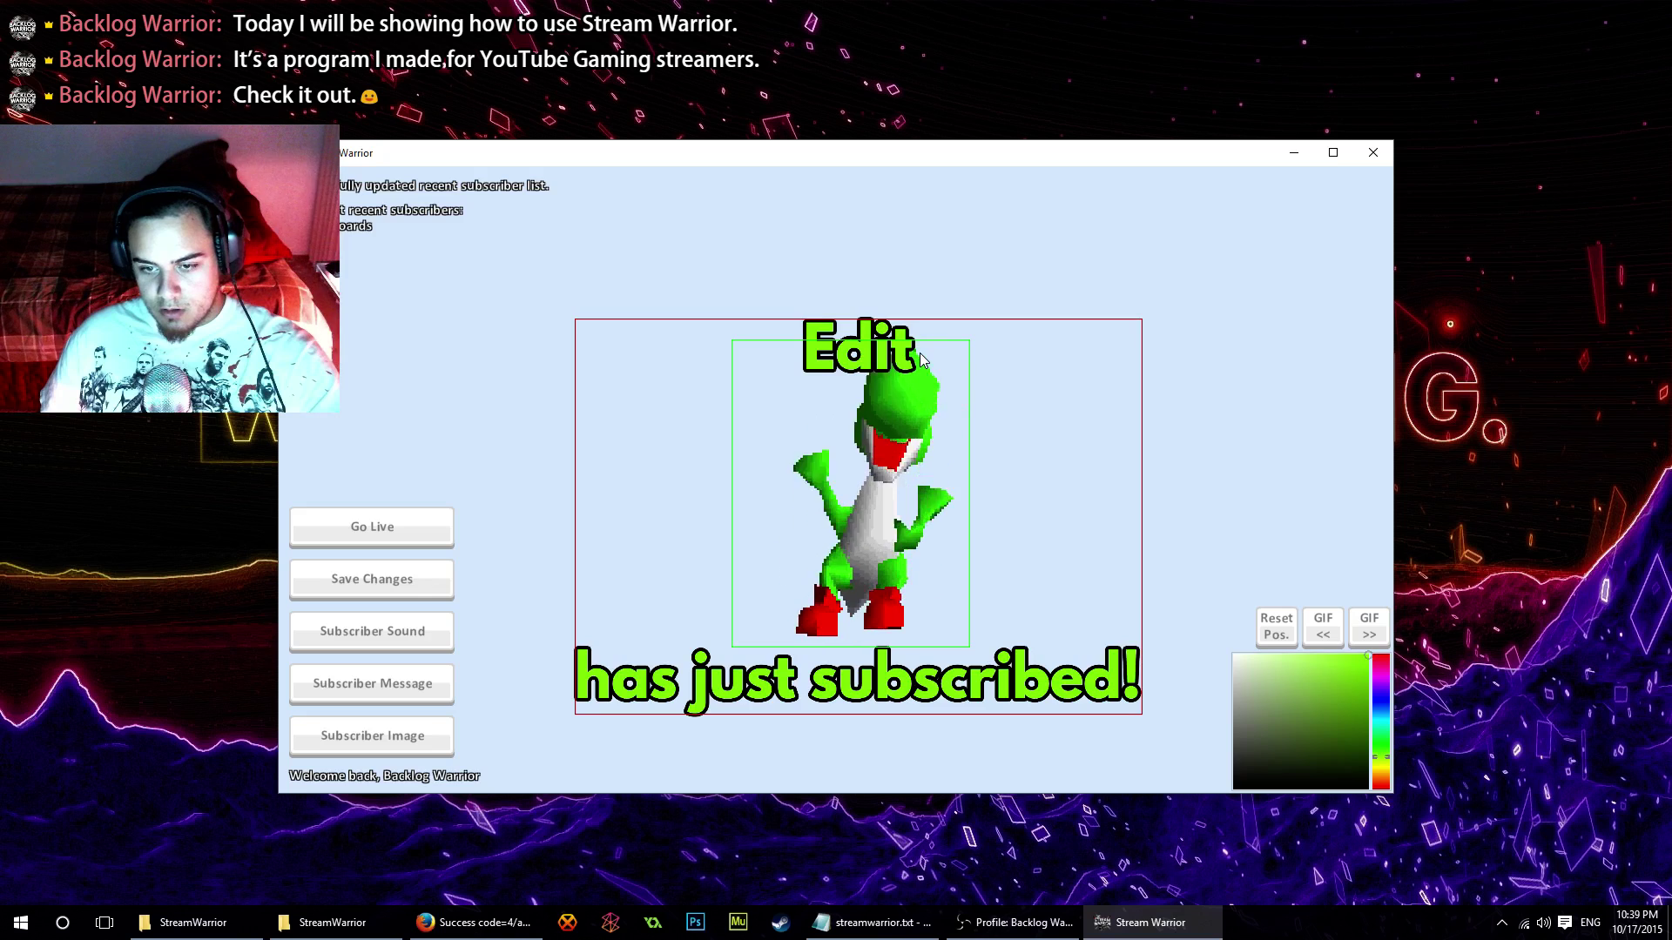
click(1323, 629)
drag(1074, 541, 1087, 532)
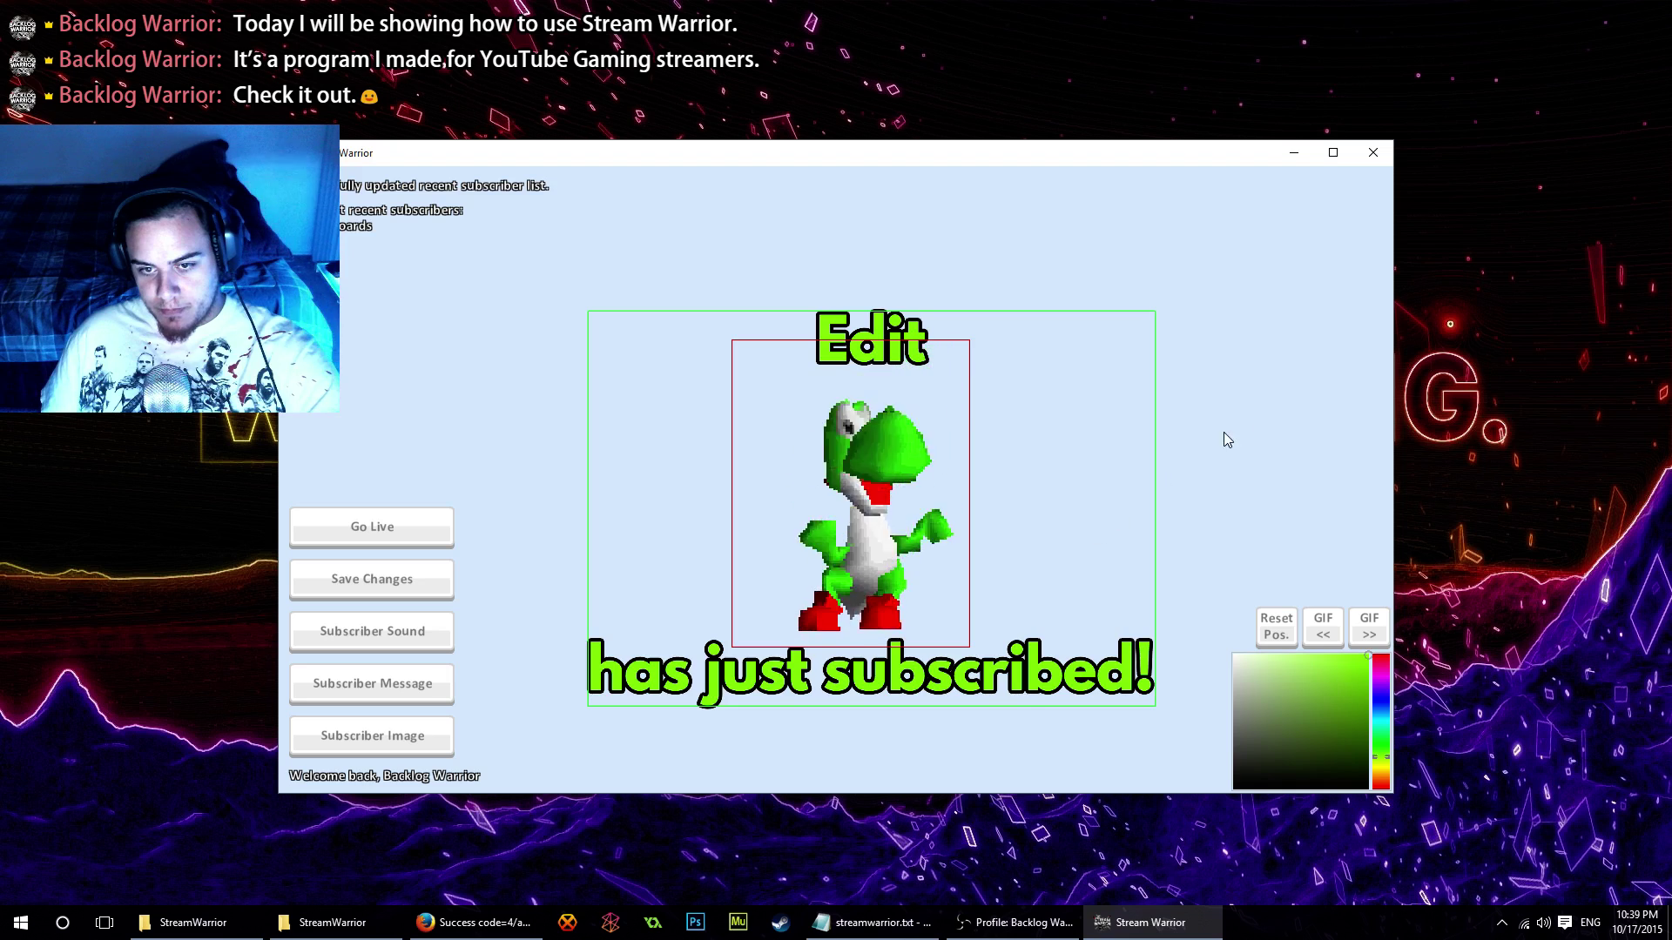
click(386, 586)
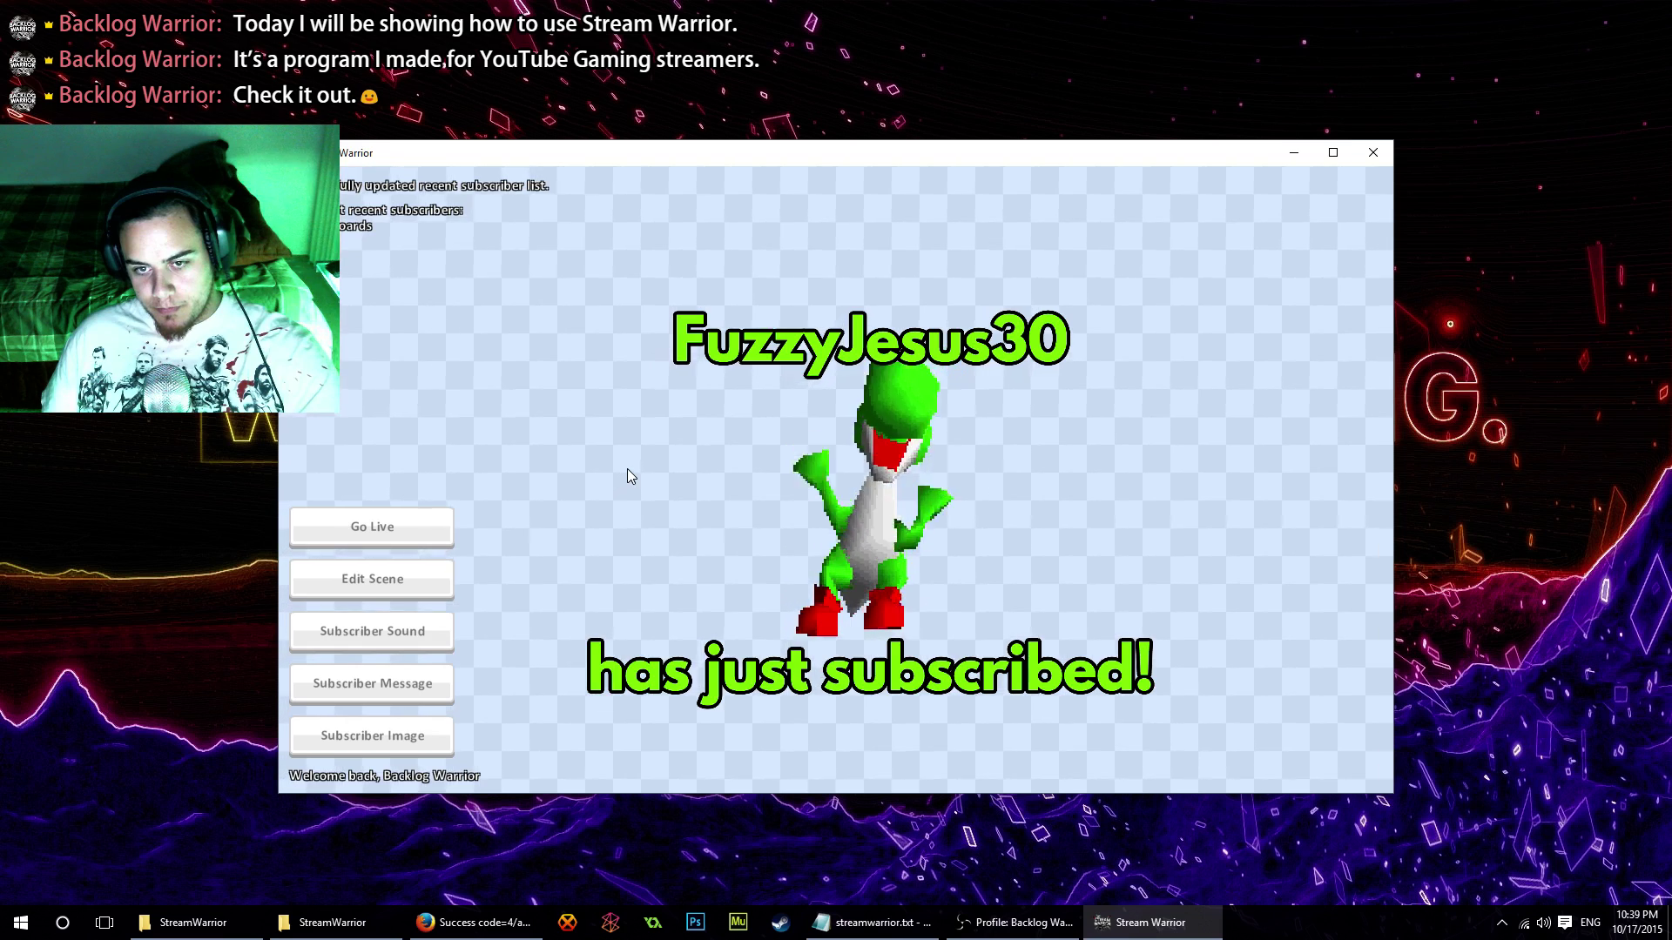
click(435, 582)
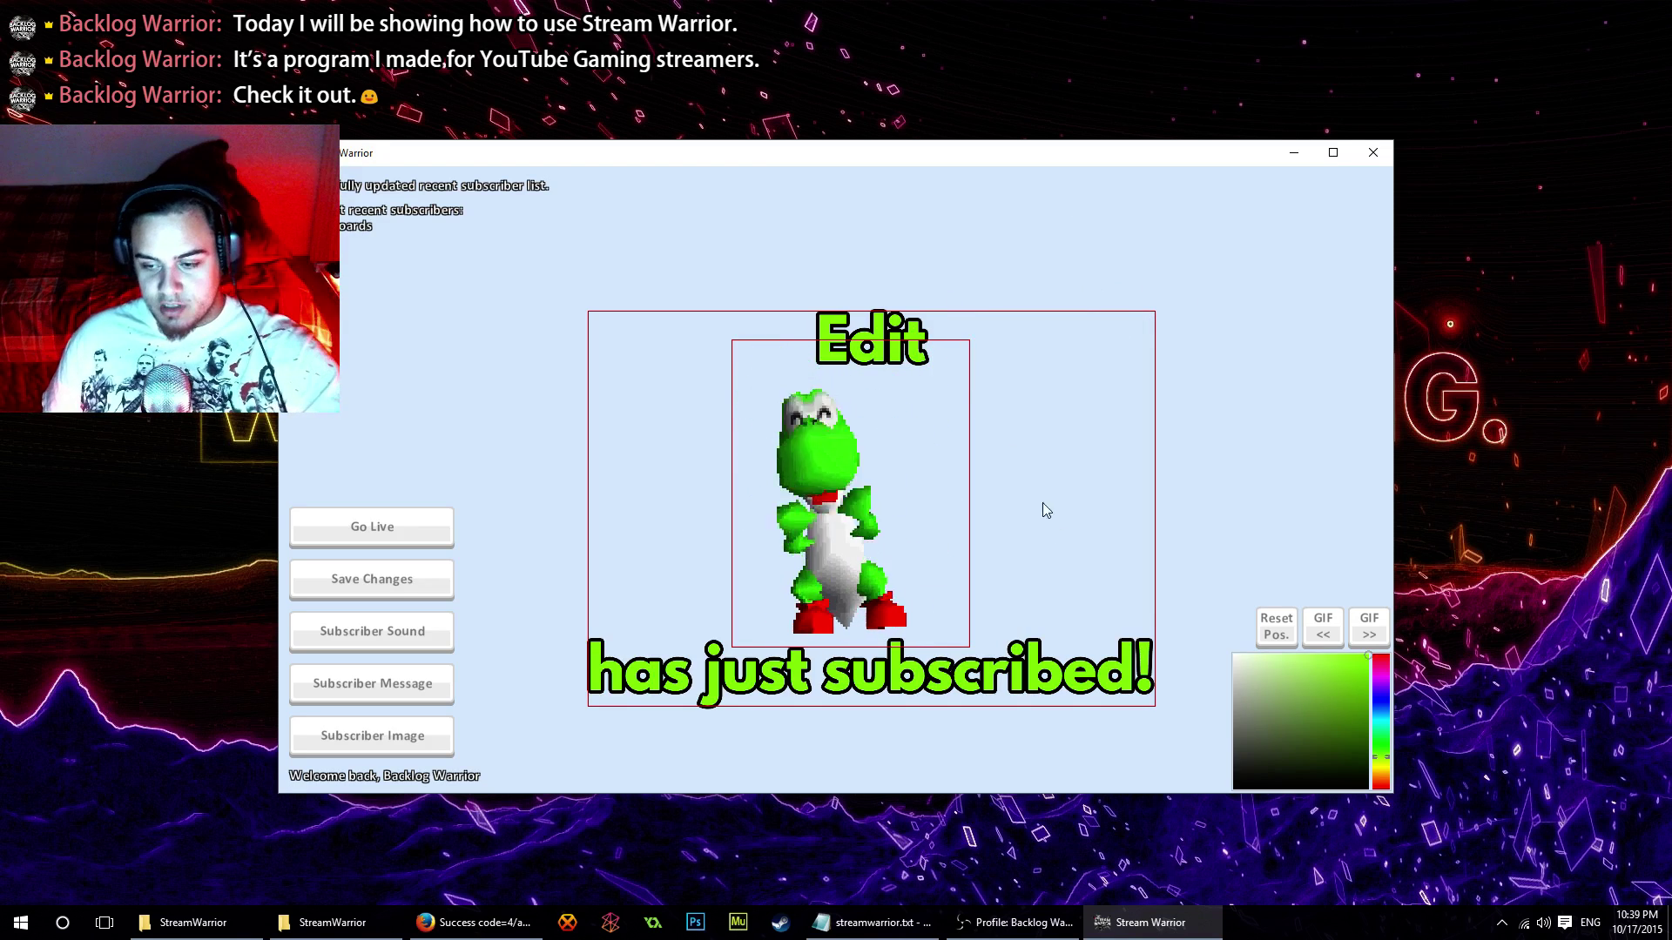
Make the alert background a saturated blue and save the scene changes
drag(1387, 708, 1386, 714)
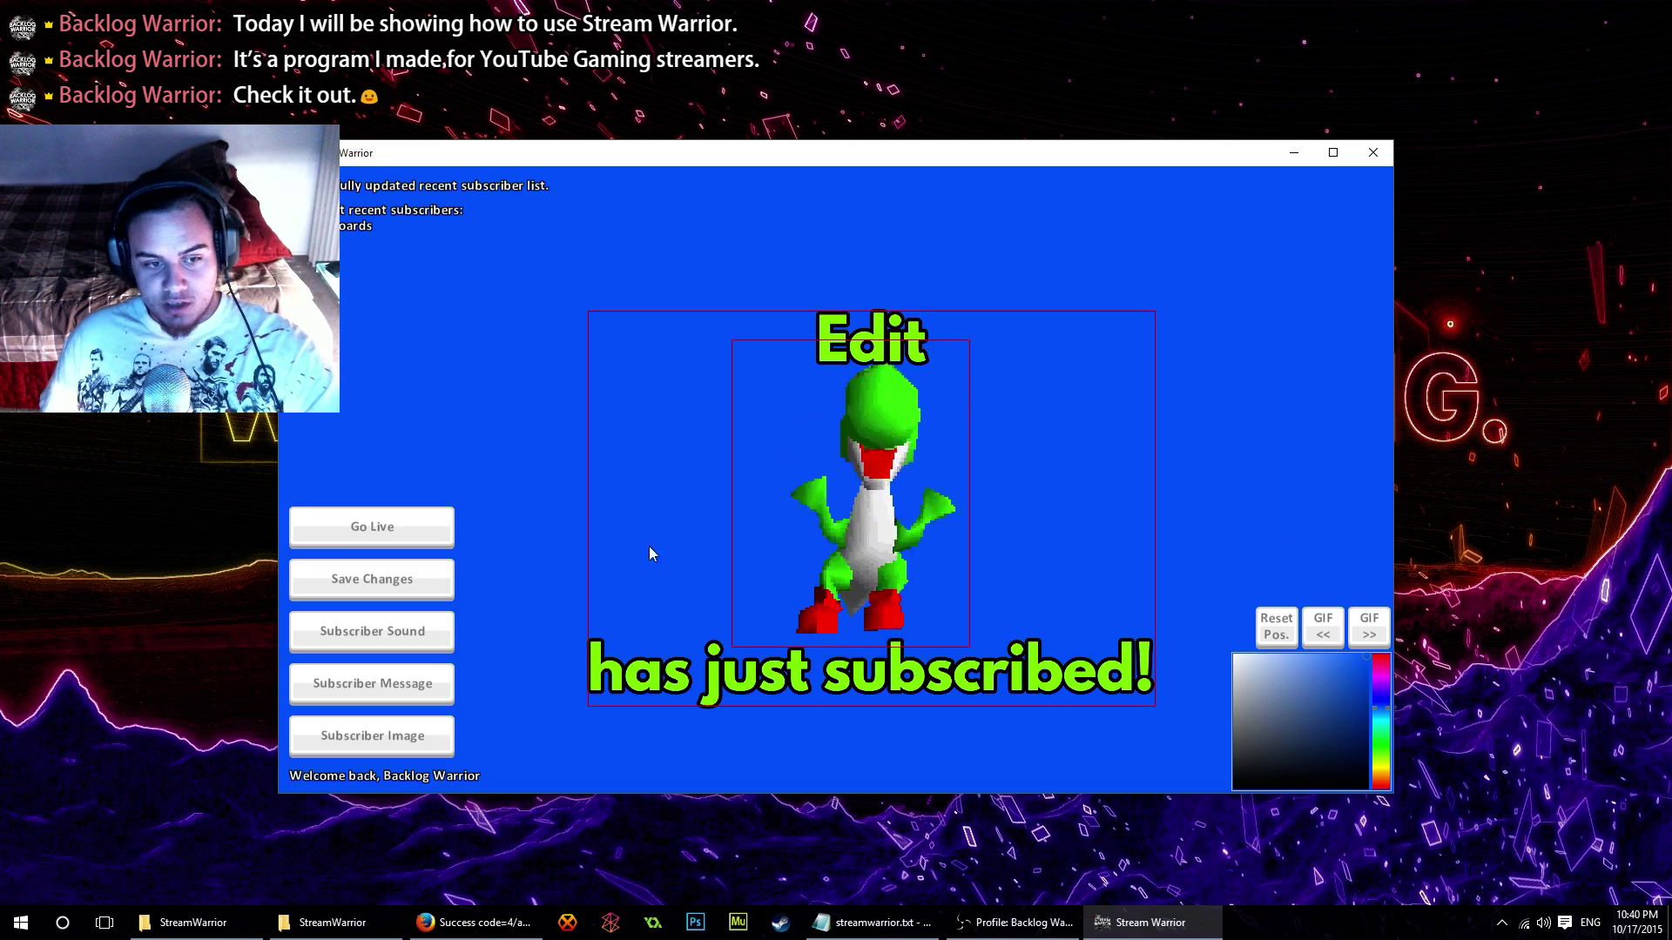
click(413, 582)
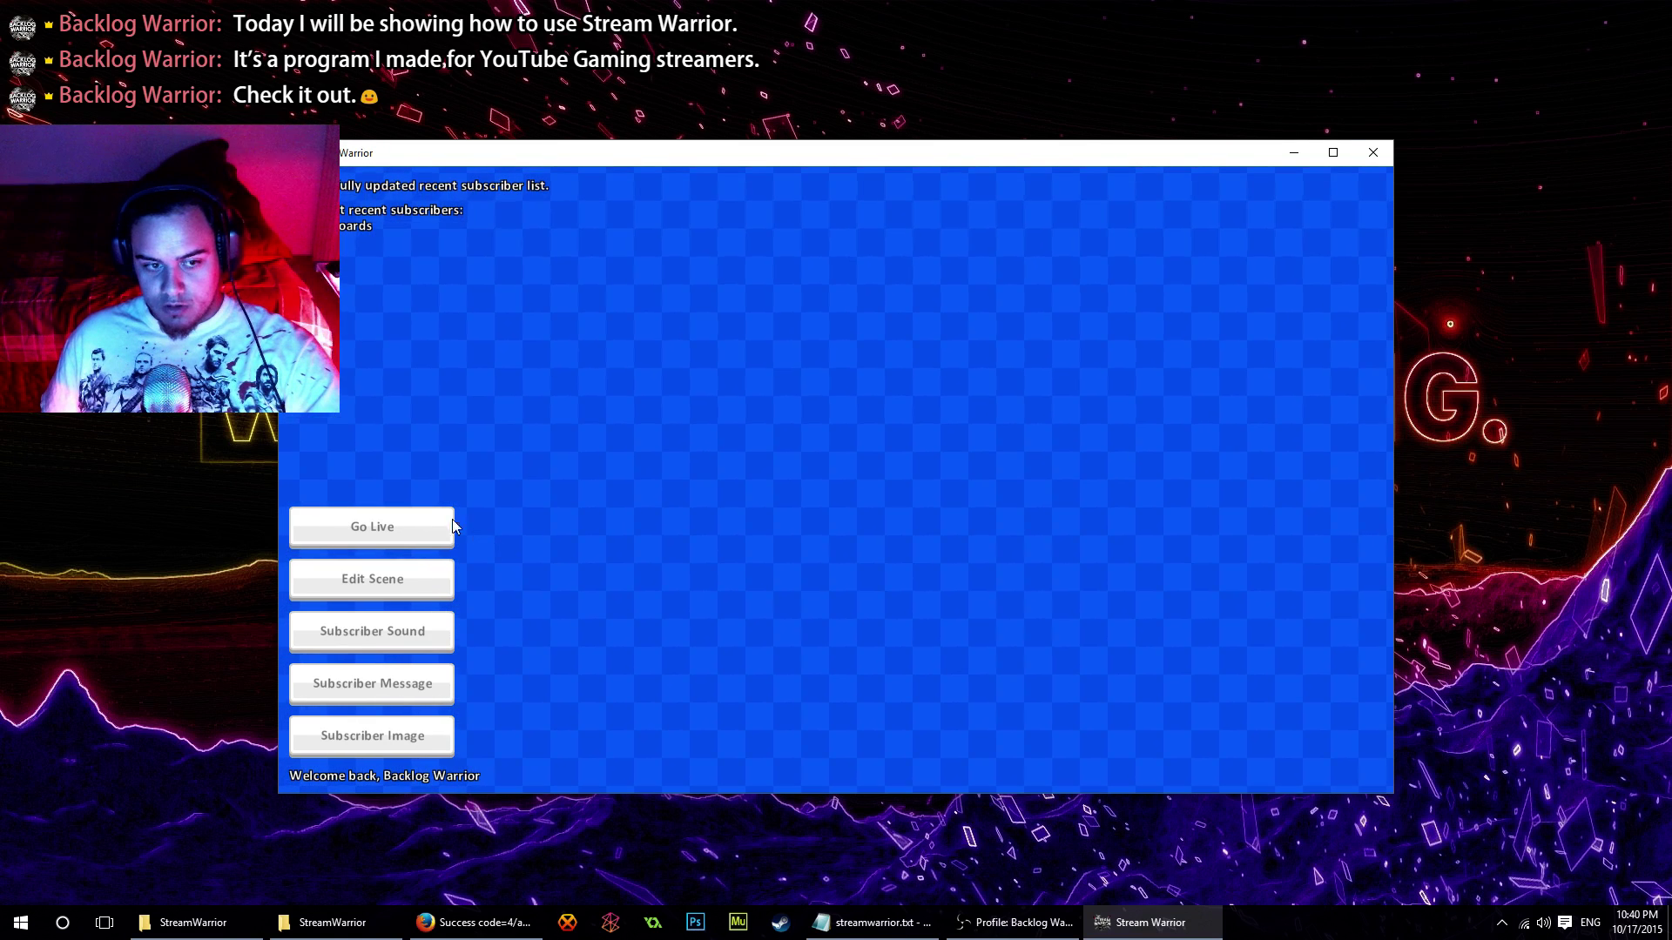
Start live mode, dismiss its notice, and push the alert window mostly off-screen right
click(373, 529)
click(982, 453)
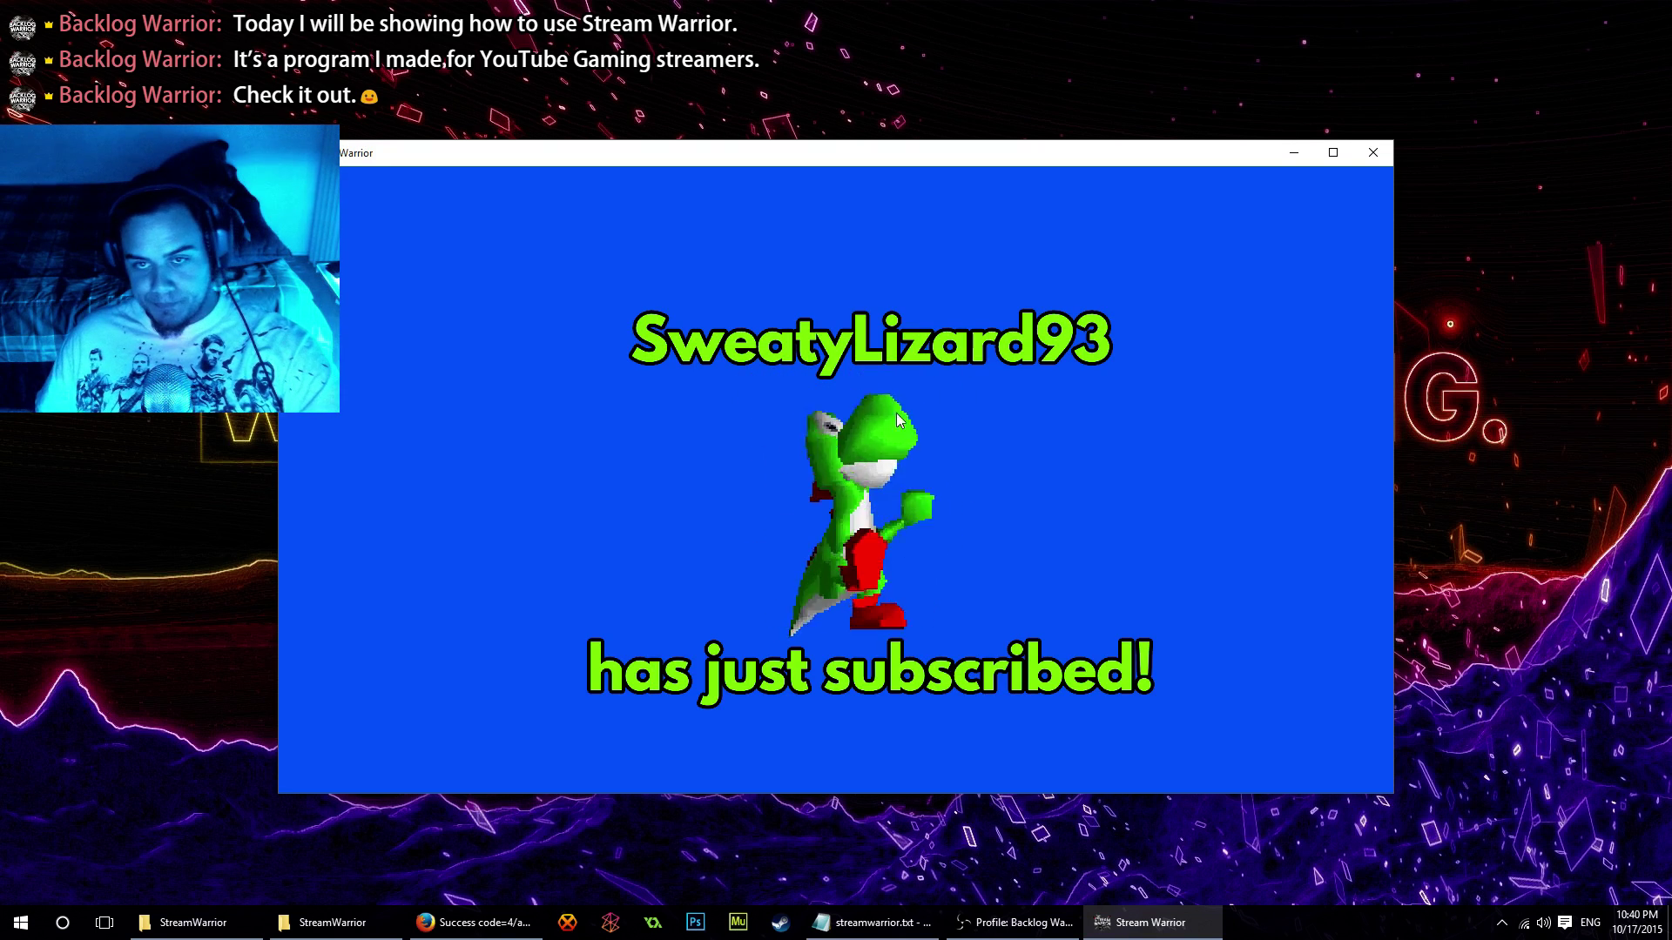
drag(344, 157, 1635, 221)
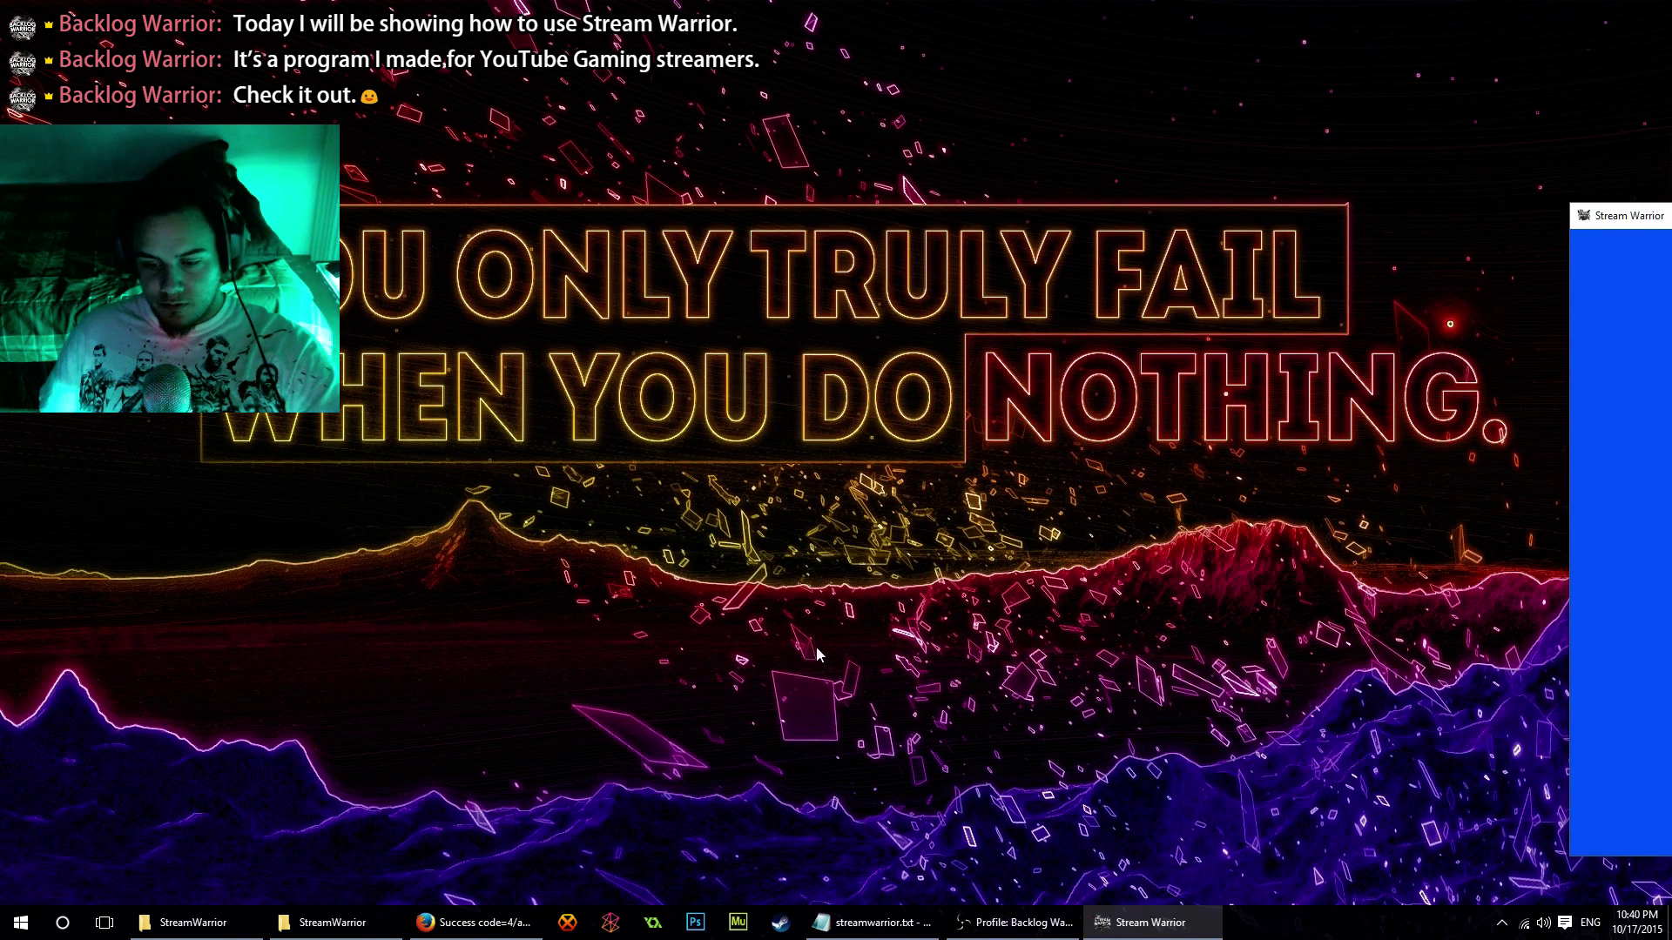
Enlarge and reposition the OBS window, then add a Window Capture source named Stream Warrior
click(1013, 923)
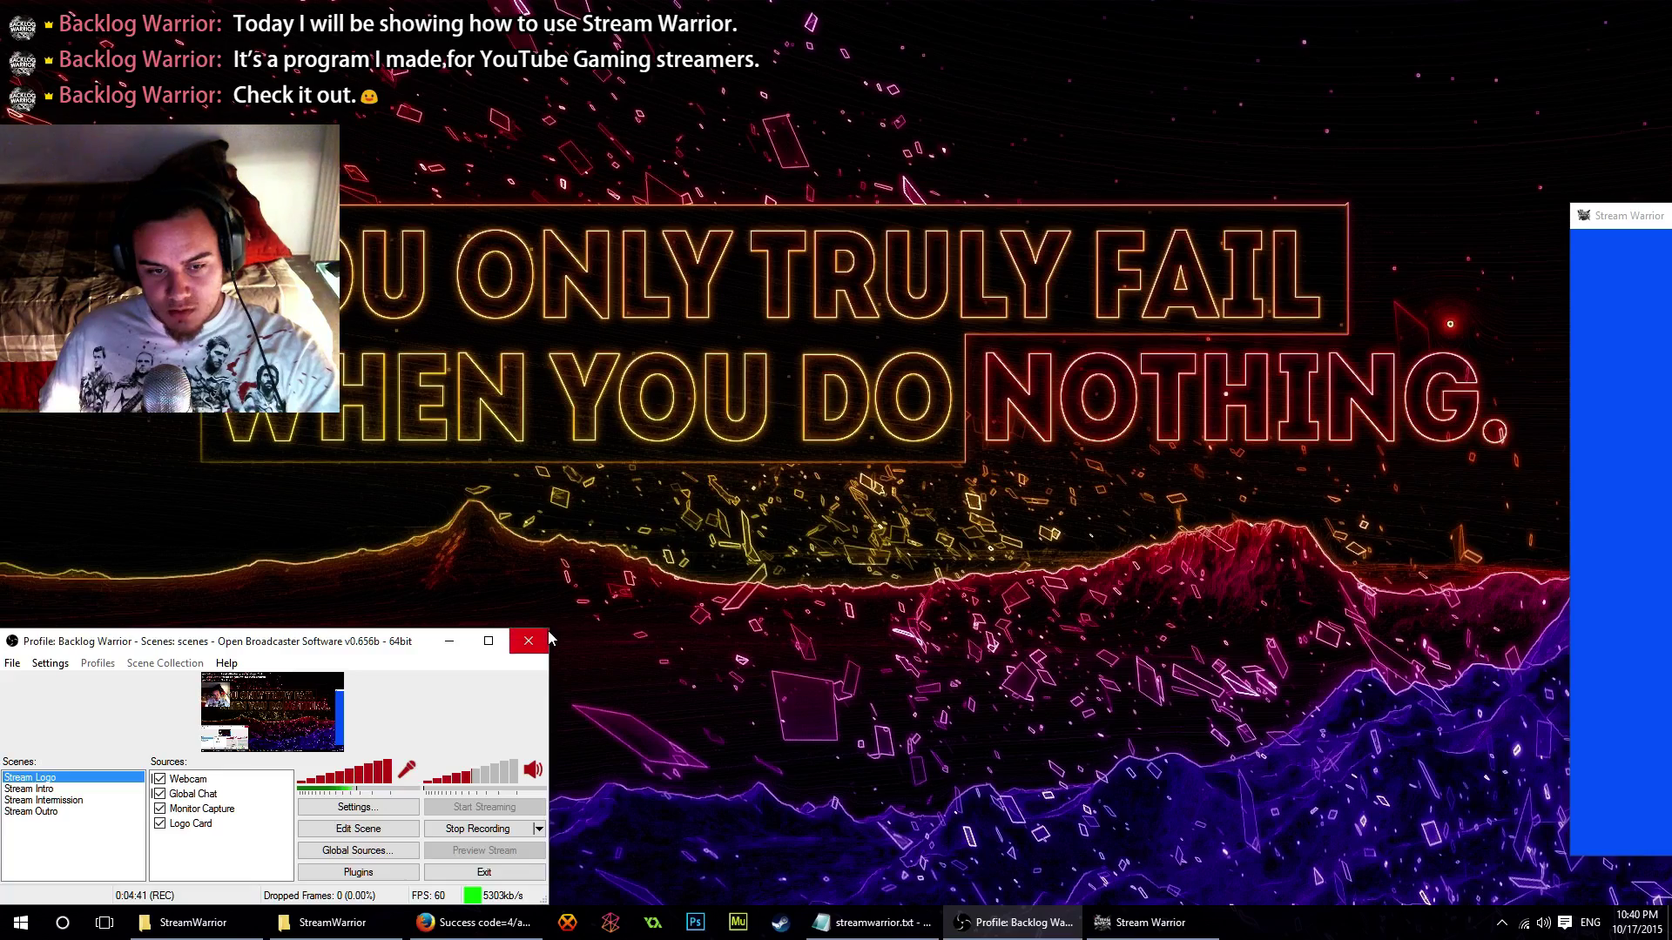
drag(550, 629, 736, 338)
drag(534, 371, 647, 218)
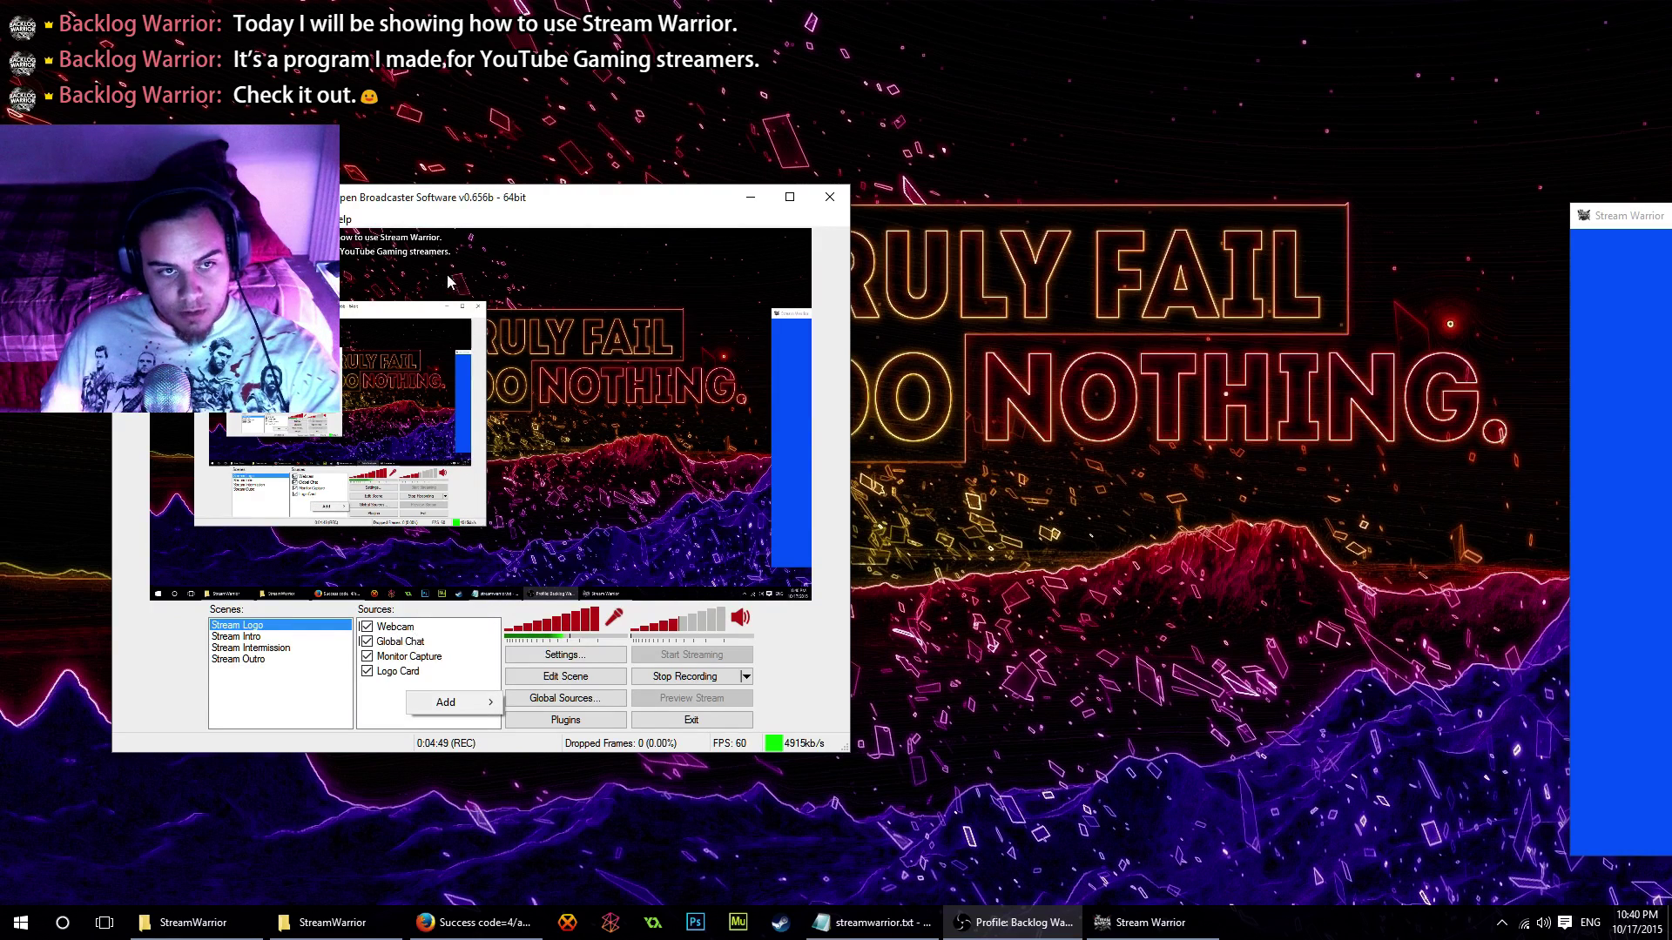
mouse_move(475, 706)
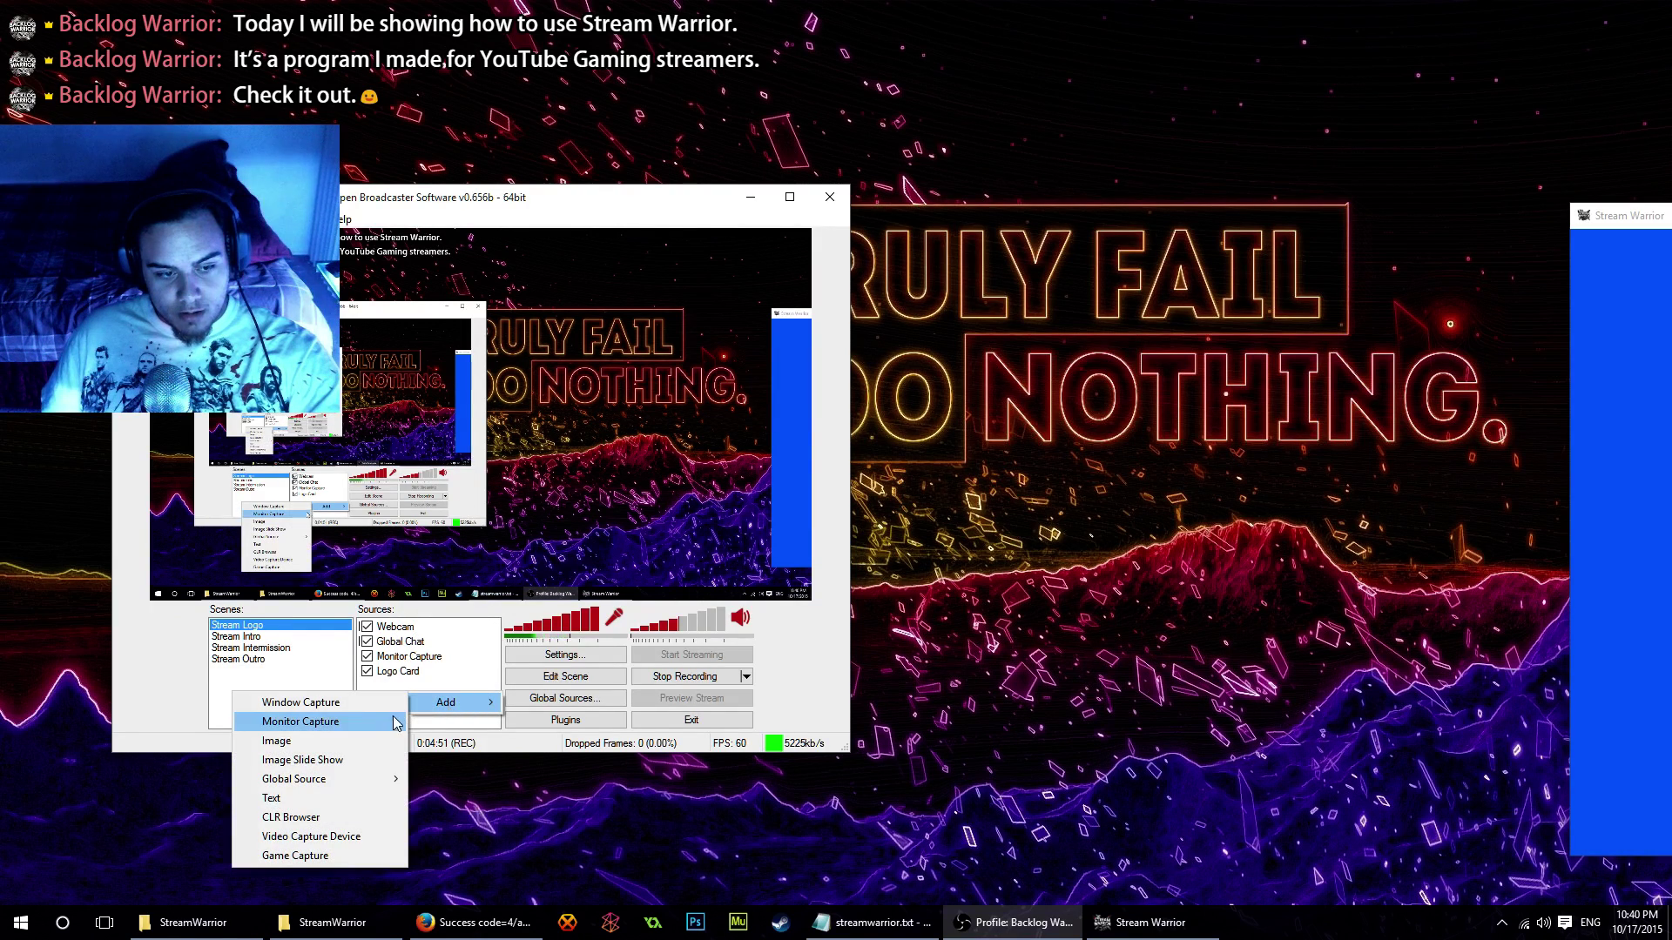
click(370, 703)
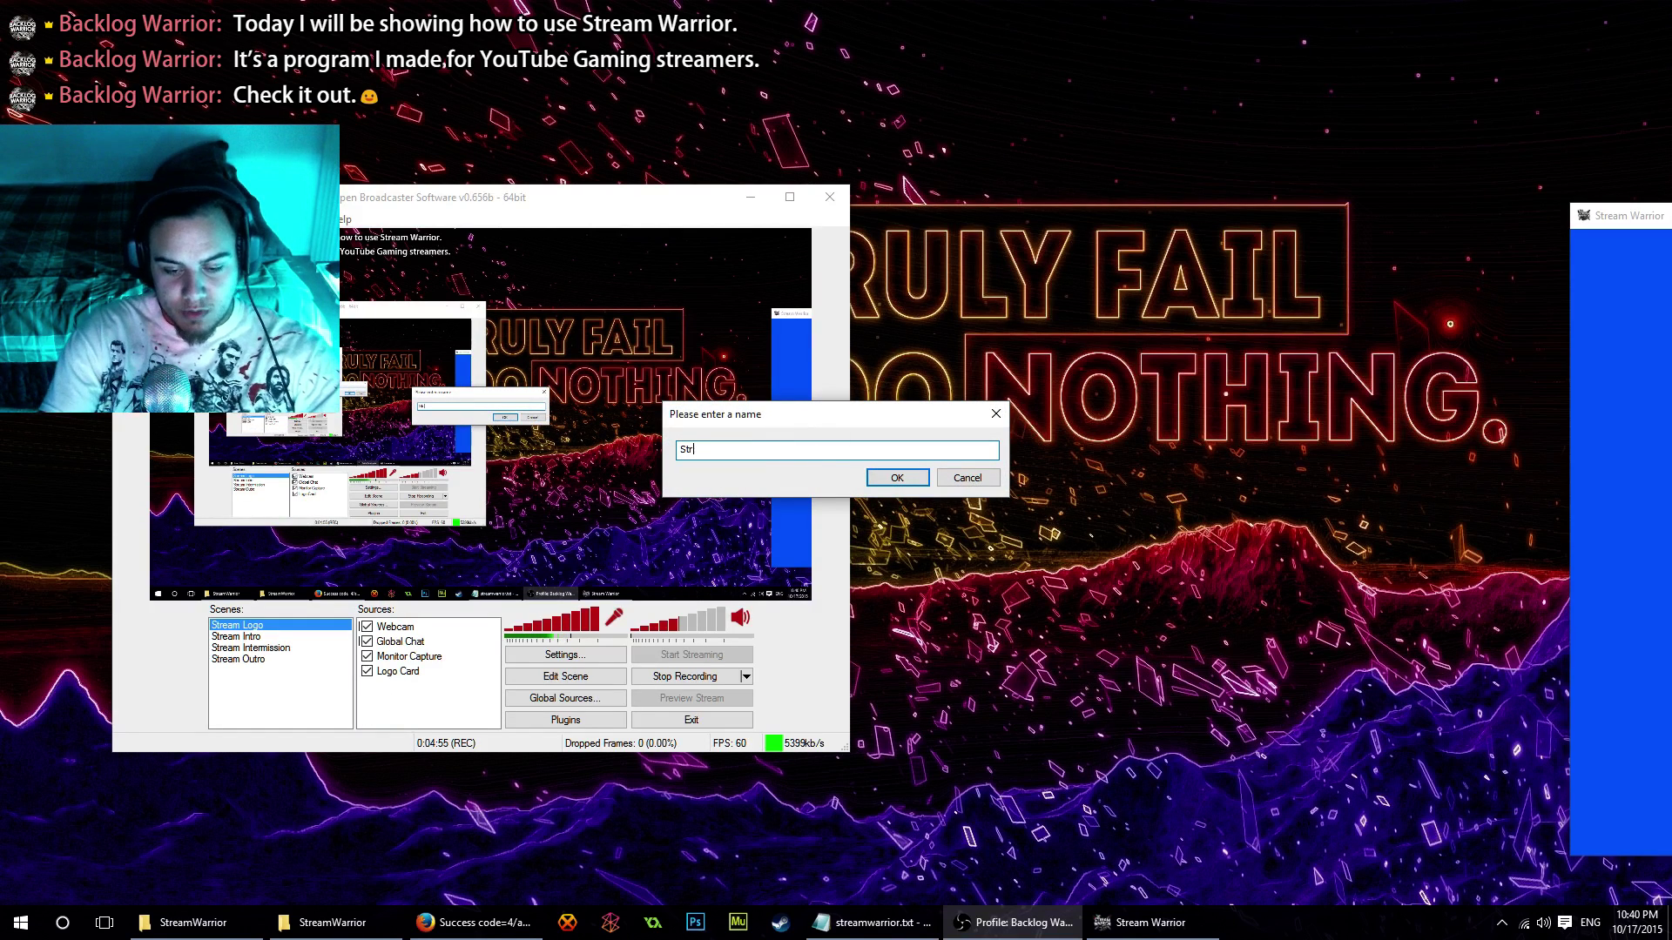
Capture the Stream Warrior window with a blue colour key at similarity 30
click(878, 478)
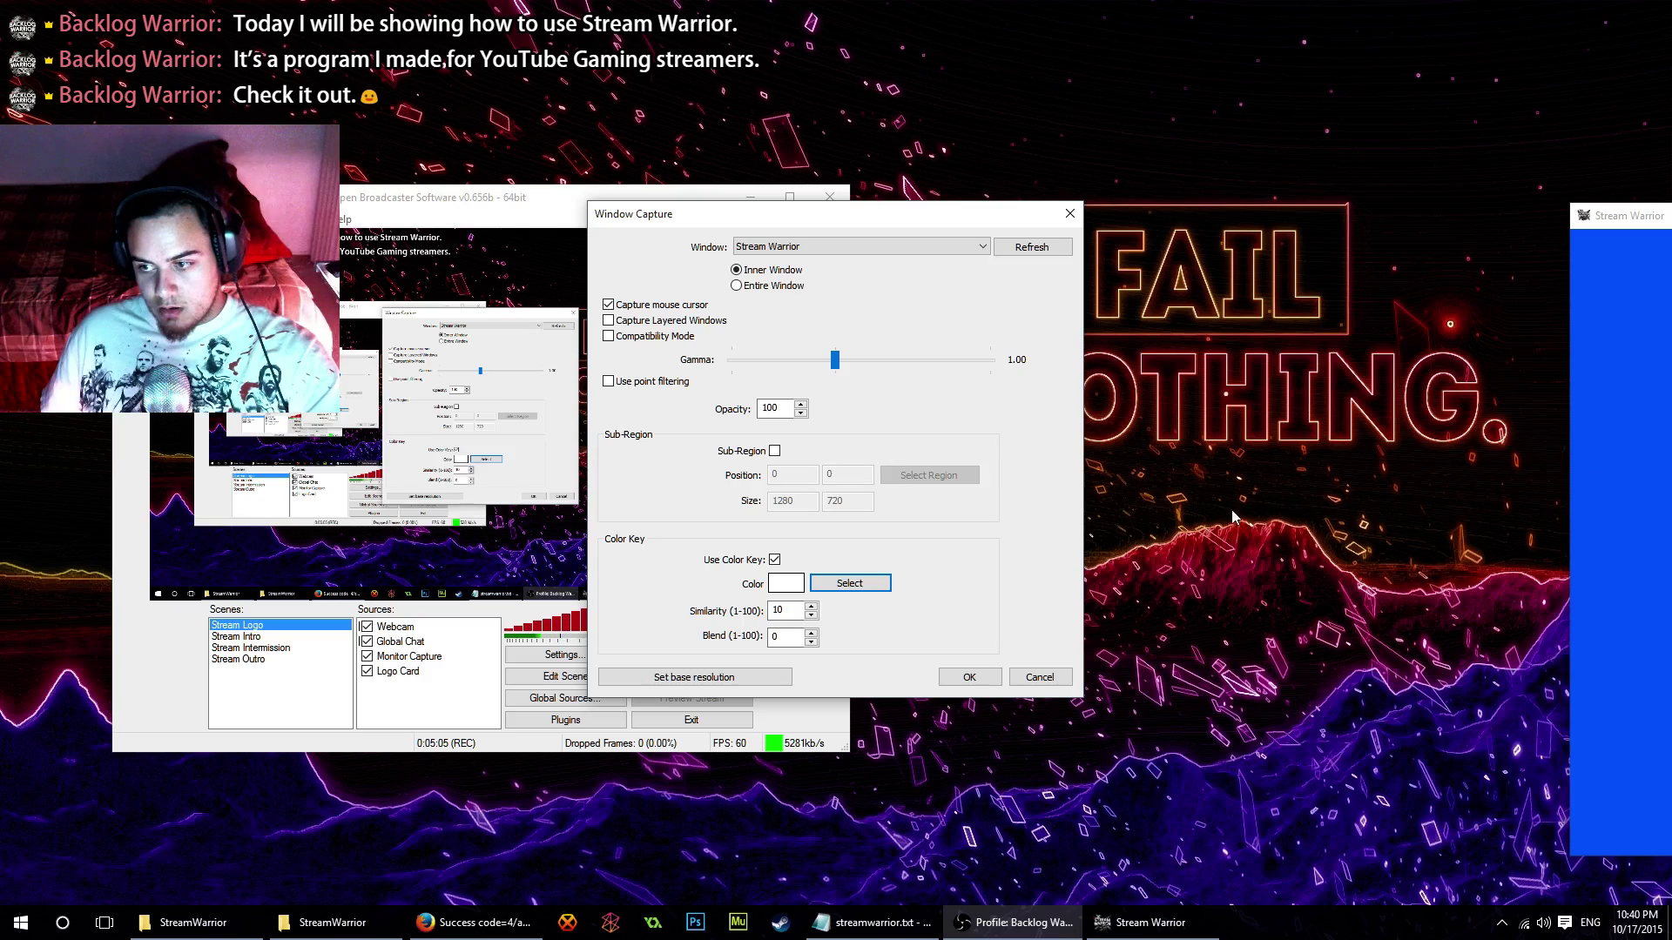
click(1645, 436)
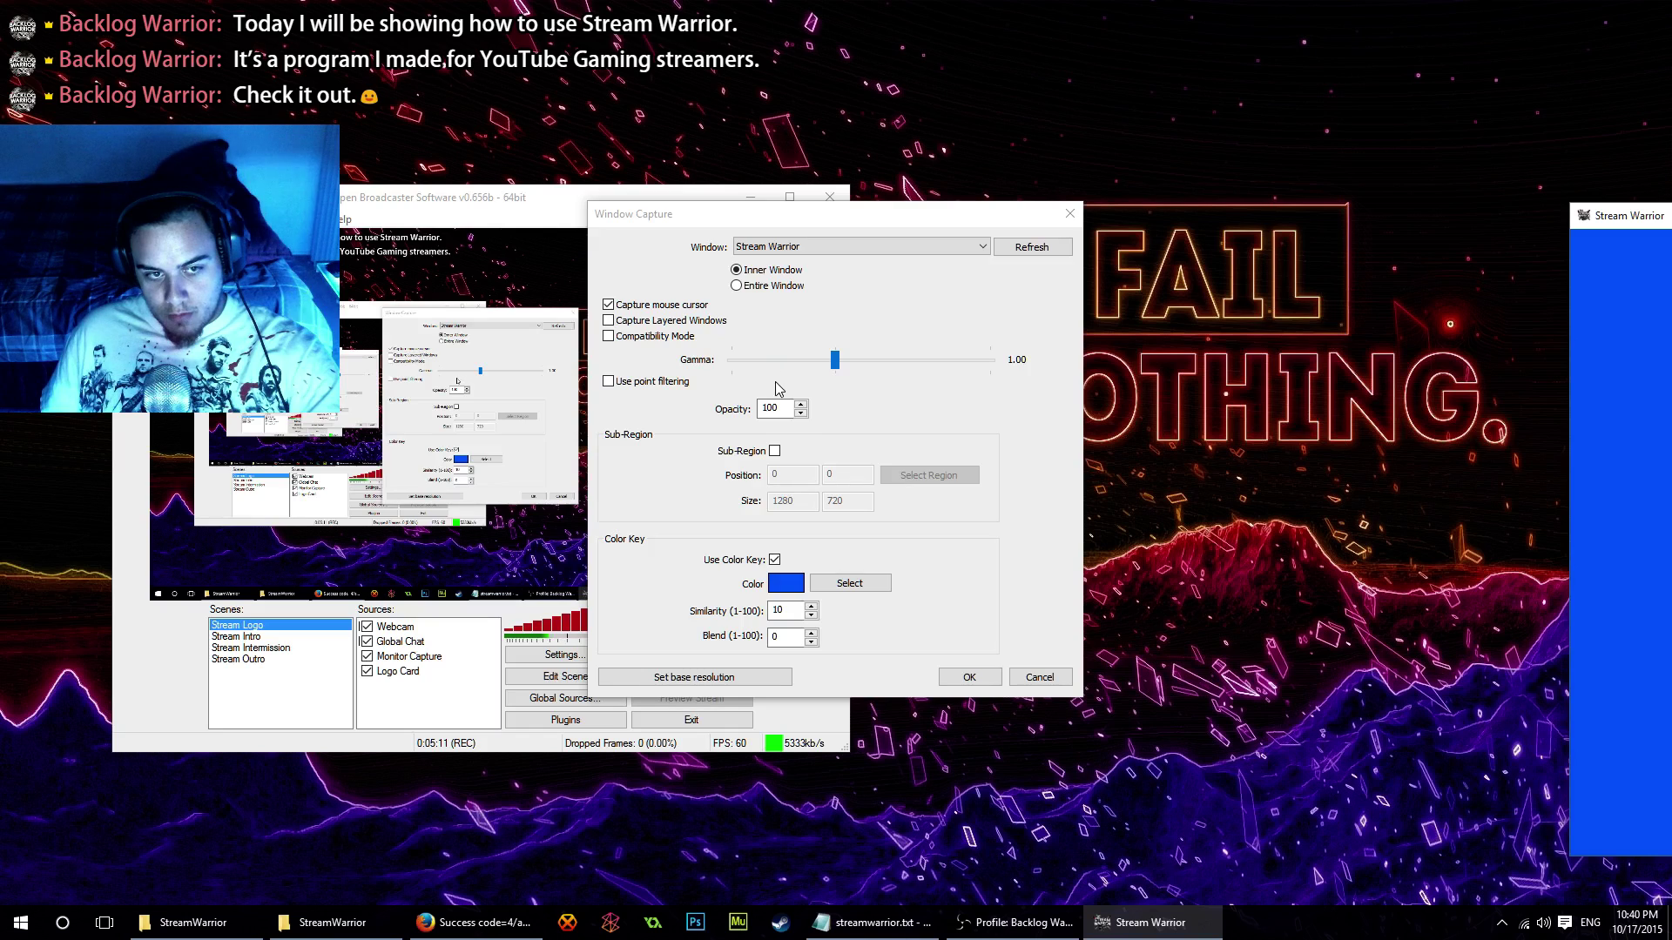
drag(795, 611, 754, 614)
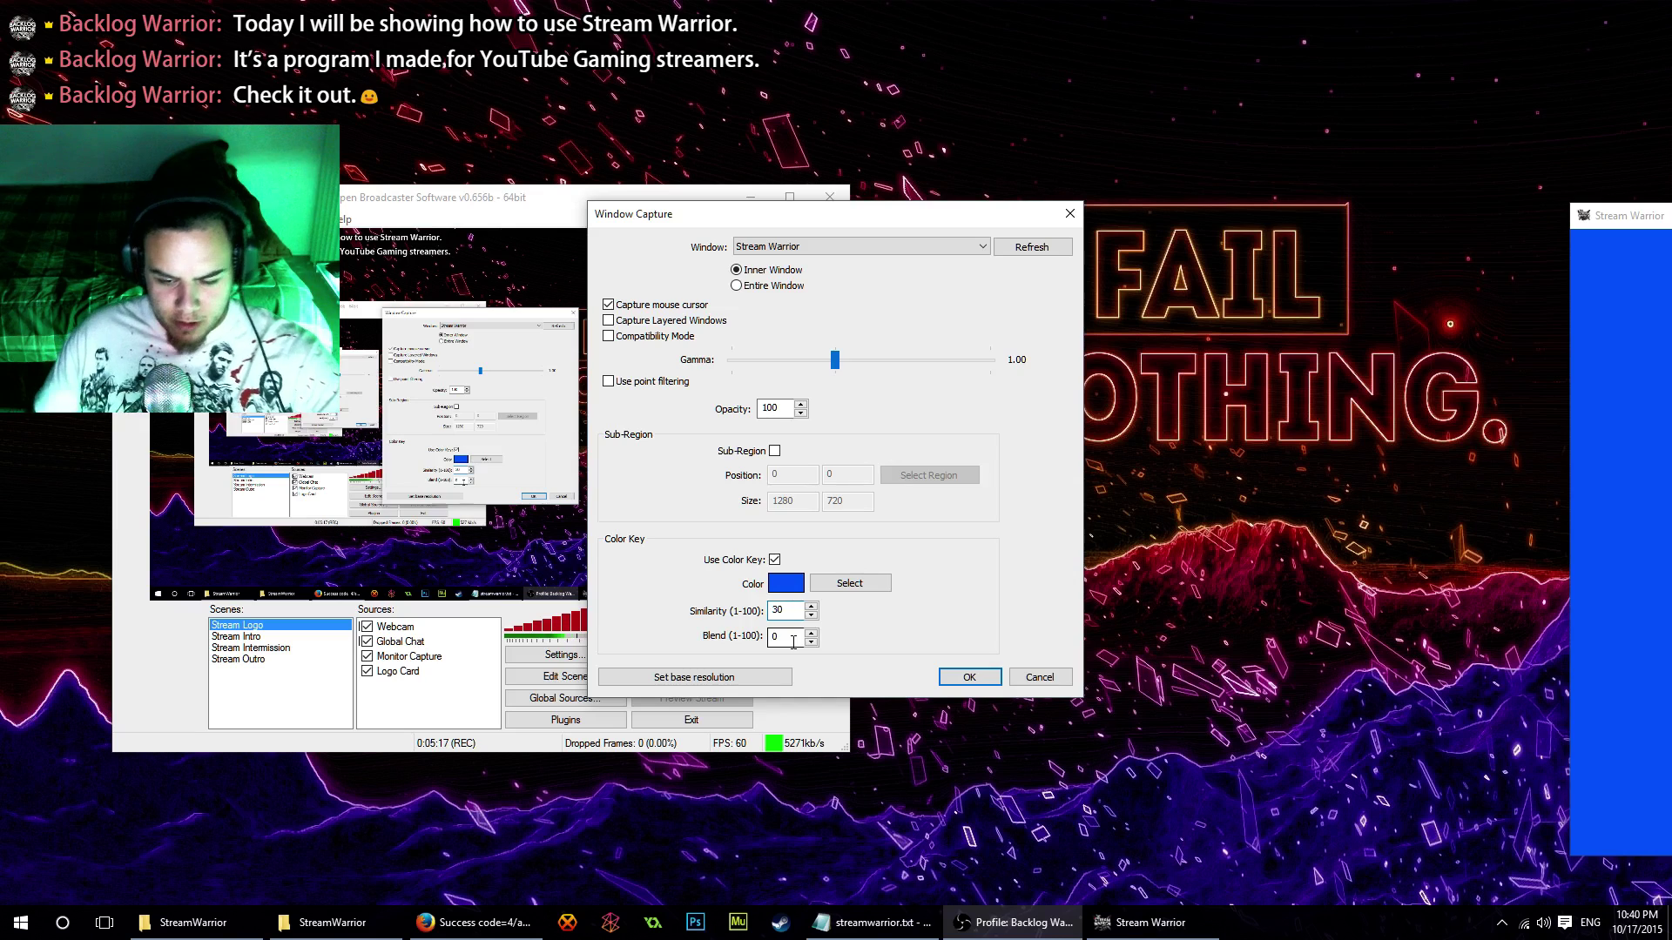
click(957, 678)
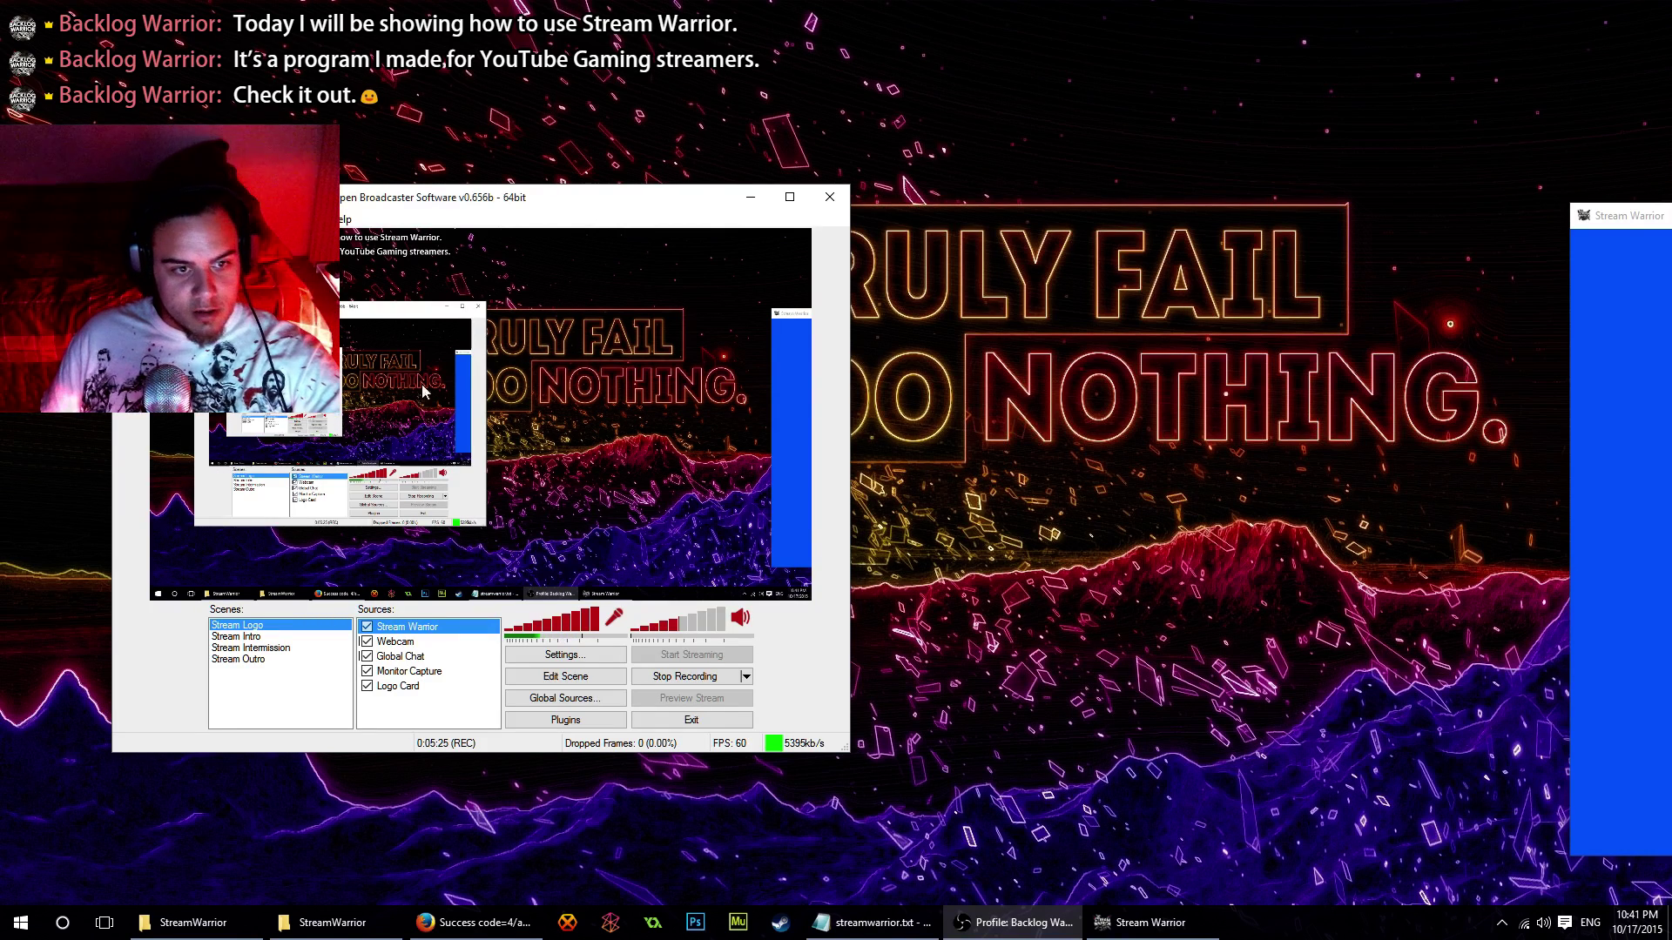
Fire a test subscriber alert and shift the Stream Warrior capture right and down in the scene
click(1606, 372)
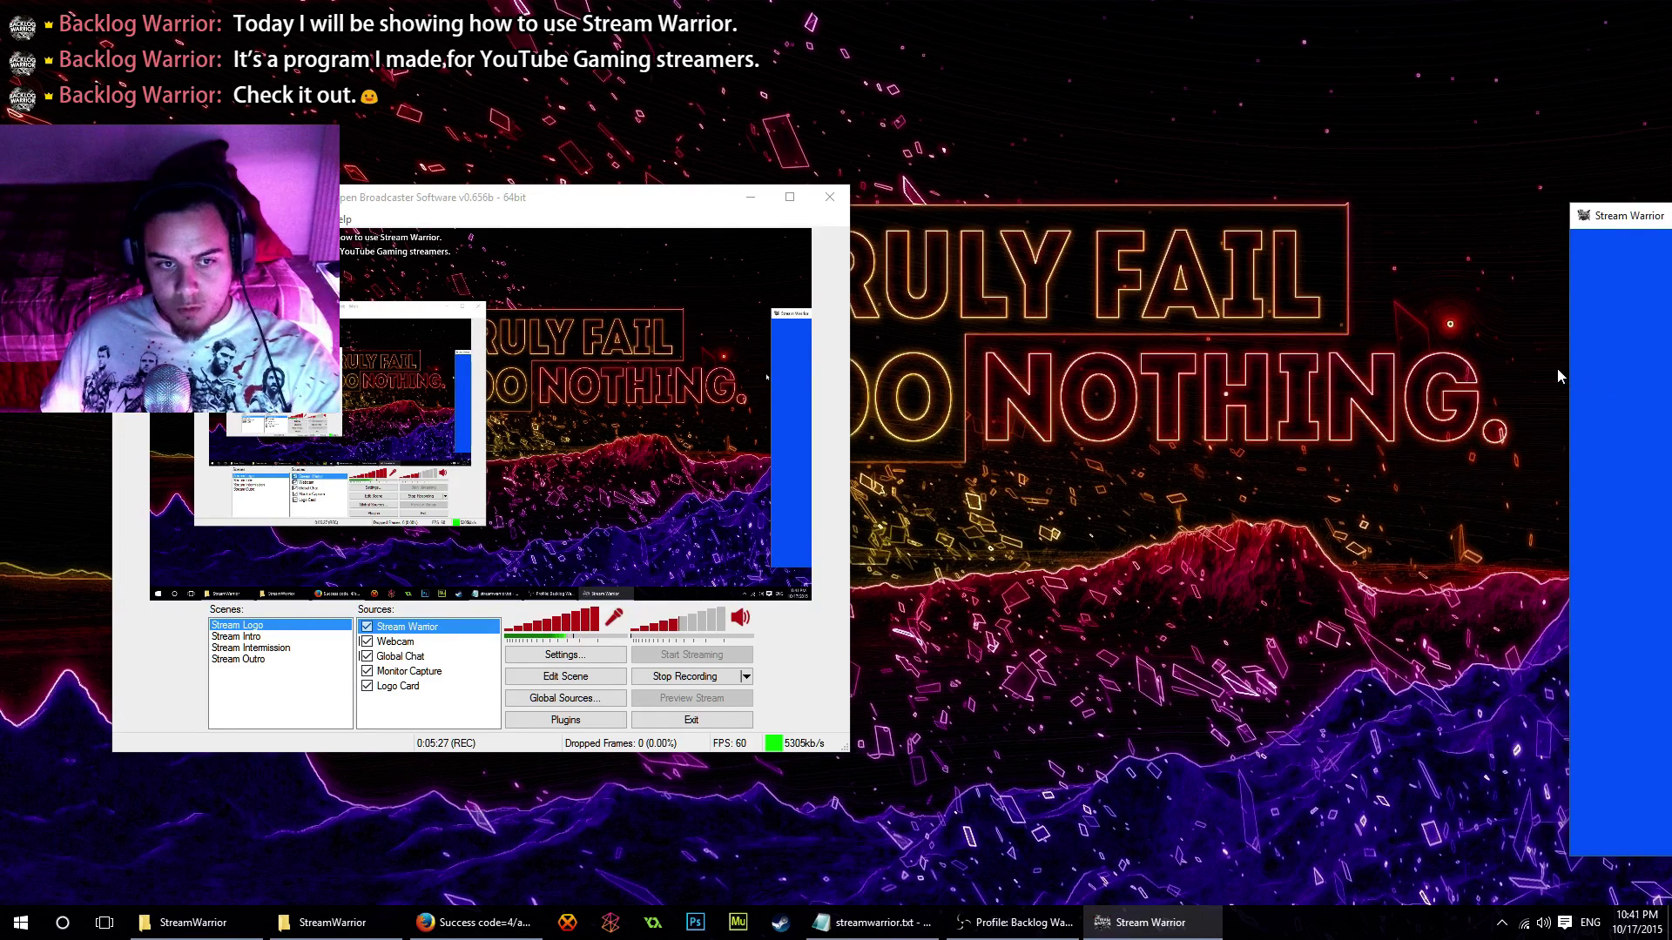
click(1614, 366)
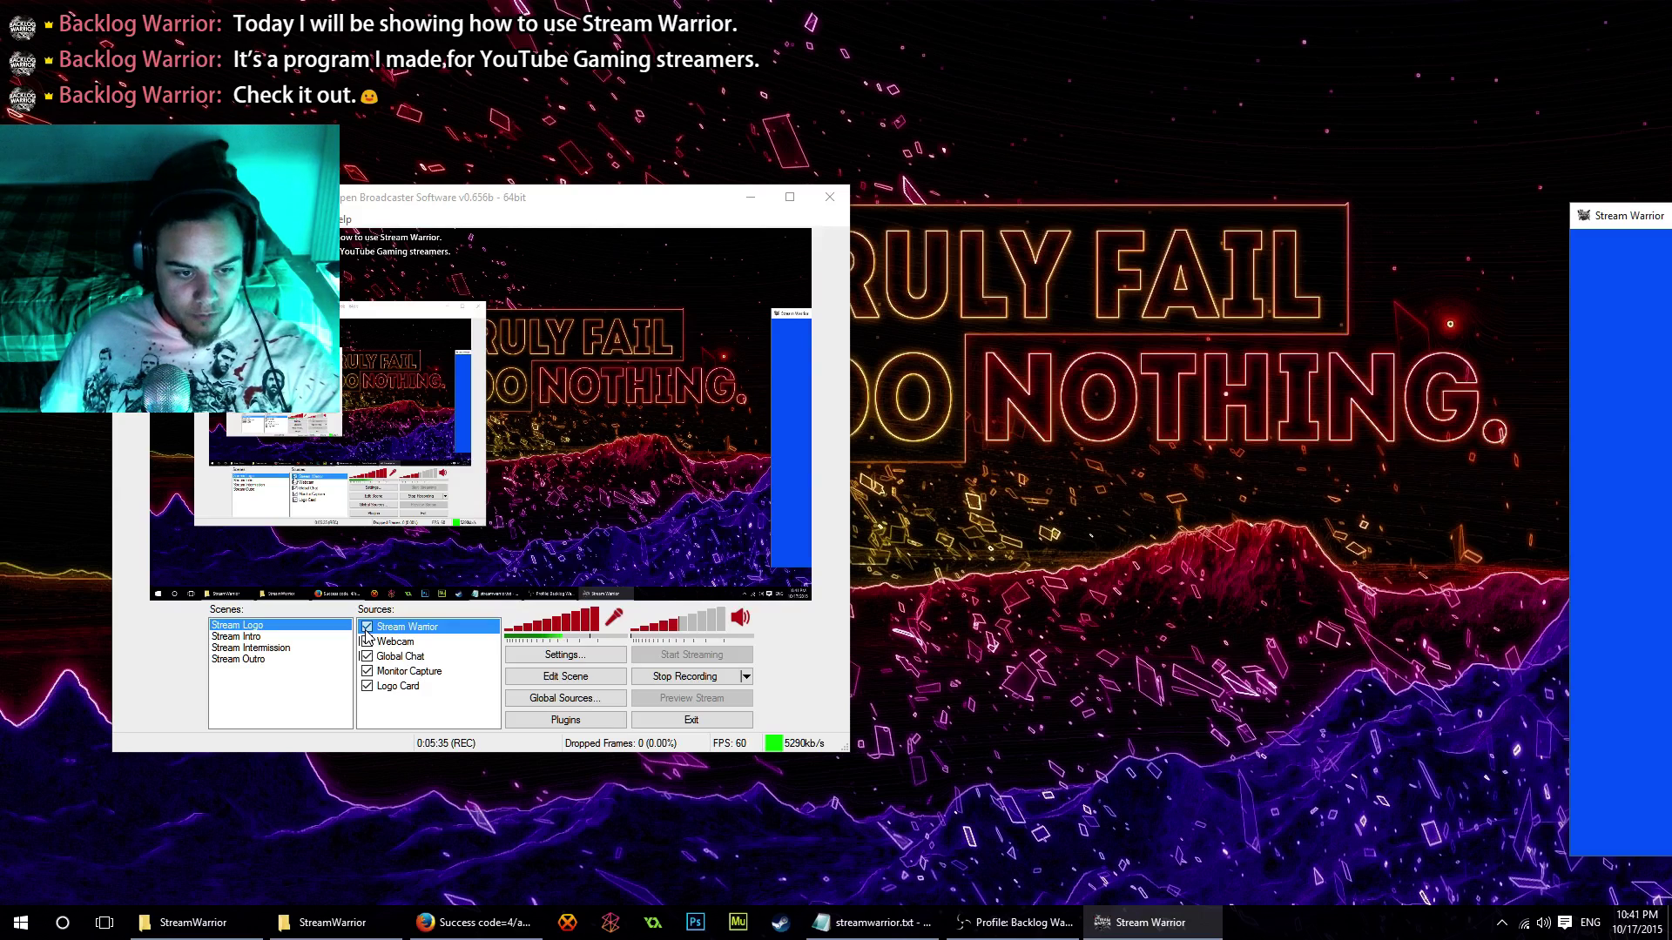
click(551, 677)
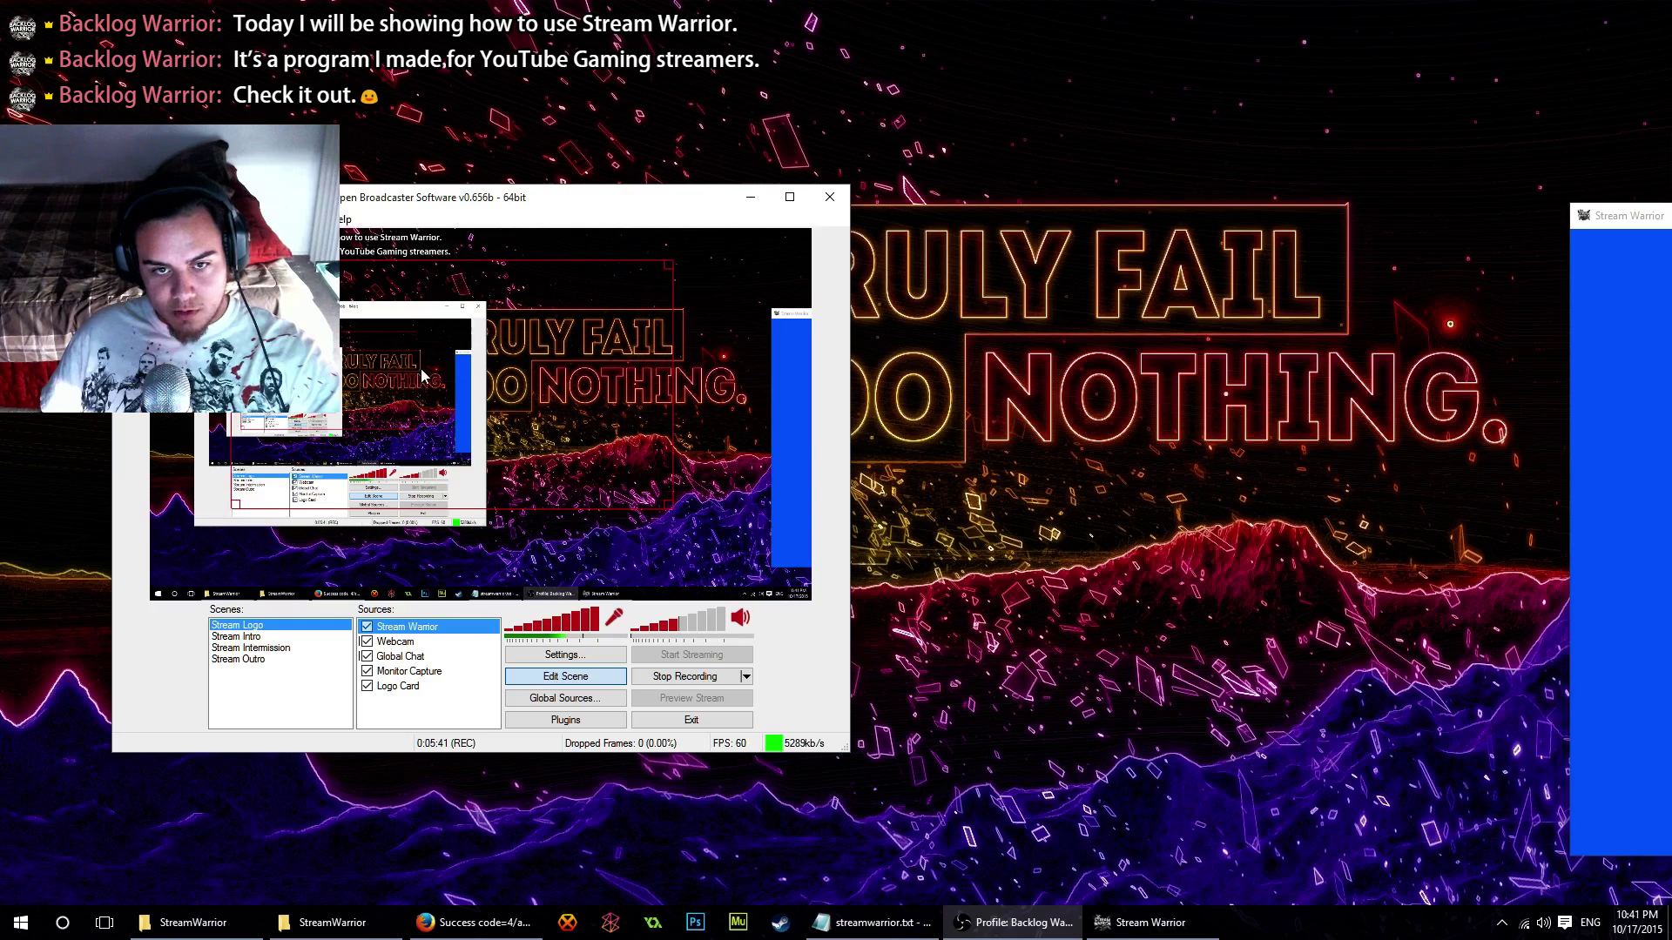
drag(490, 375, 520, 386)
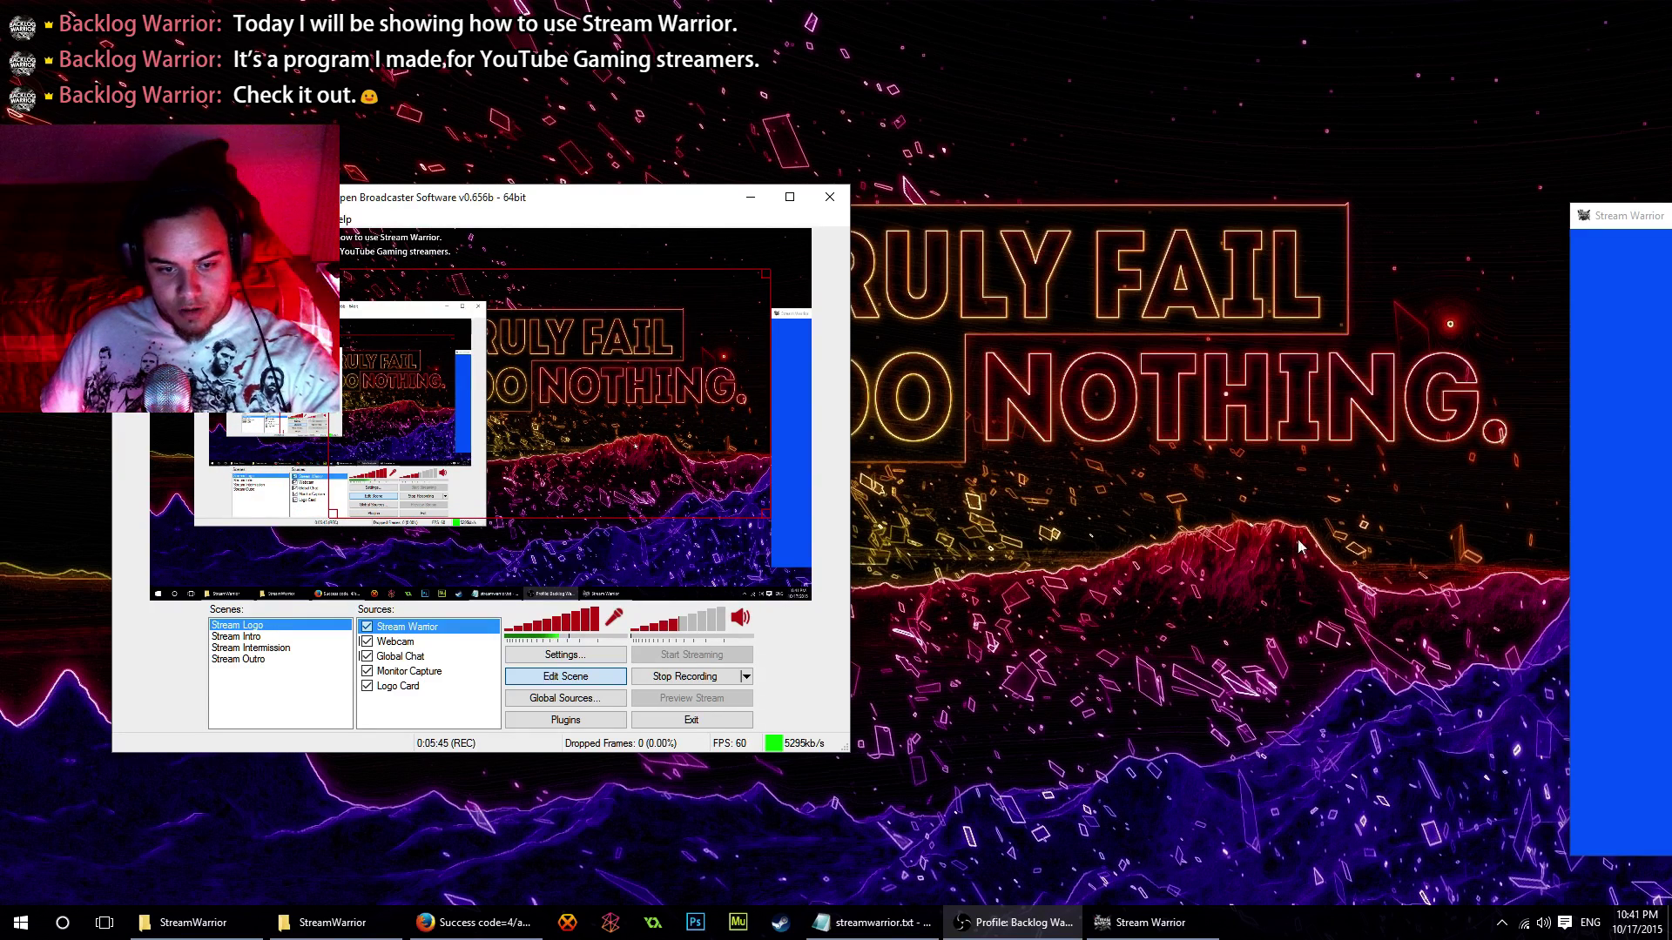
Fire two more test alerts, finish scene editing, and move the OBS window to the lower left
click(1612, 468)
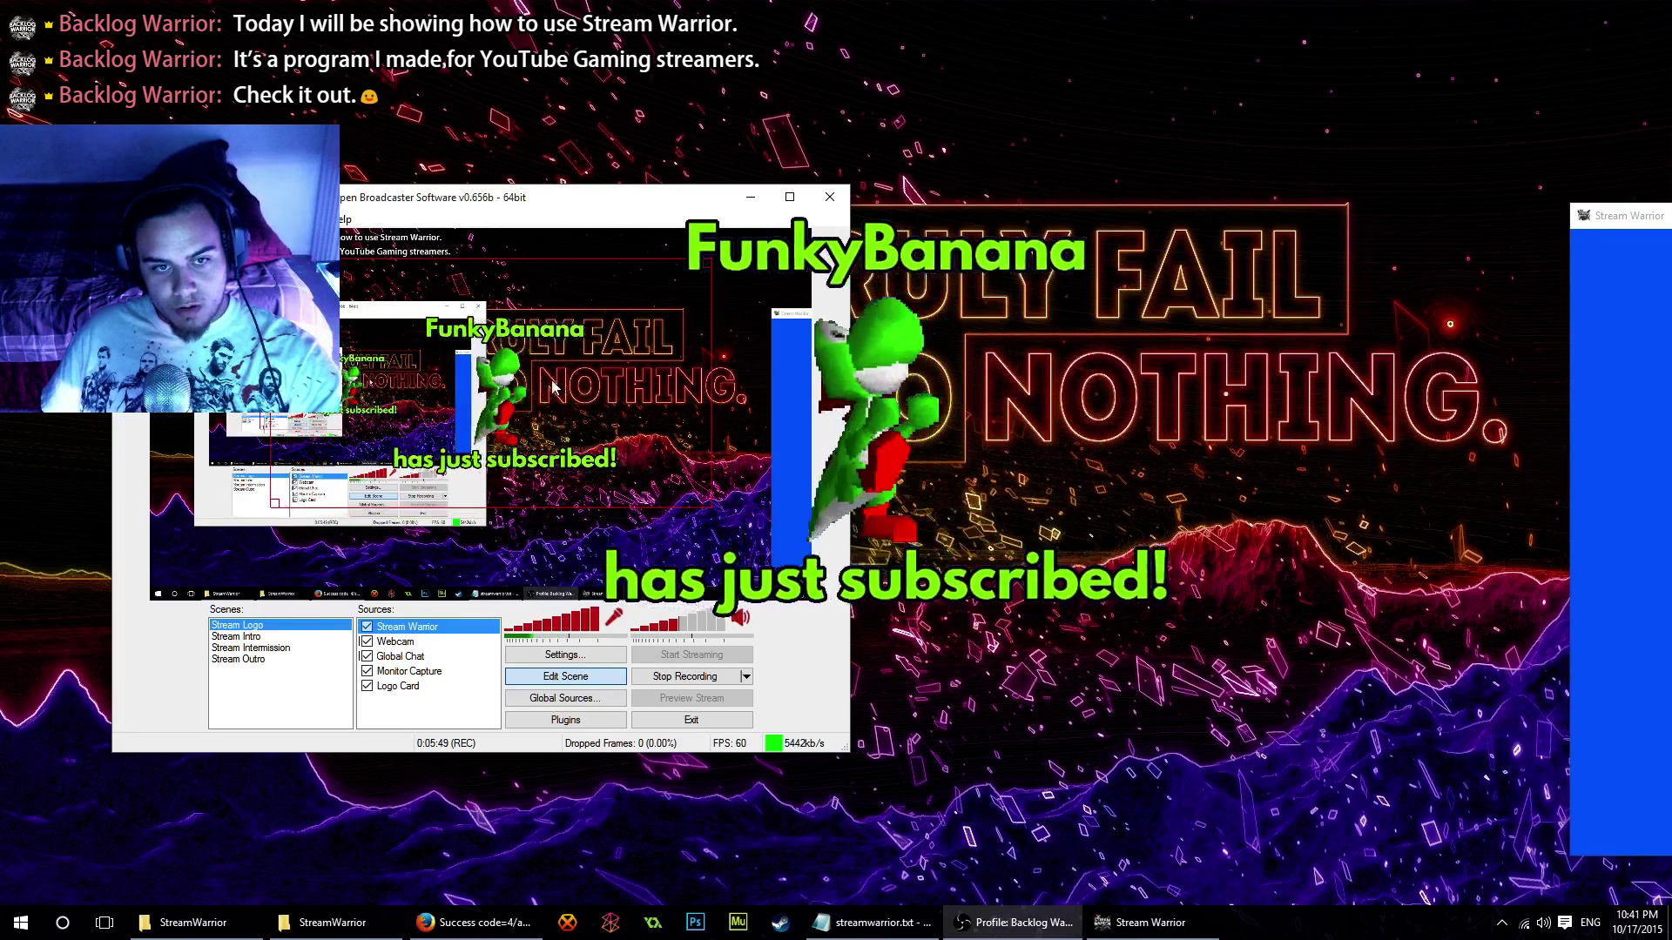
click(1618, 409)
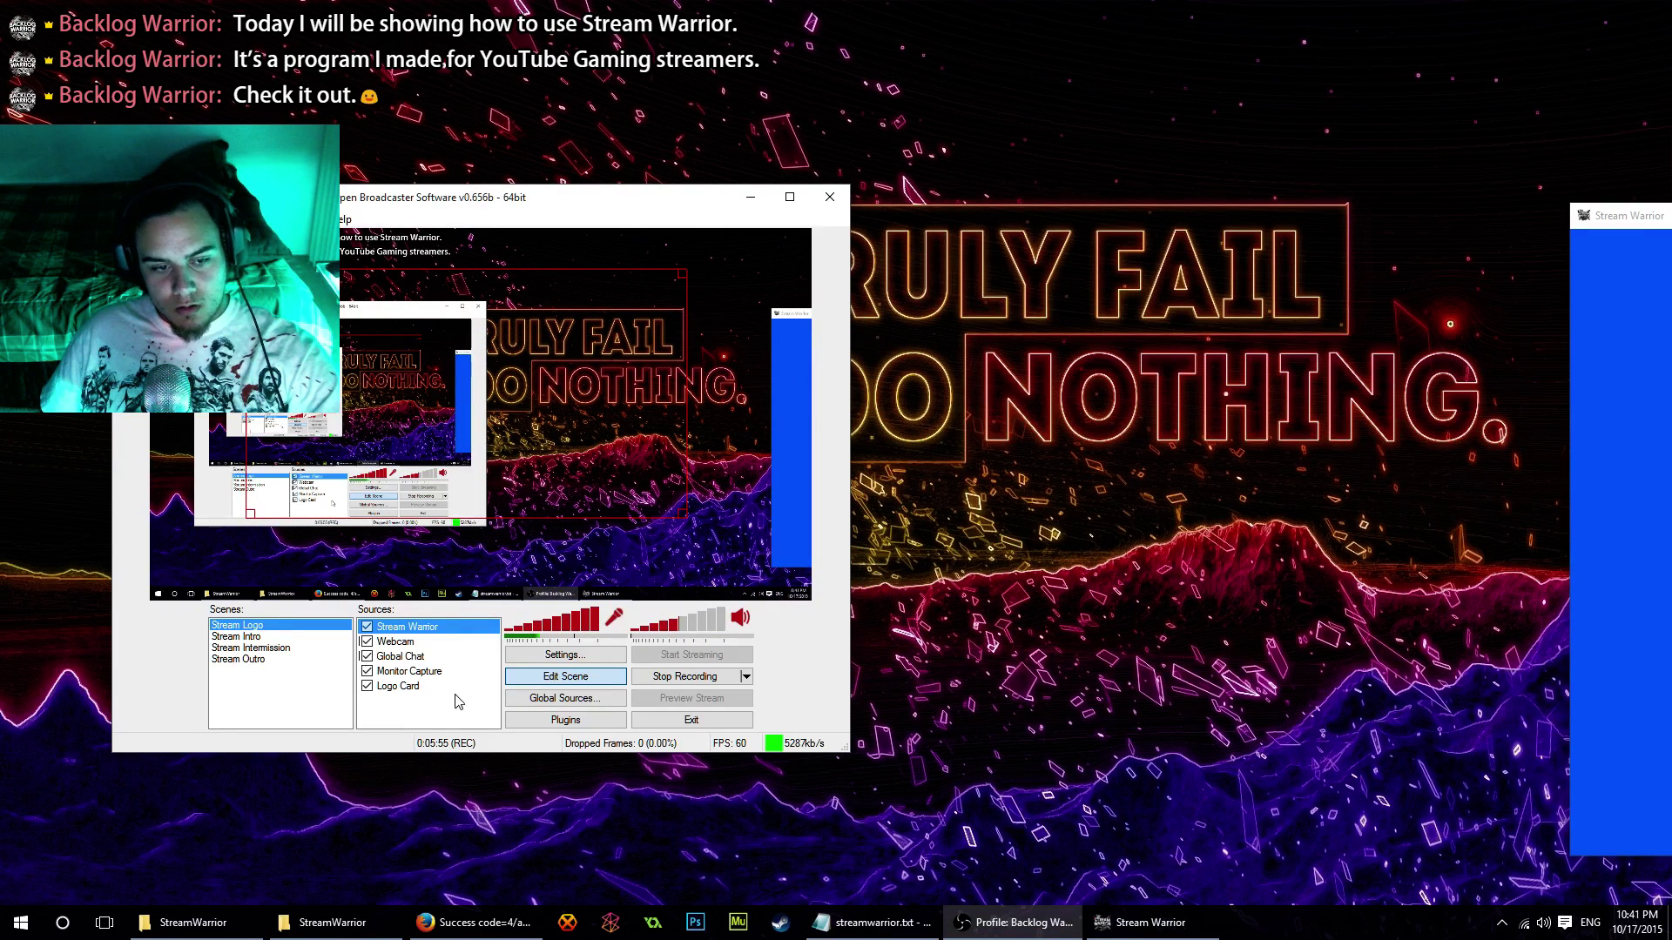
click(565, 681)
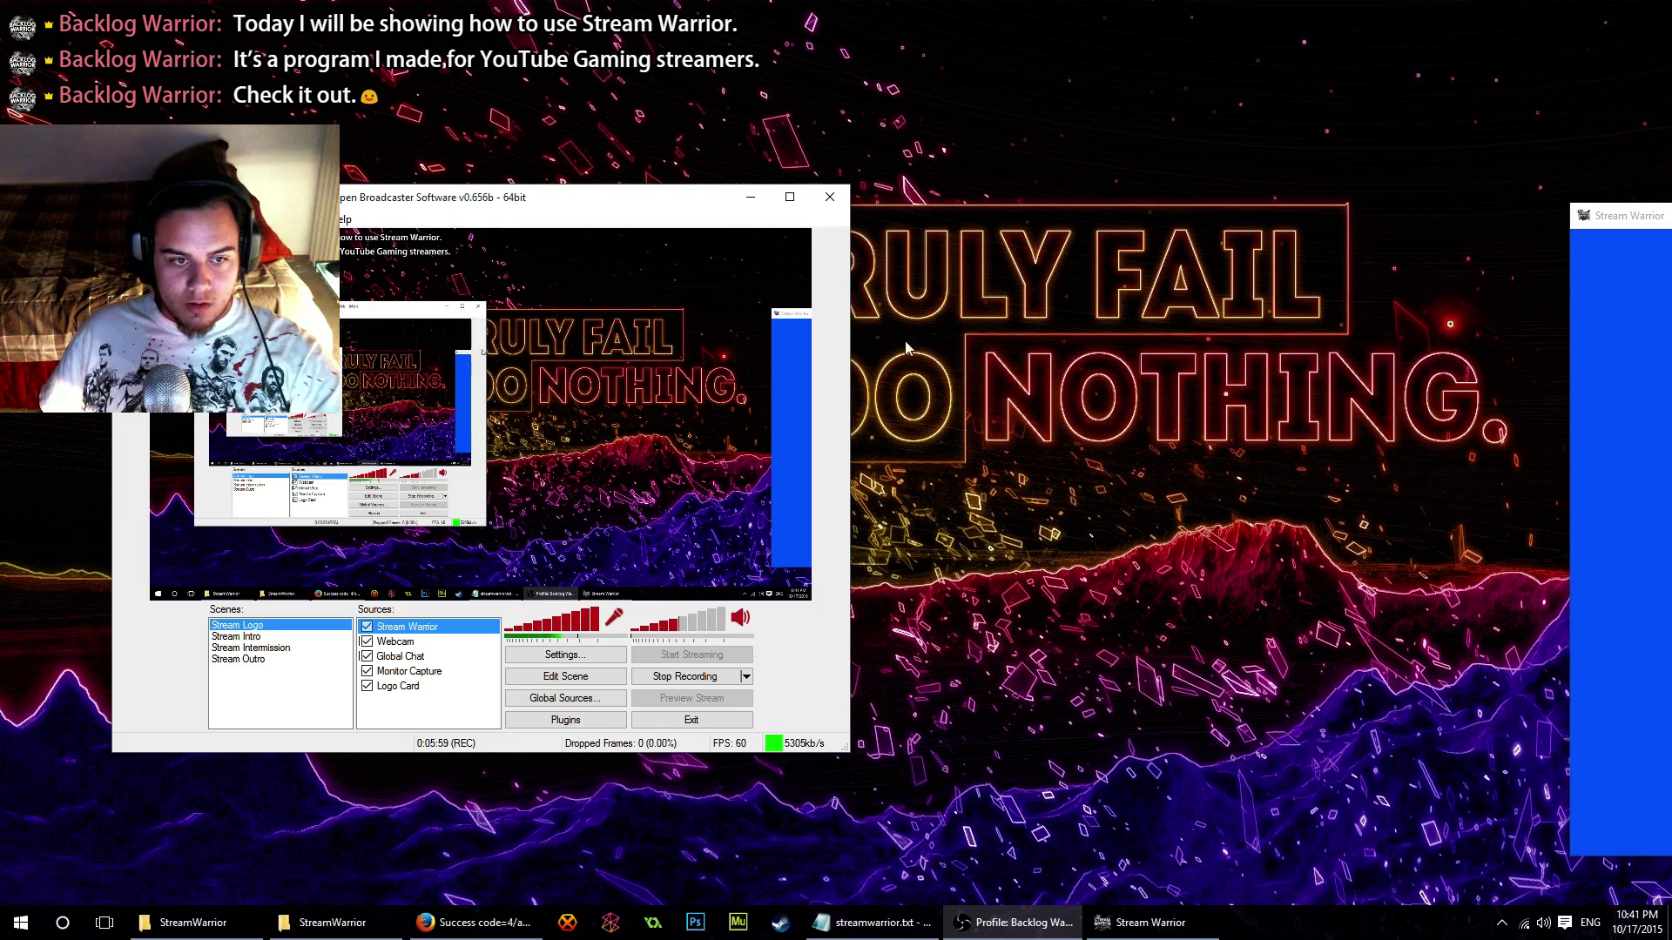
drag(513, 219, 391, 716)
Fire a test subscriber alert and move the OBS window back near the screen's centre
click(1599, 444)
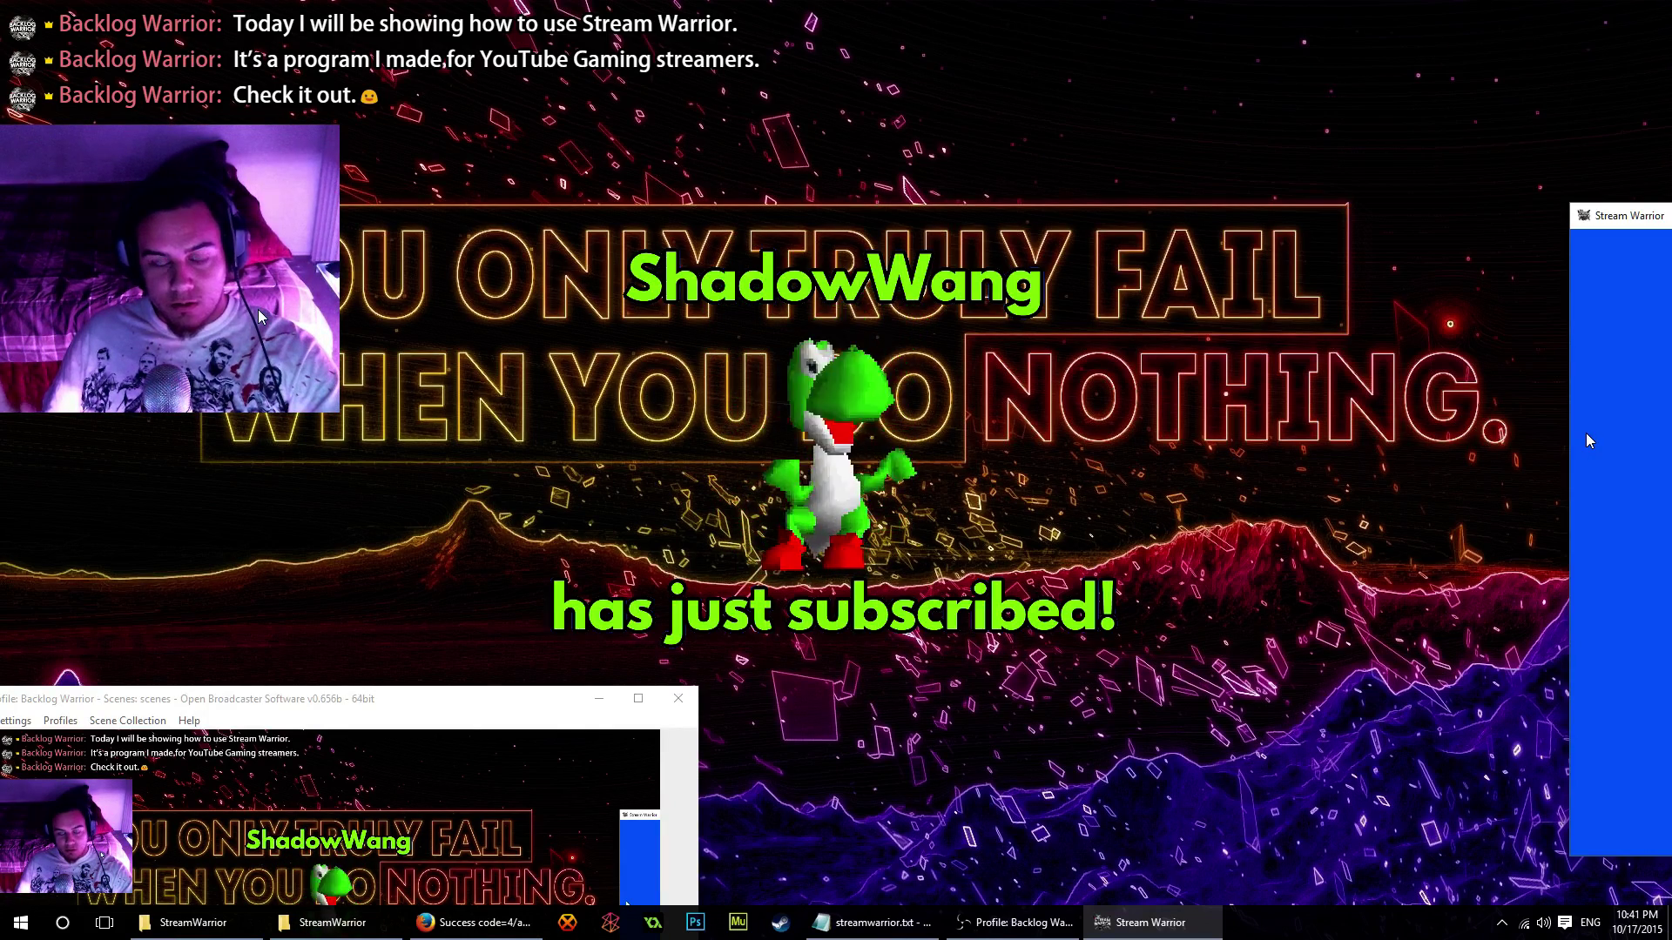
drag(426, 688, 598, 322)
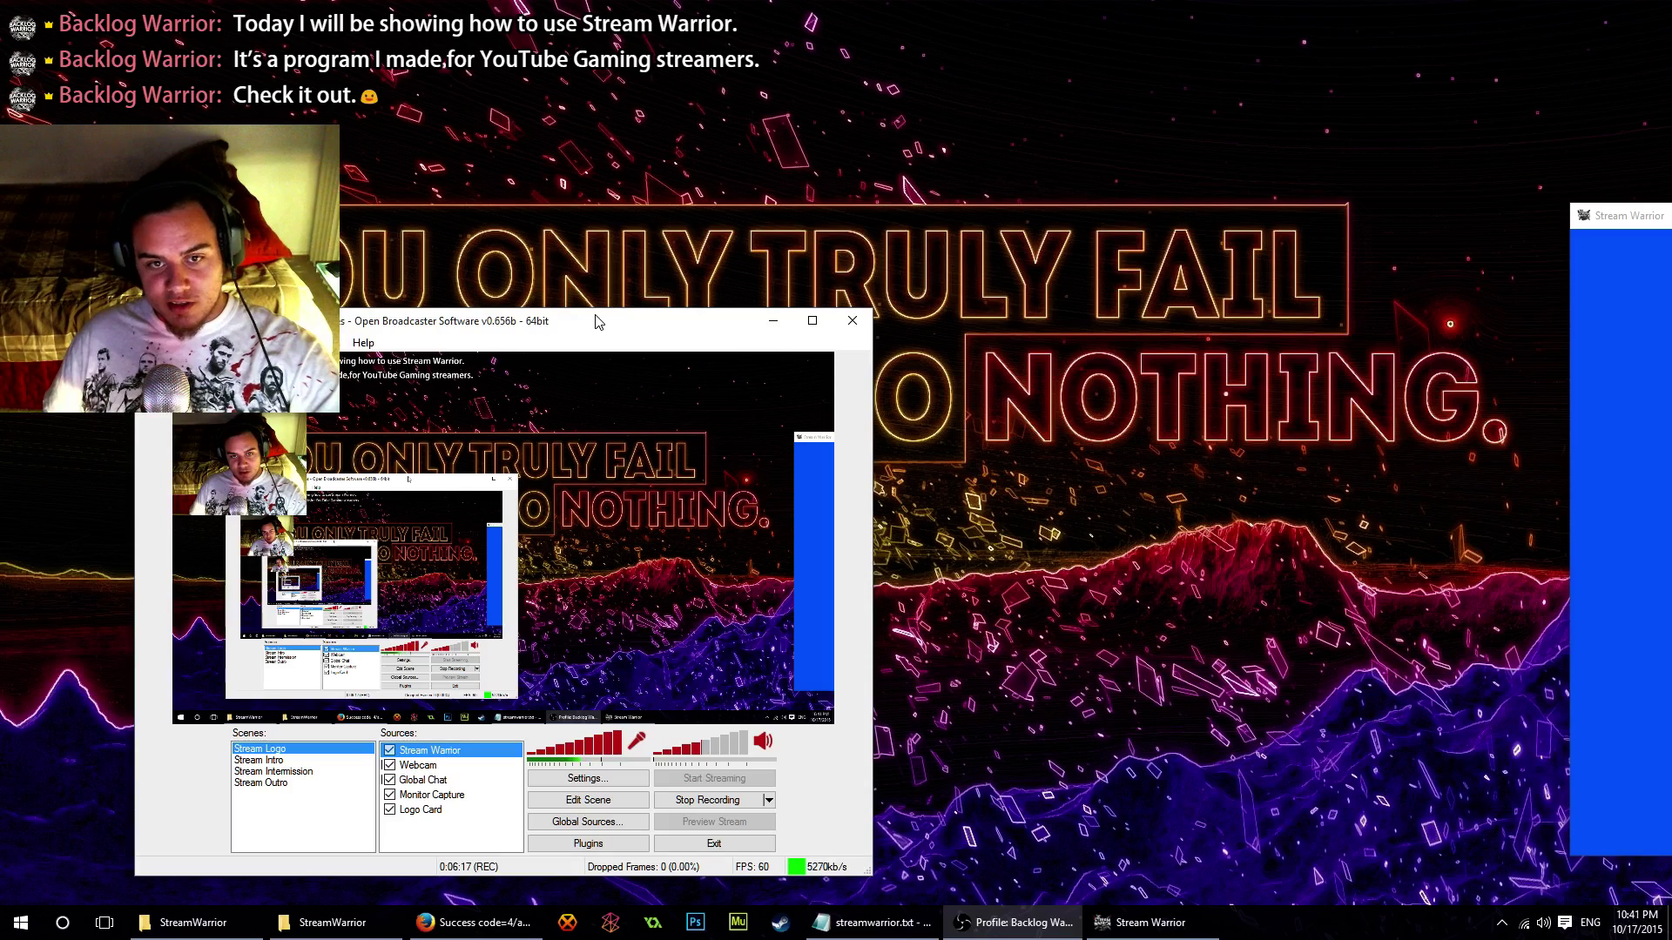
drag(598, 322, 692, 215)
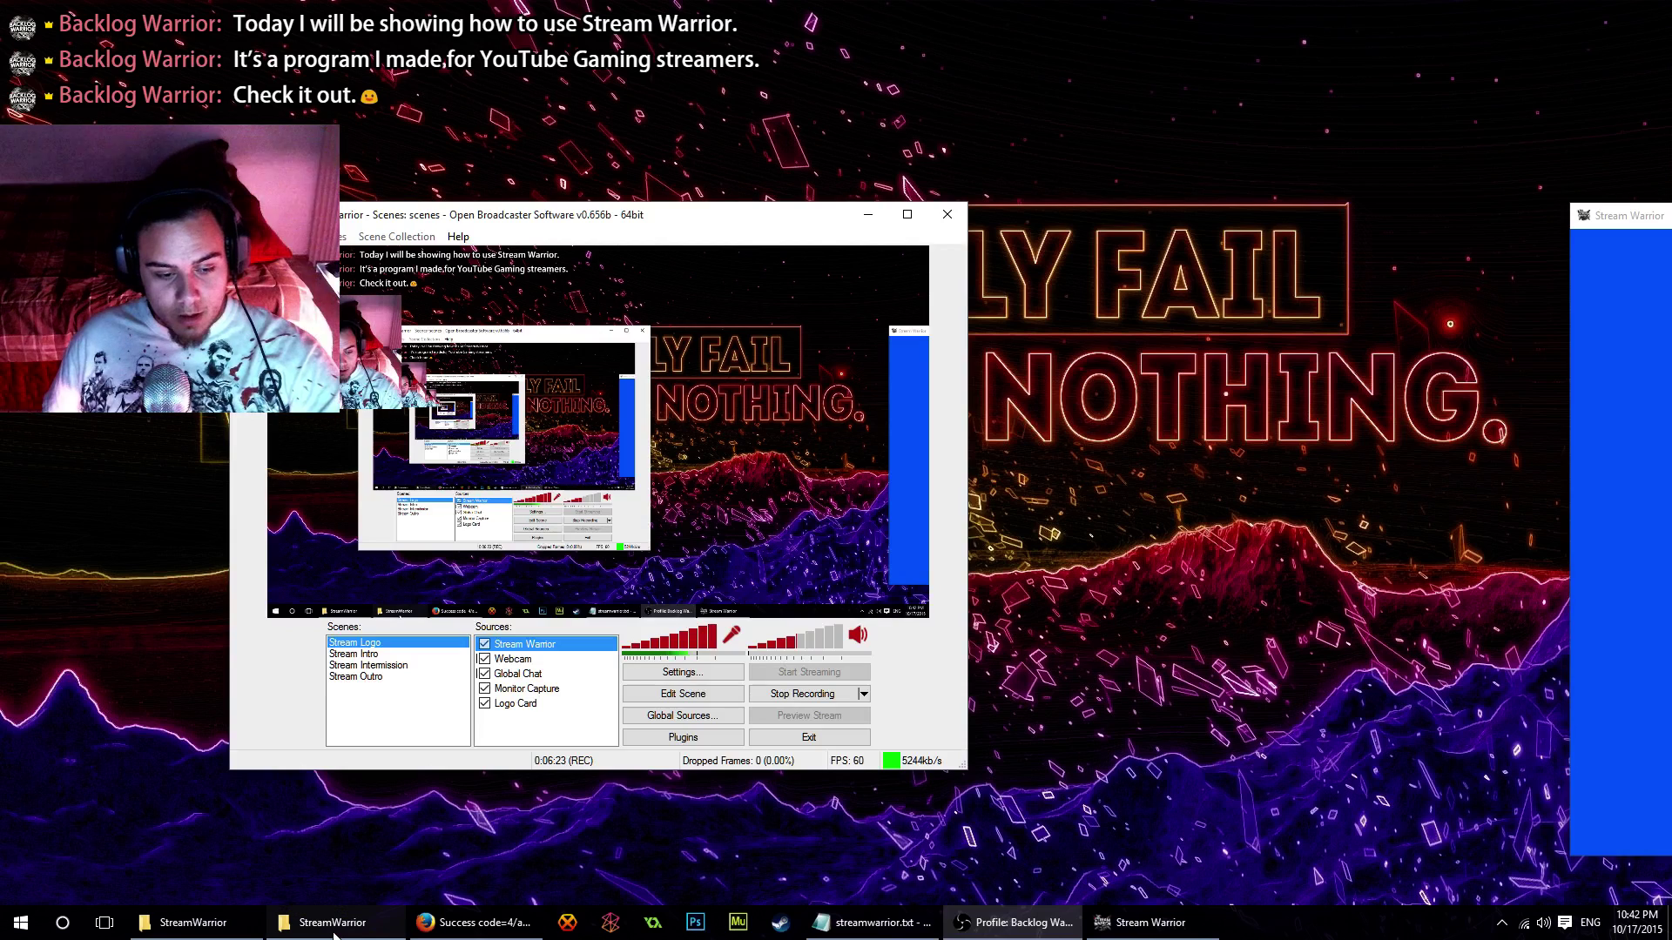
Open recent_subscribers.txt from the StreamWarrior folder window, review its line, and close it
mouse_move(333, 933)
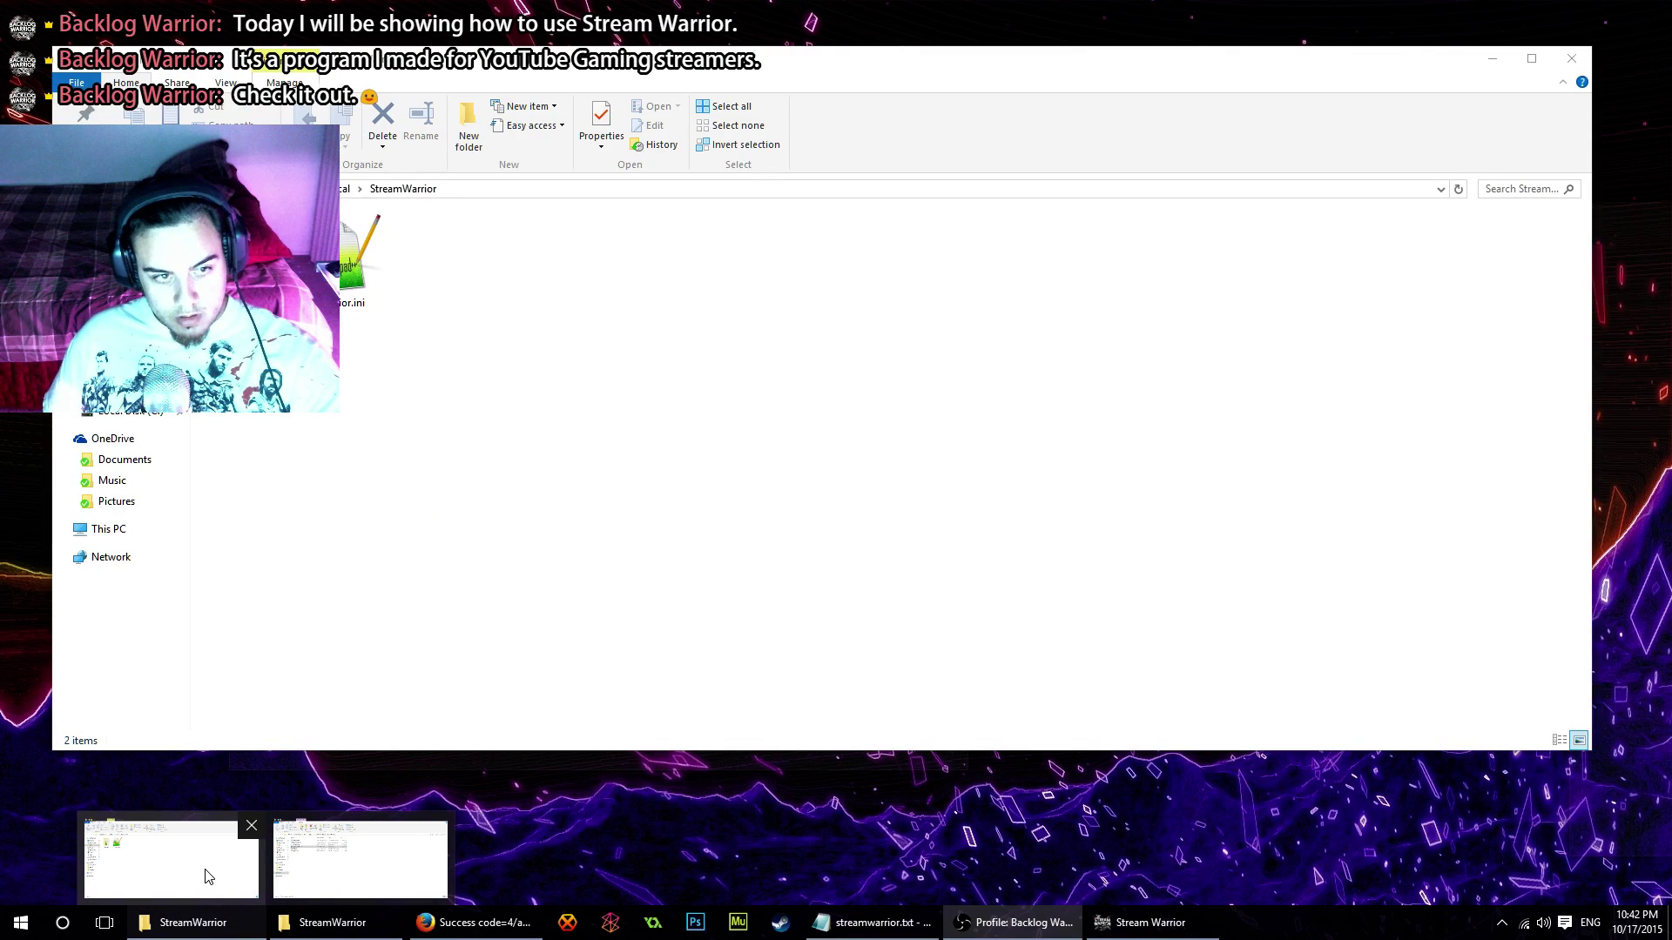
click(208, 877)
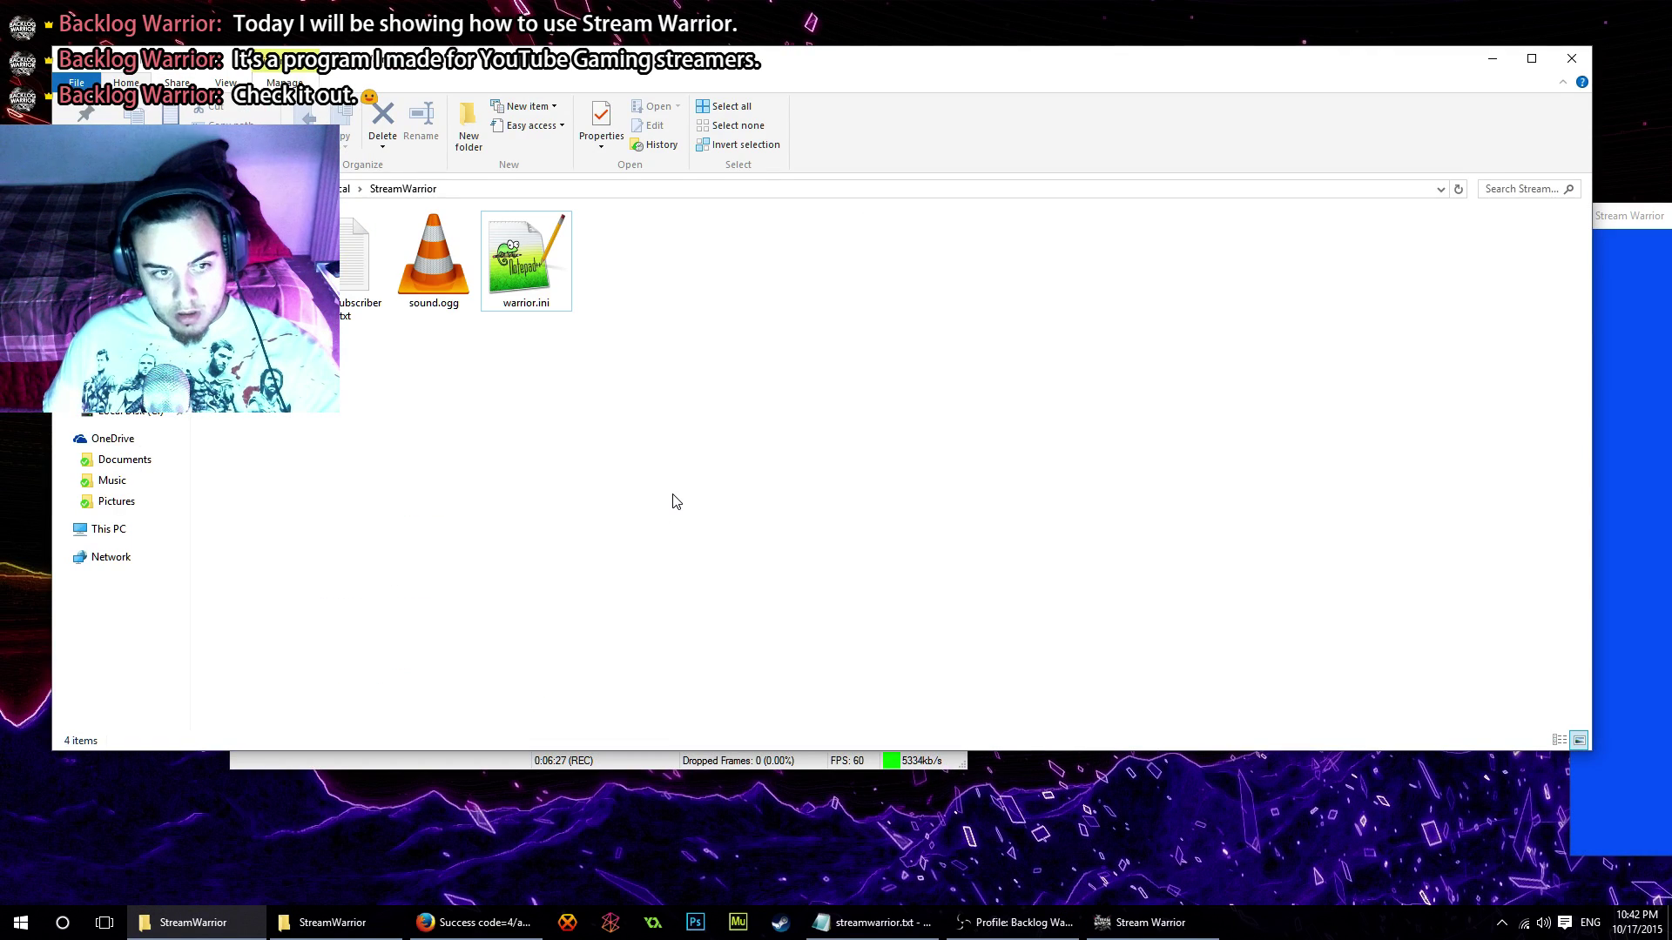
double_click(363, 295)
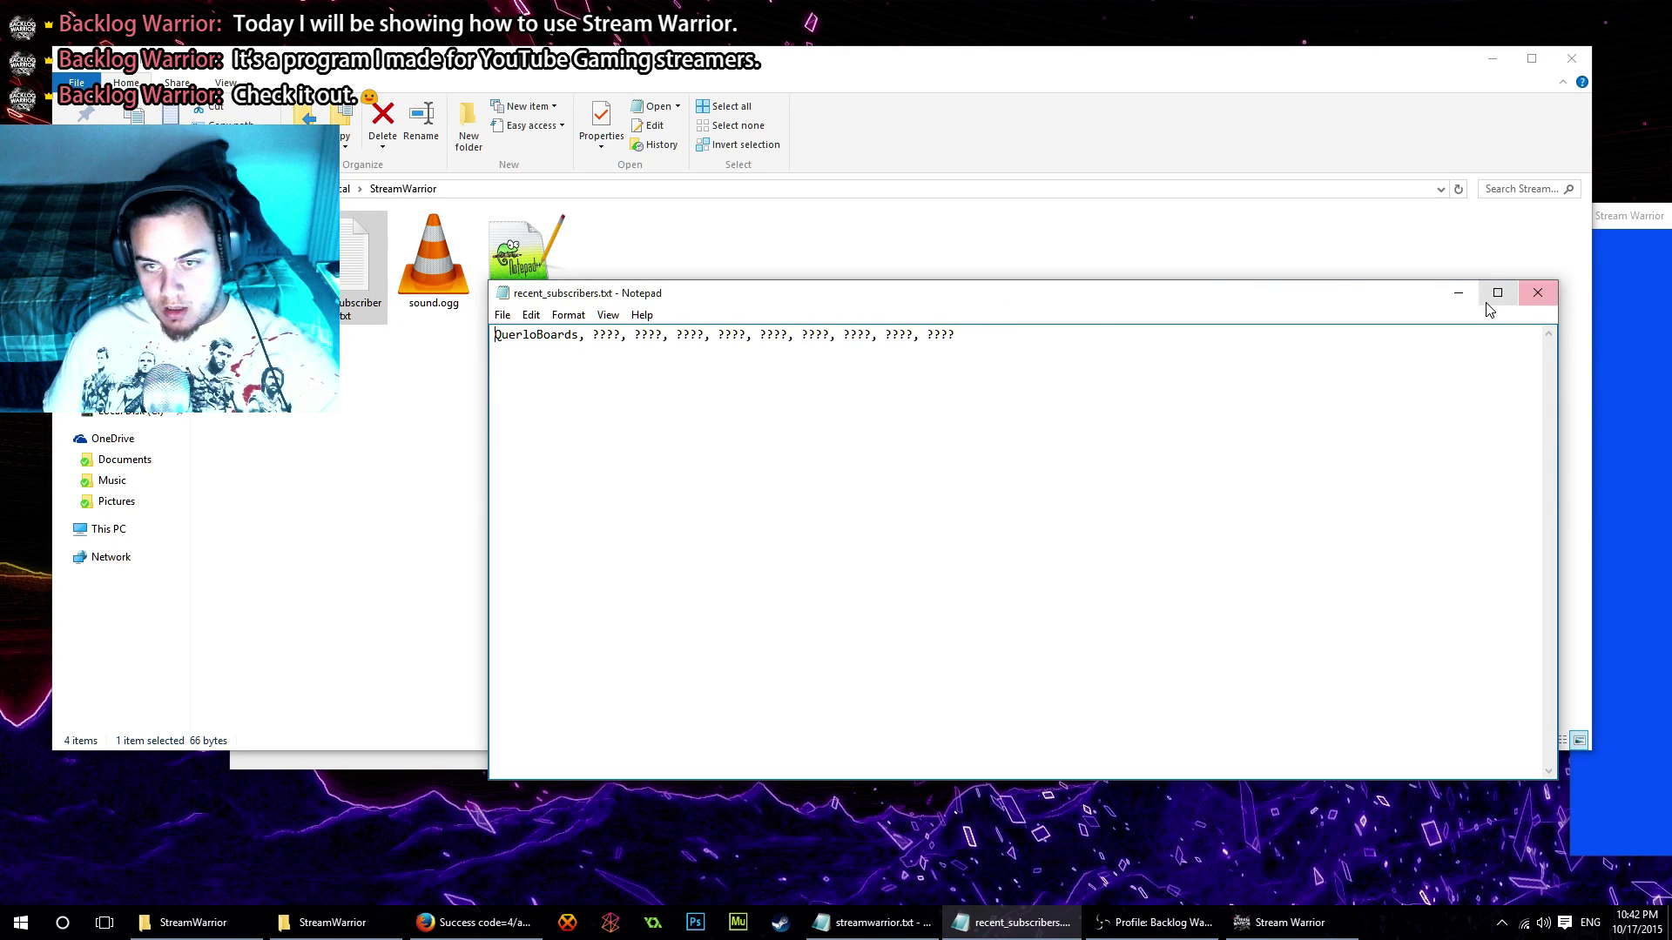
key(ctrl+a)
key(Right)
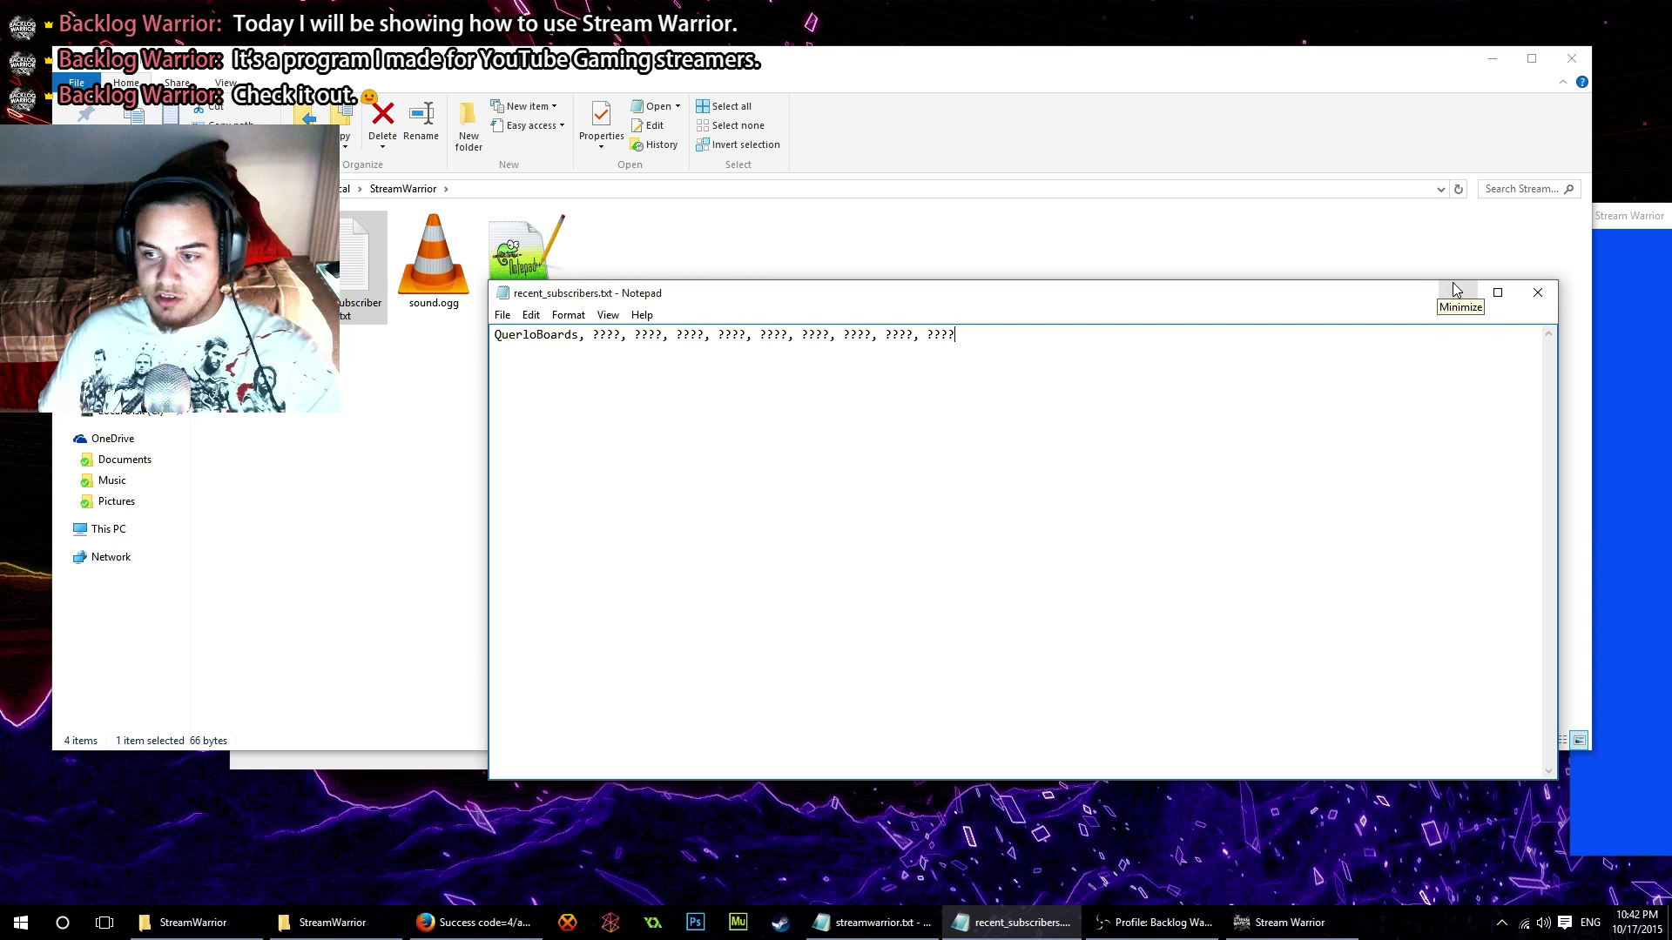
click(1538, 292)
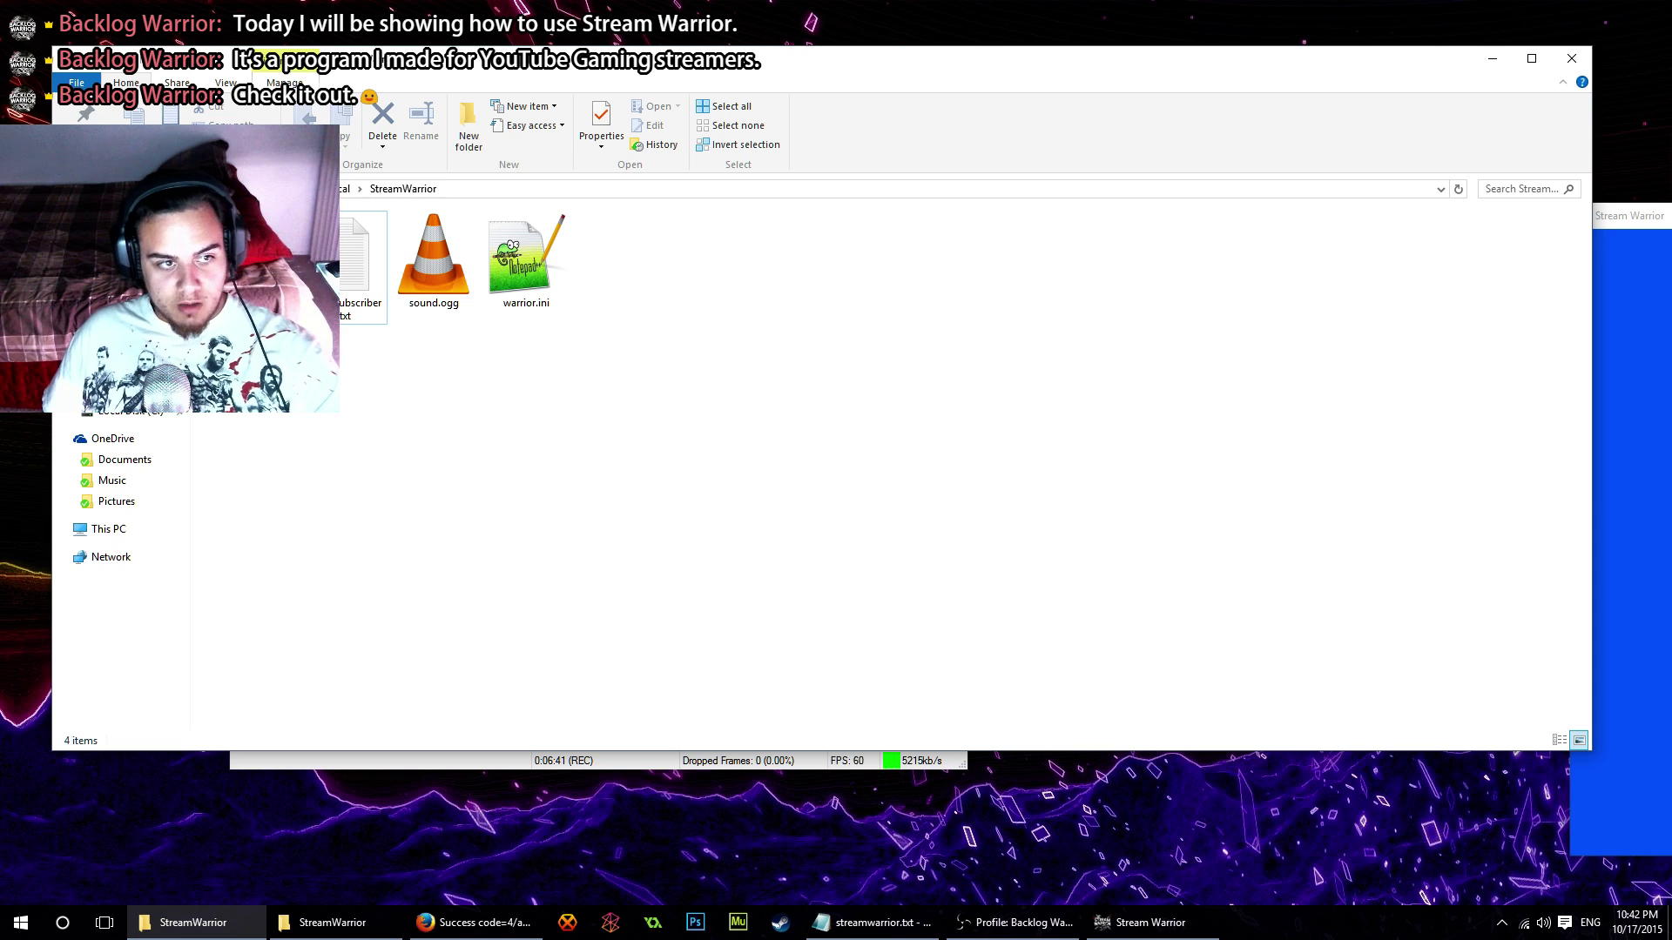
Open recent_subscribers.txt from AppData\Local\StreamWarrior, then close File Explorer
click(243, 188)
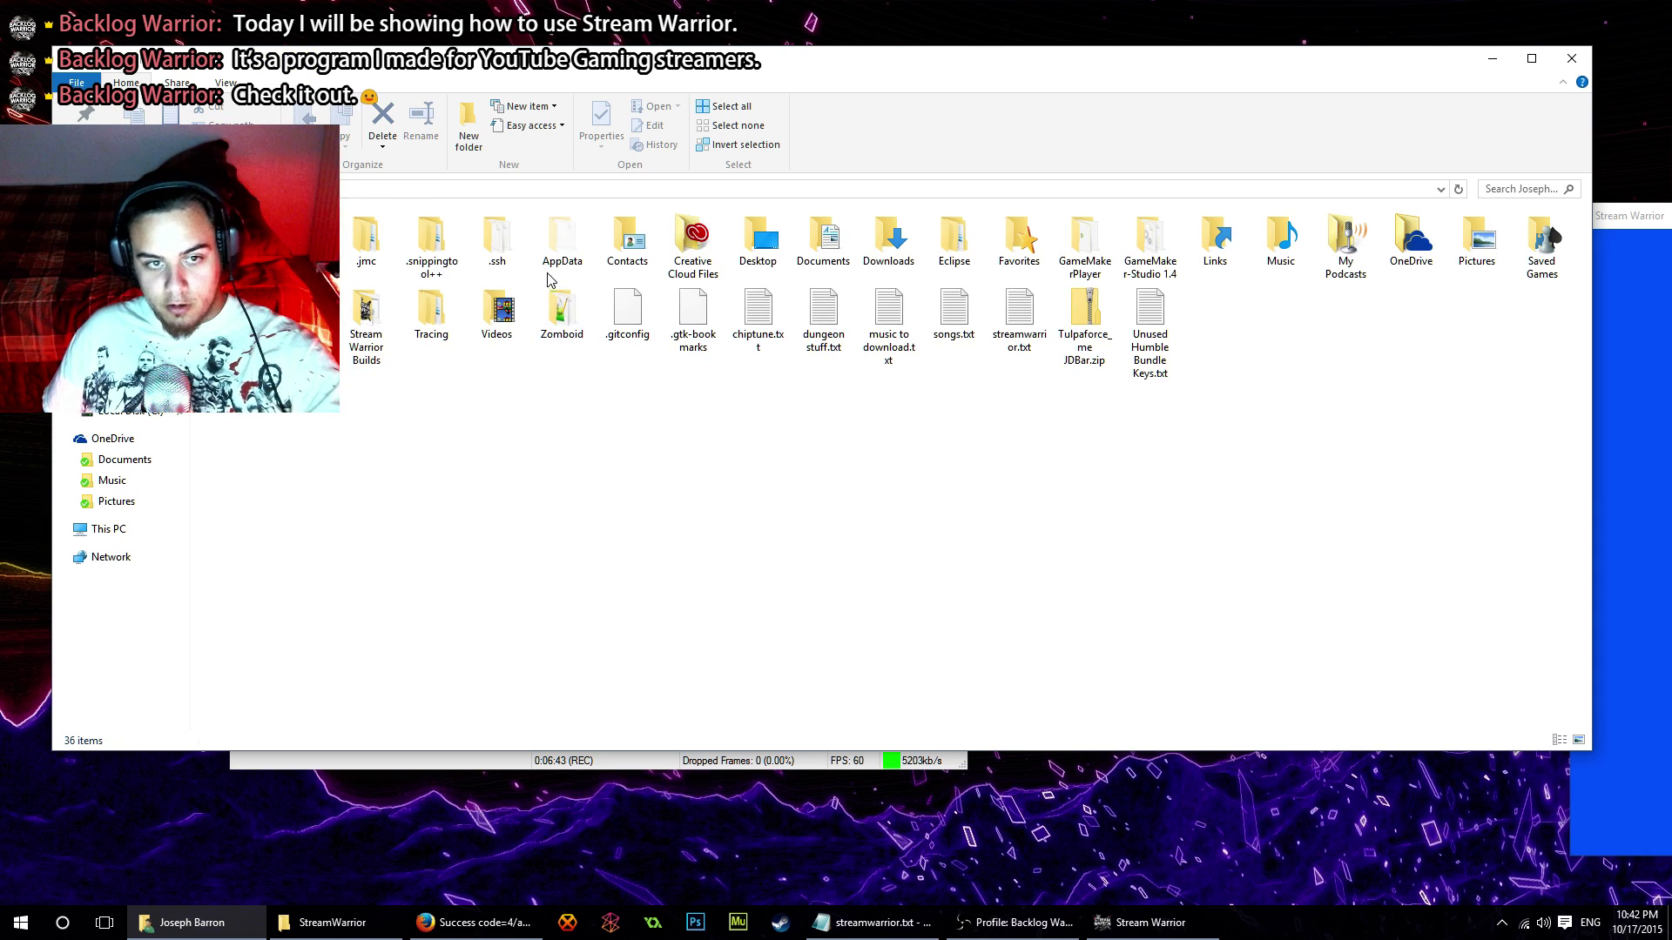
click(560, 261)
click(561, 385)
click(572, 256)
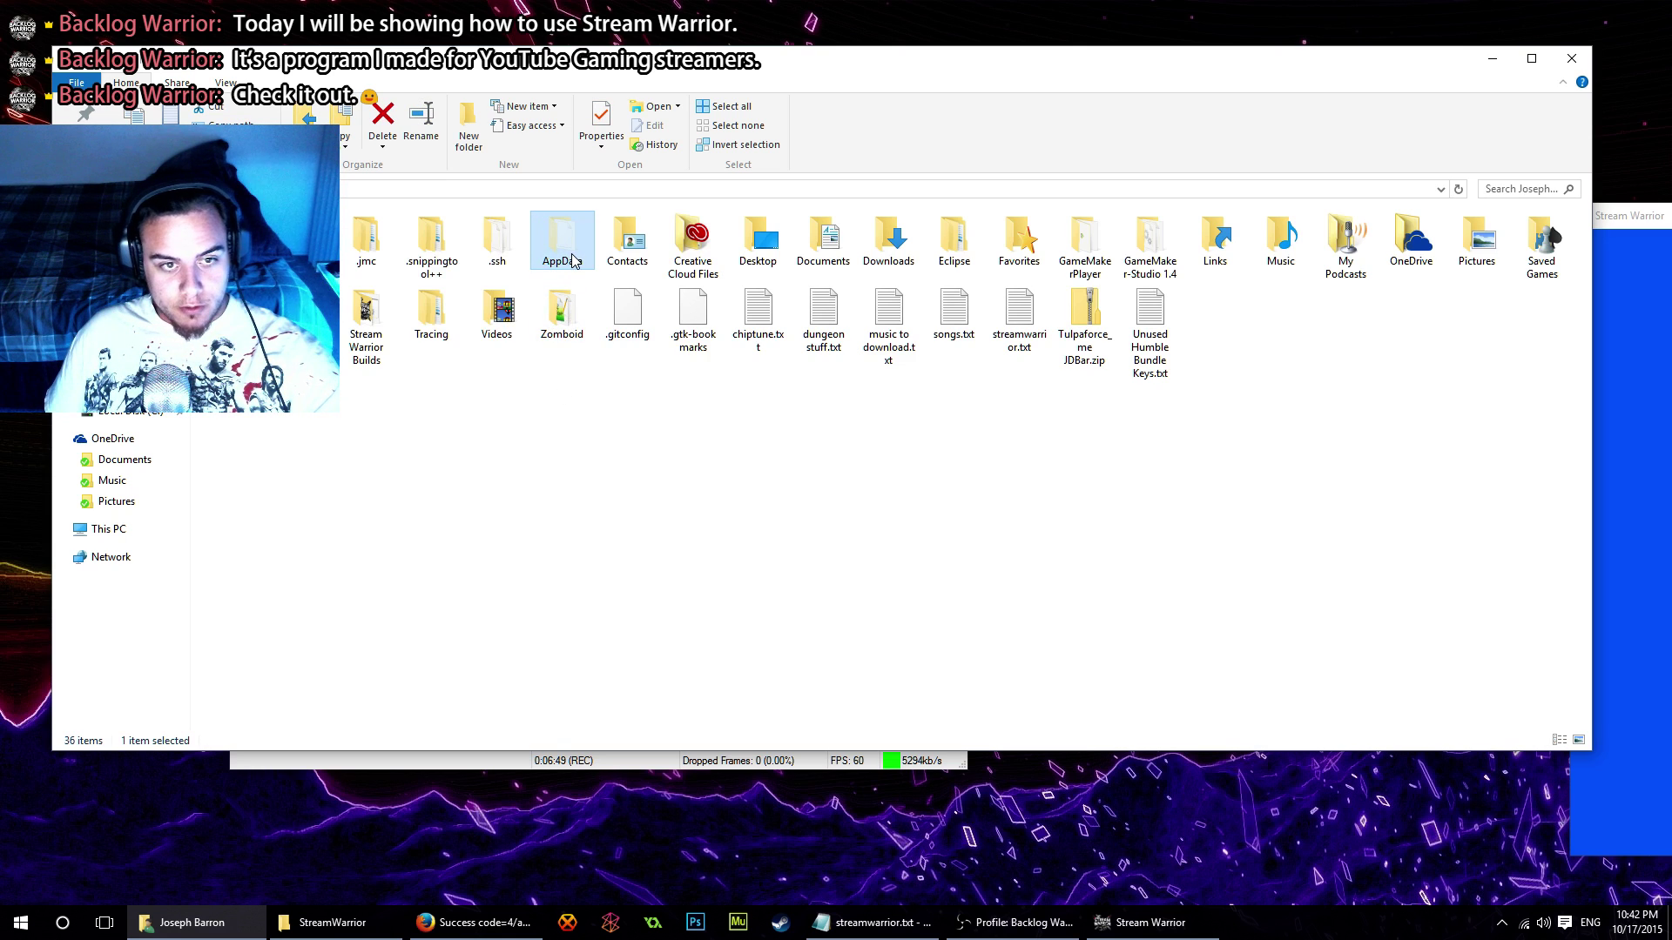
double_click(573, 253)
double_click(388, 260)
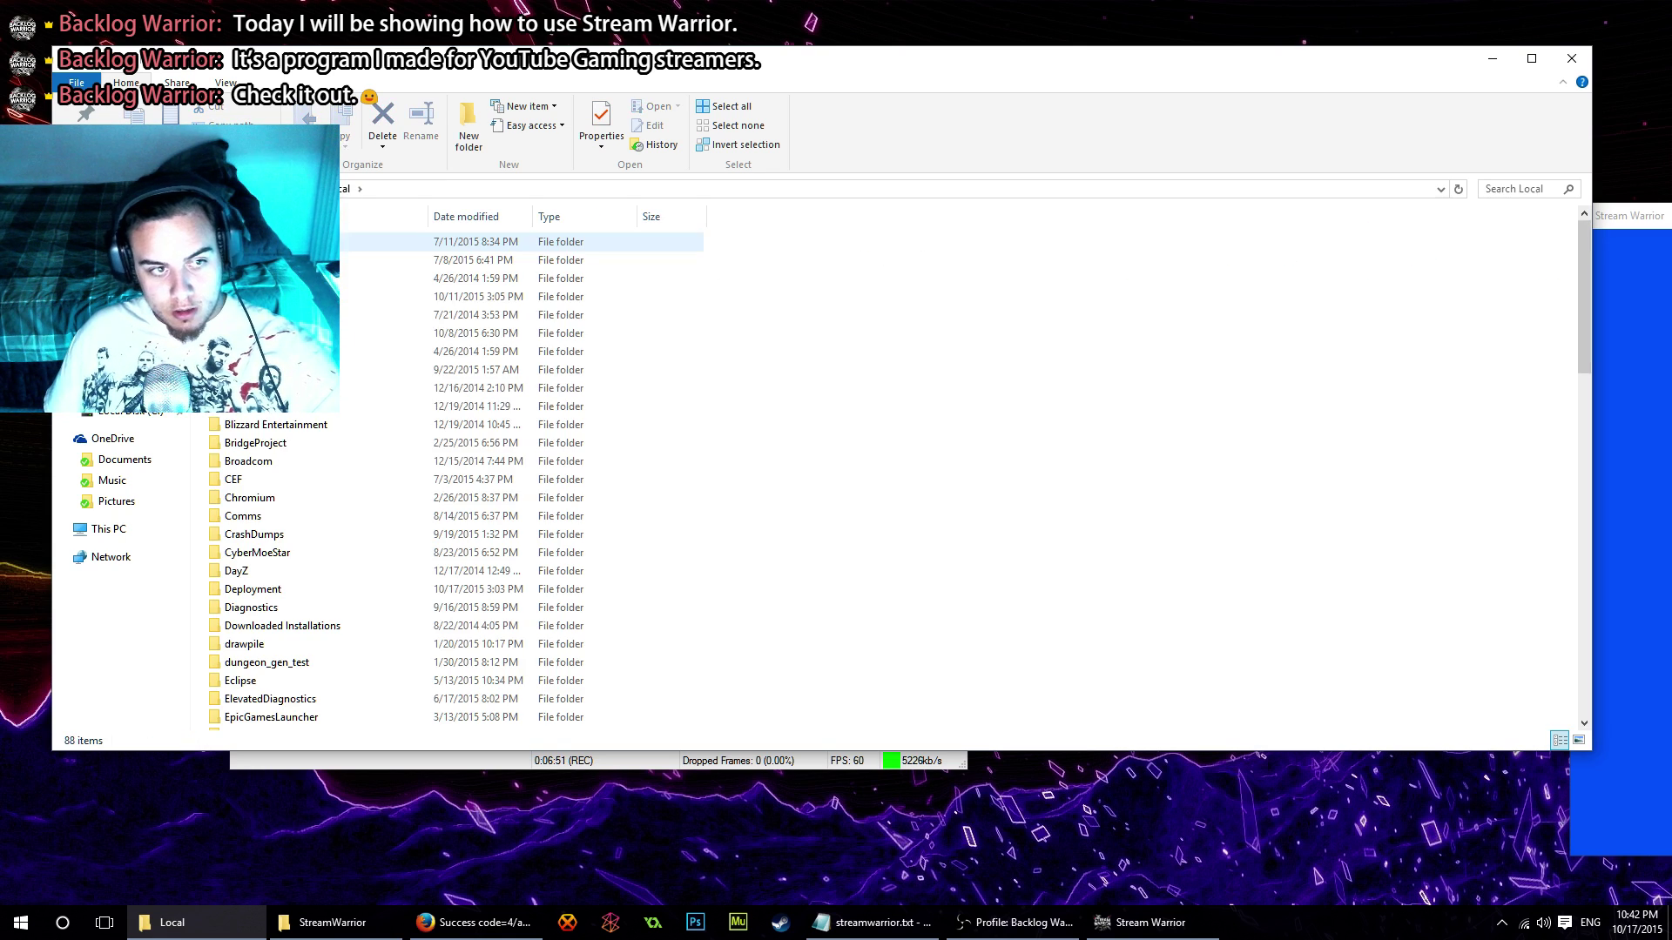
text(stream)
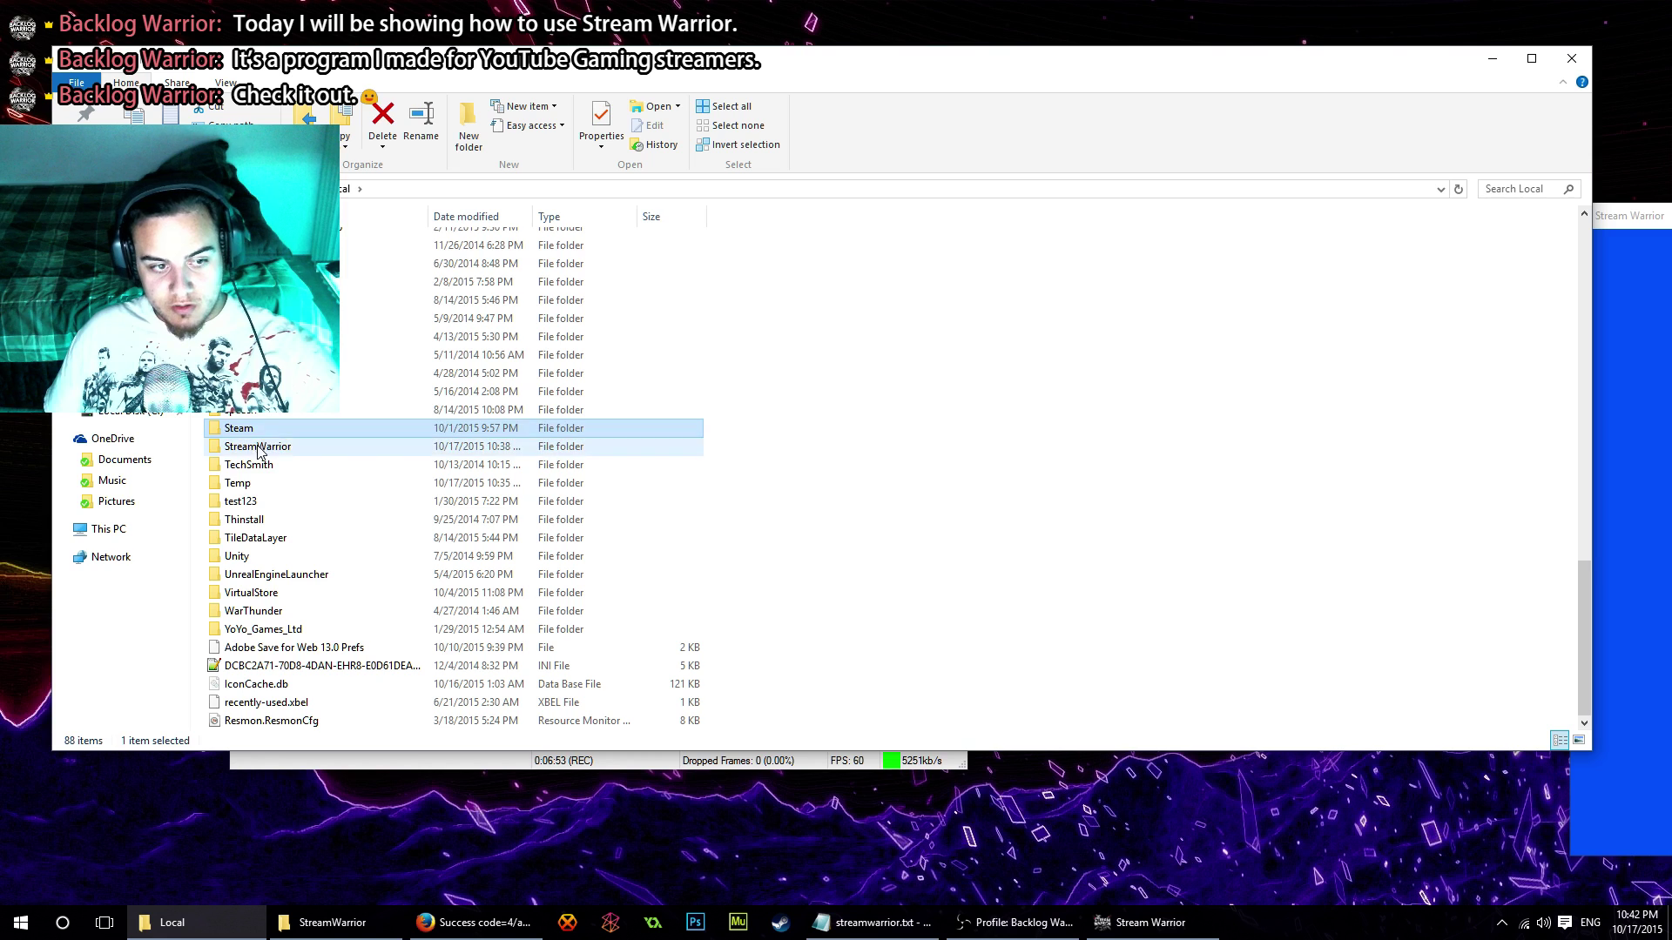
double_click(258, 446)
double_click(361, 265)
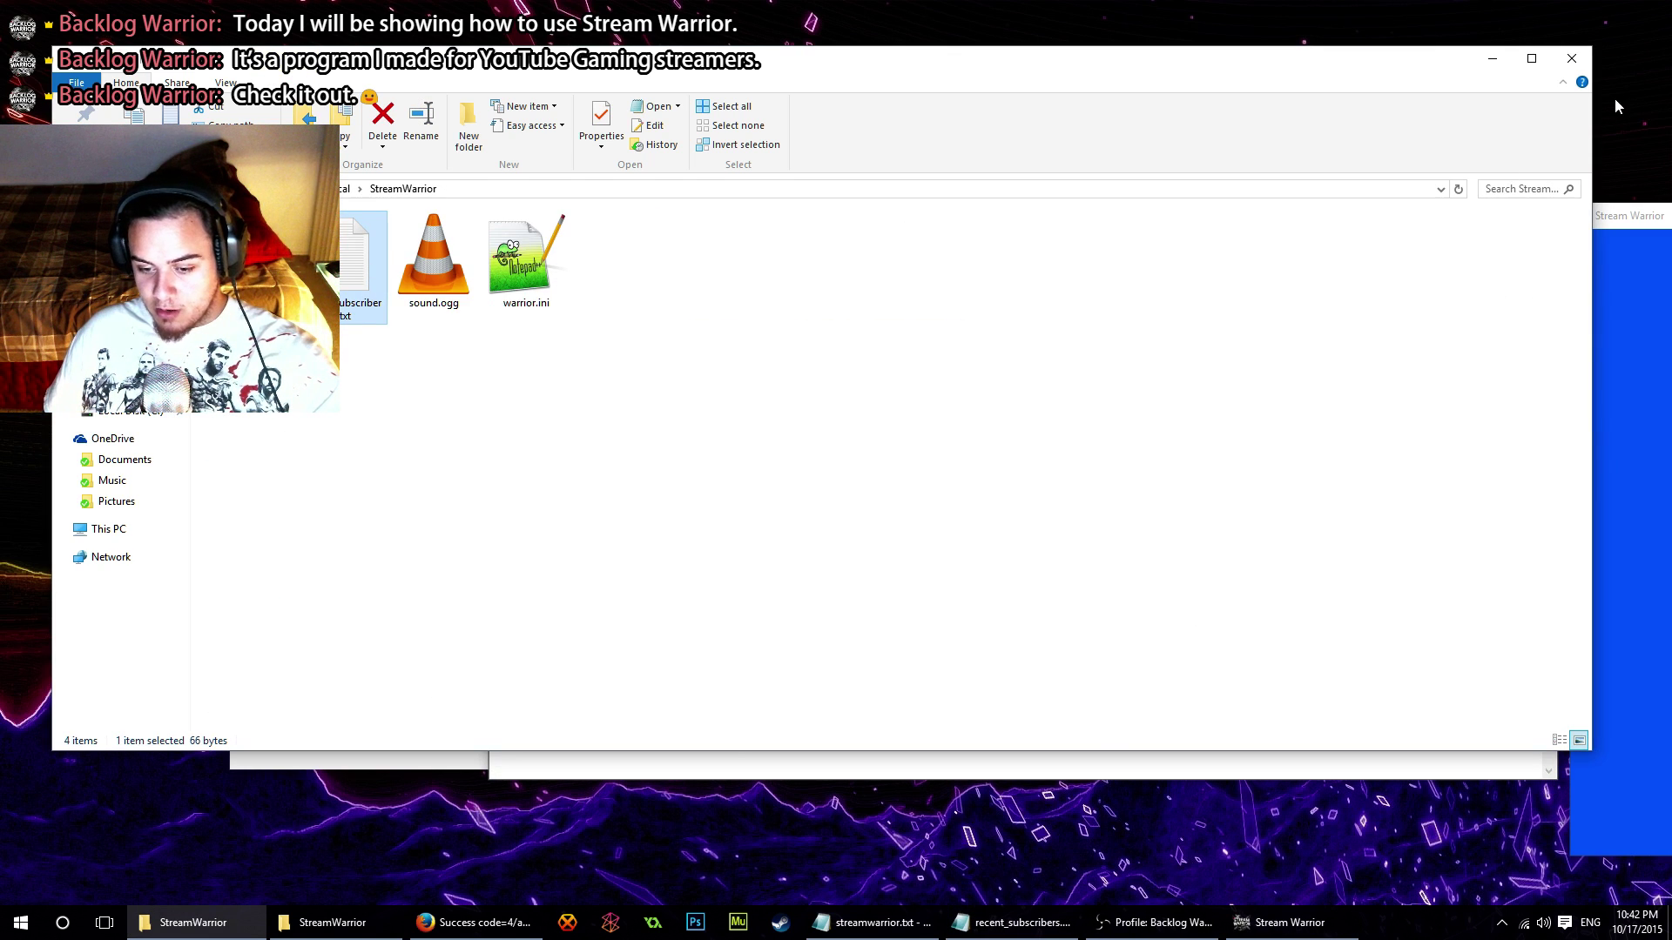
click(1572, 58)
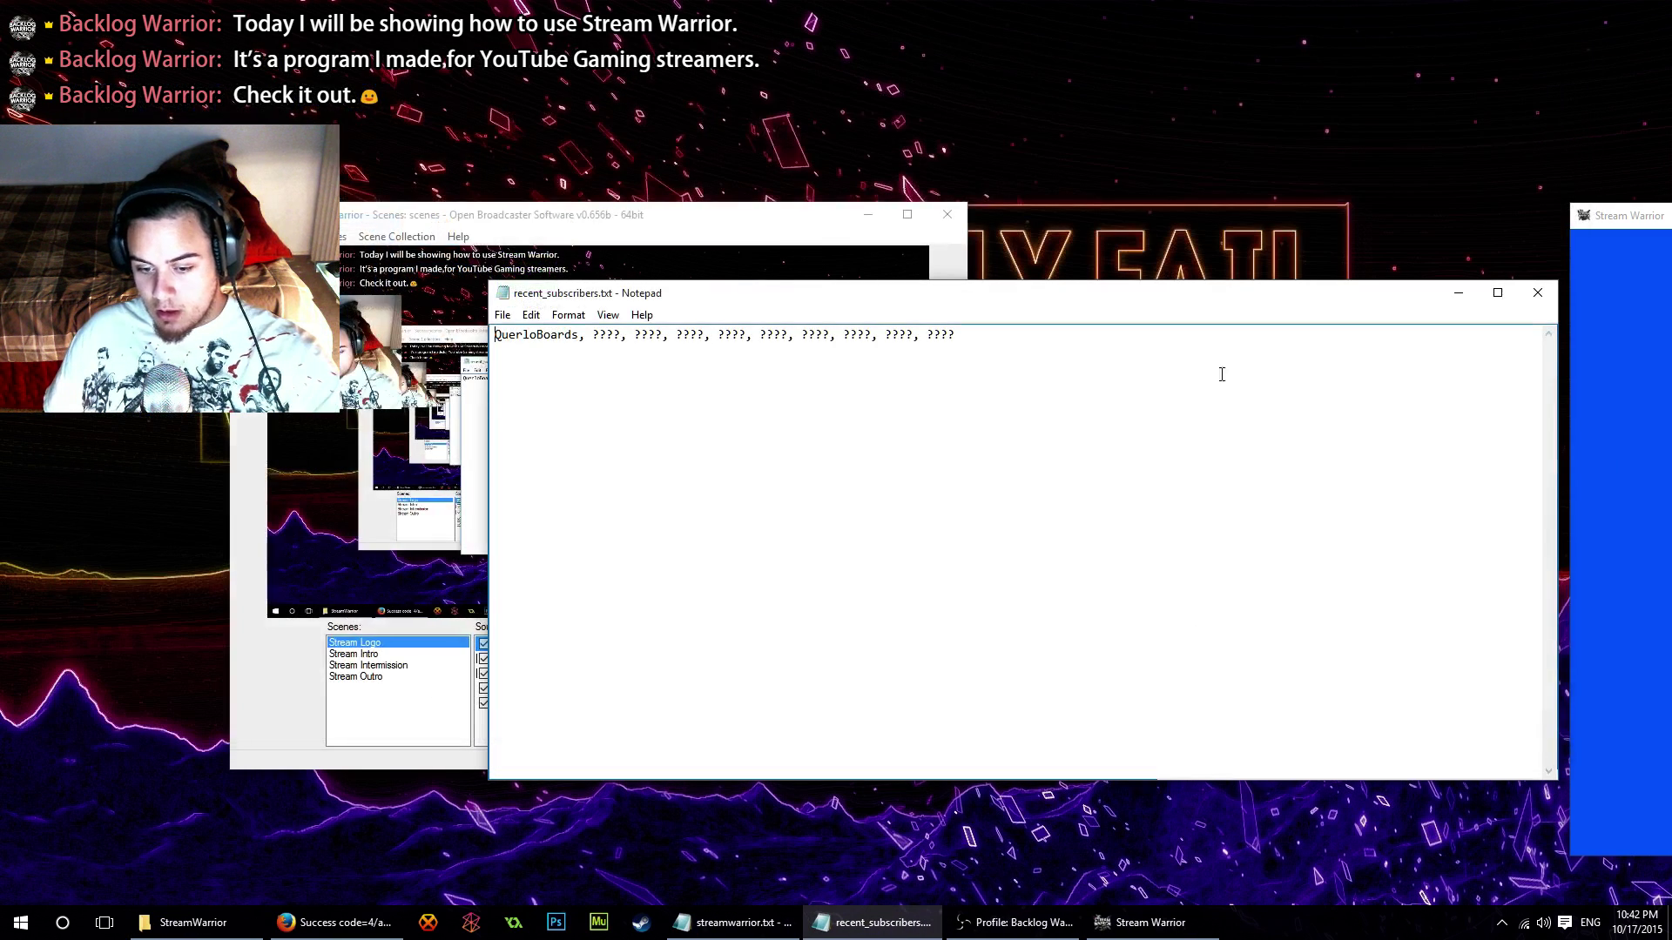
Close Notepad and fire a test subscriber alert showing Yoshi in the OBS preview
click(1538, 292)
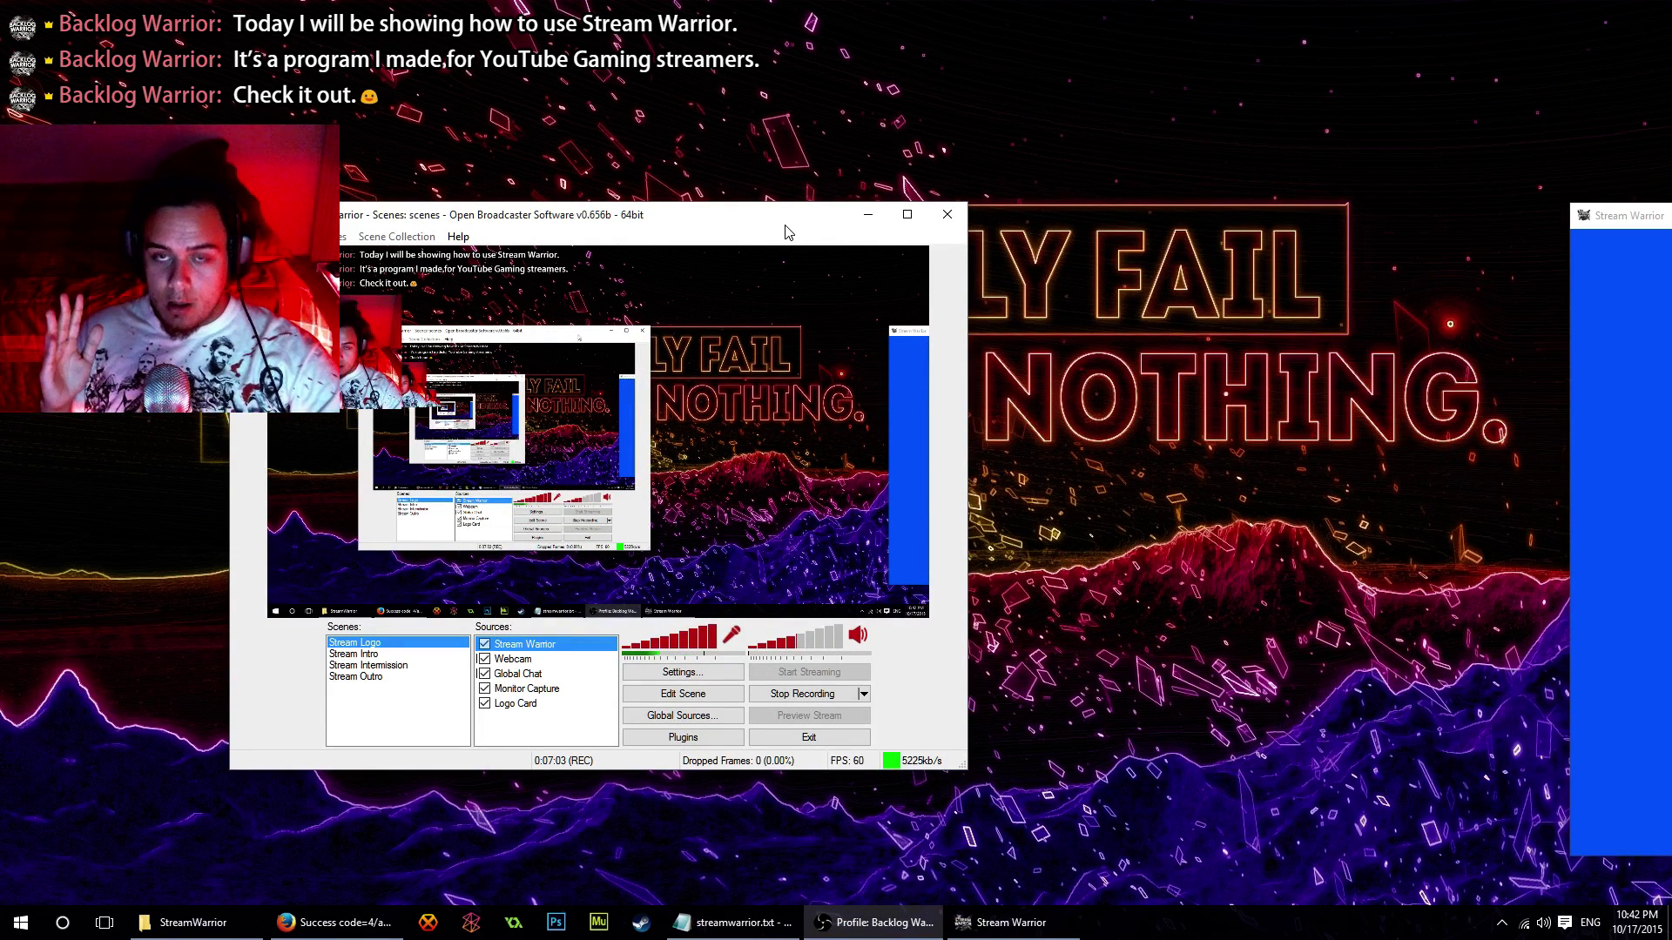
click(1642, 408)
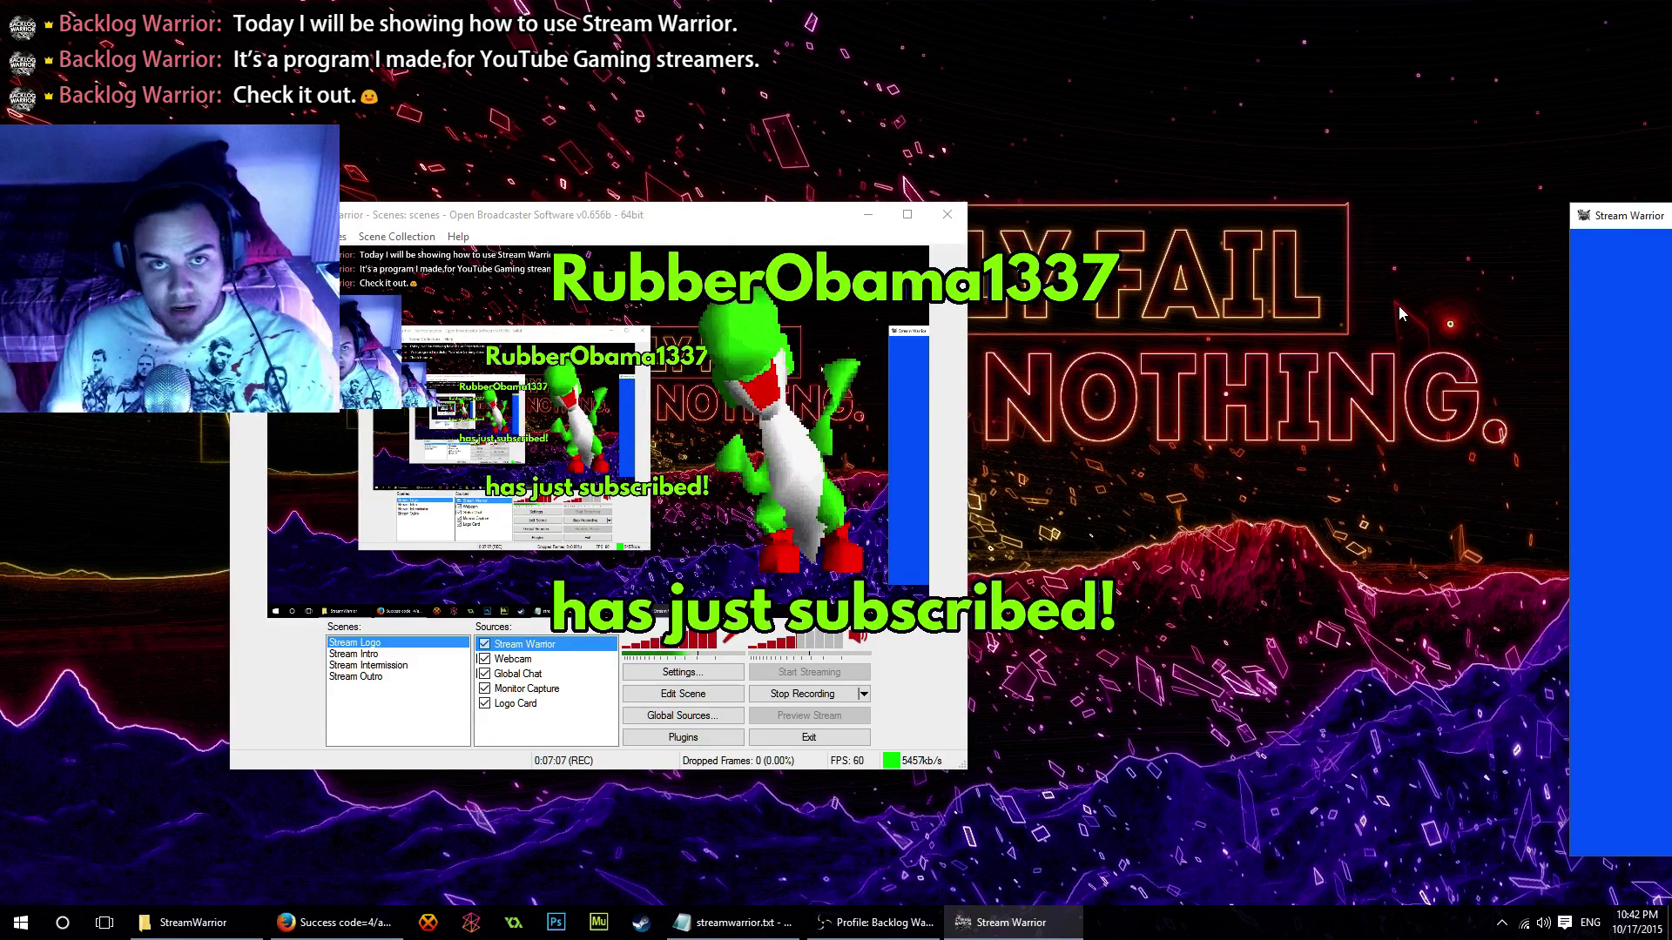